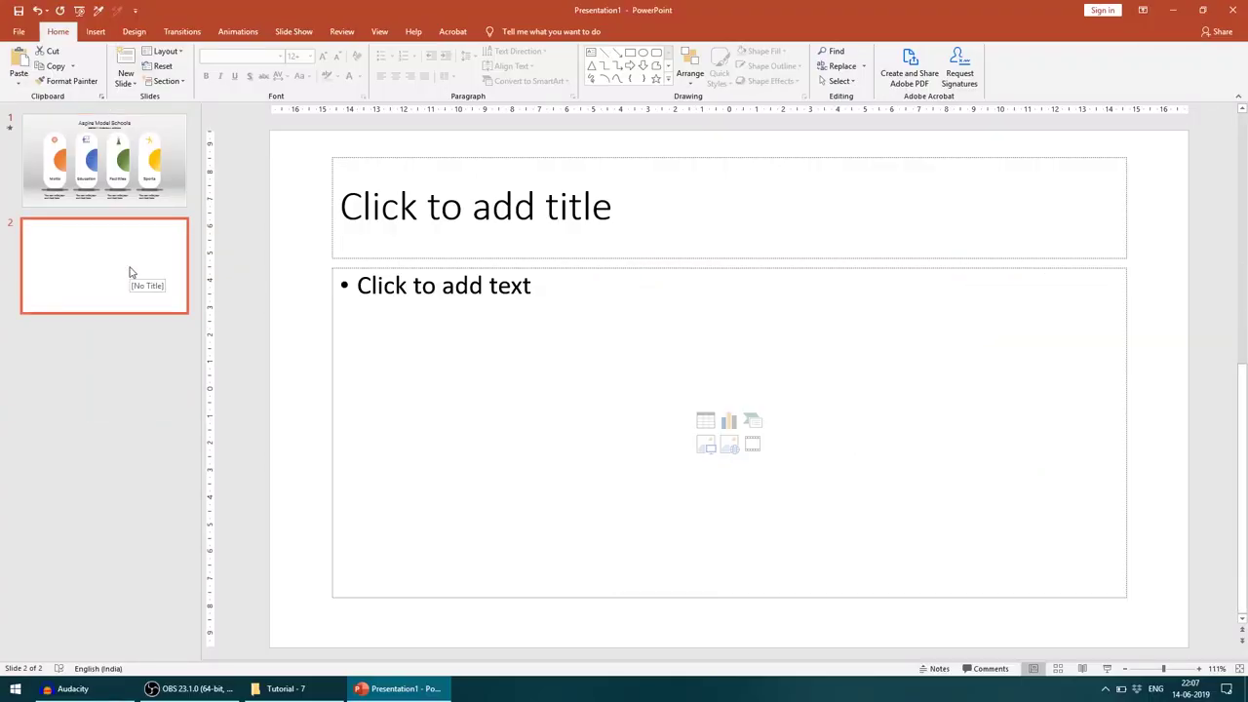
# Step: Switch slide 2 to the Blank layout, checking slide 1 for reference
pyautogui.click(168, 53)
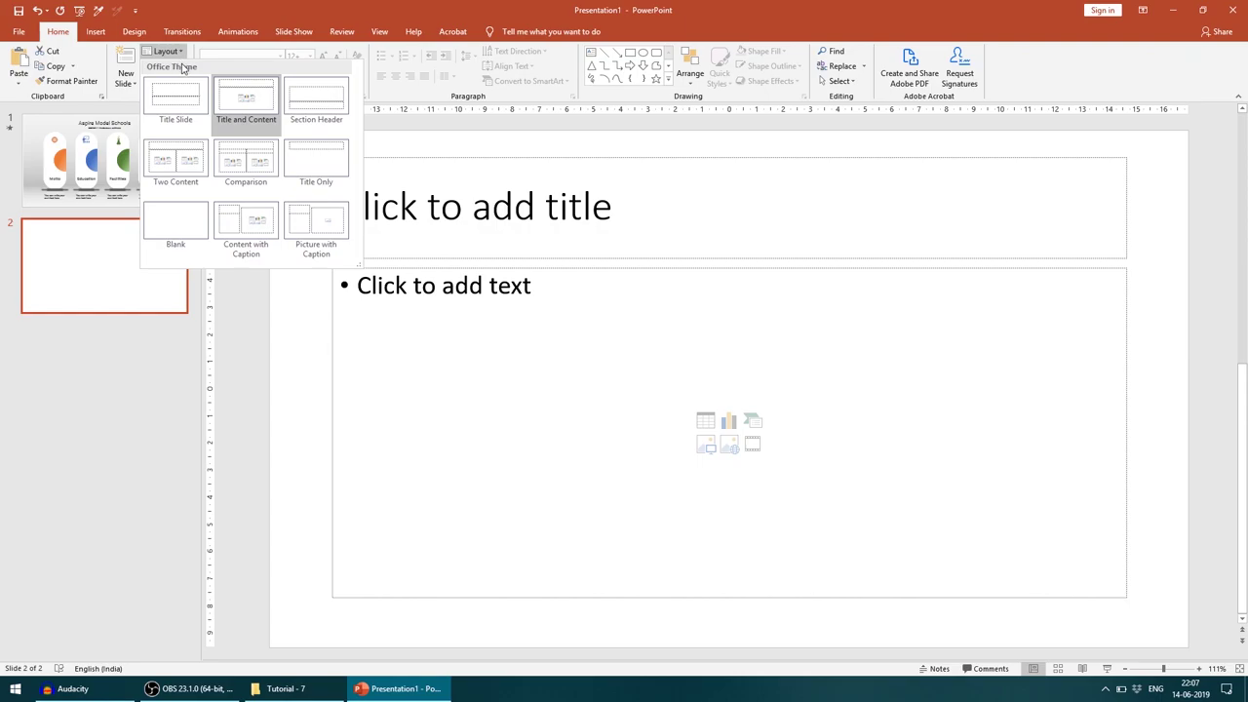
pyautogui.click(182, 227)
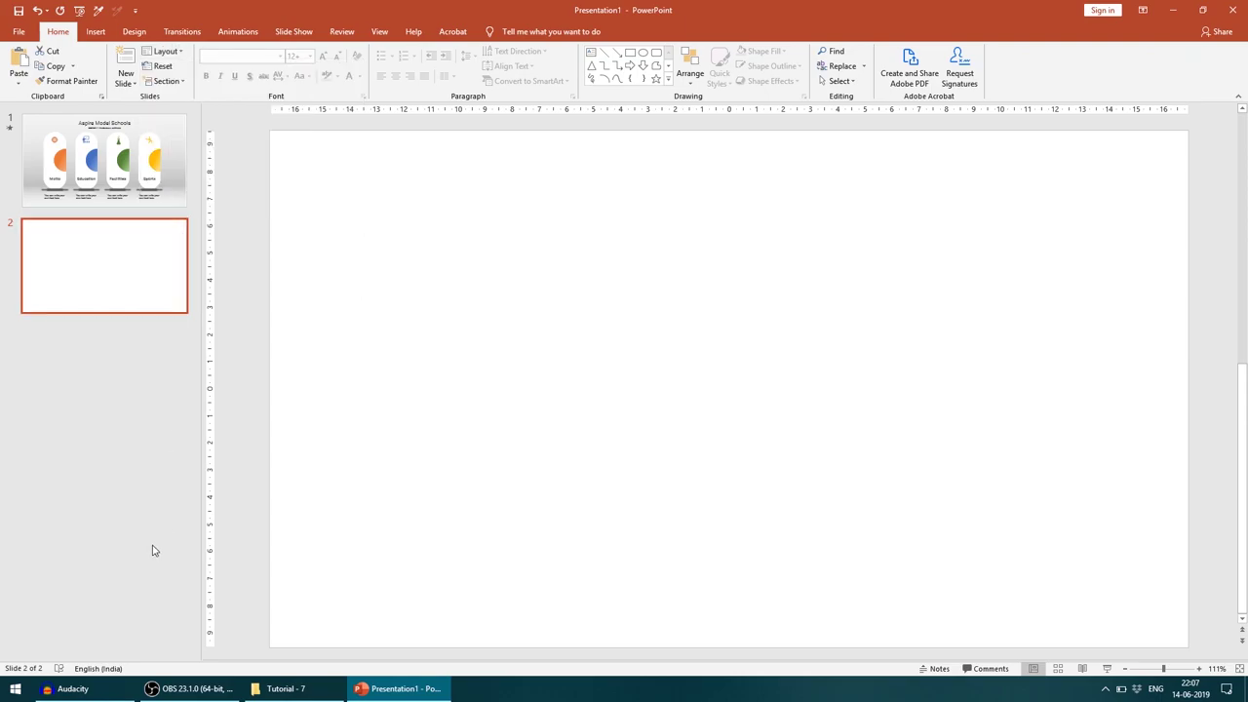
pyautogui.click(166, 185)
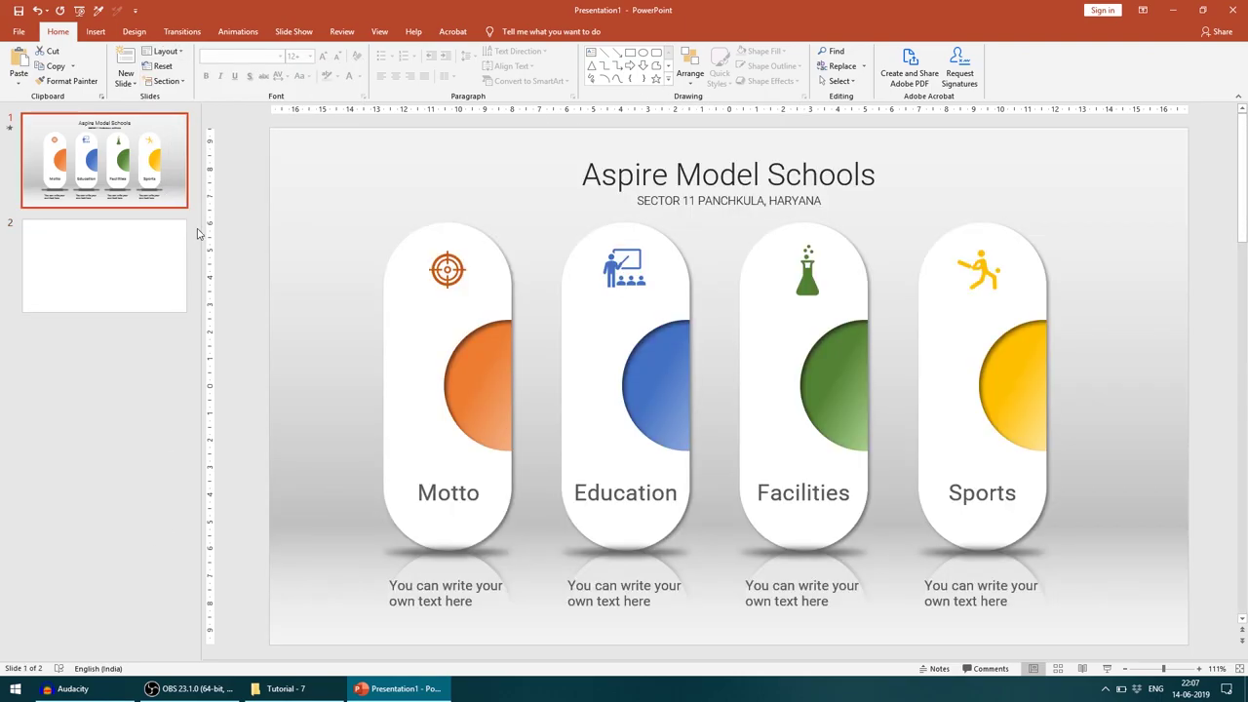
pyautogui.click(80, 251)
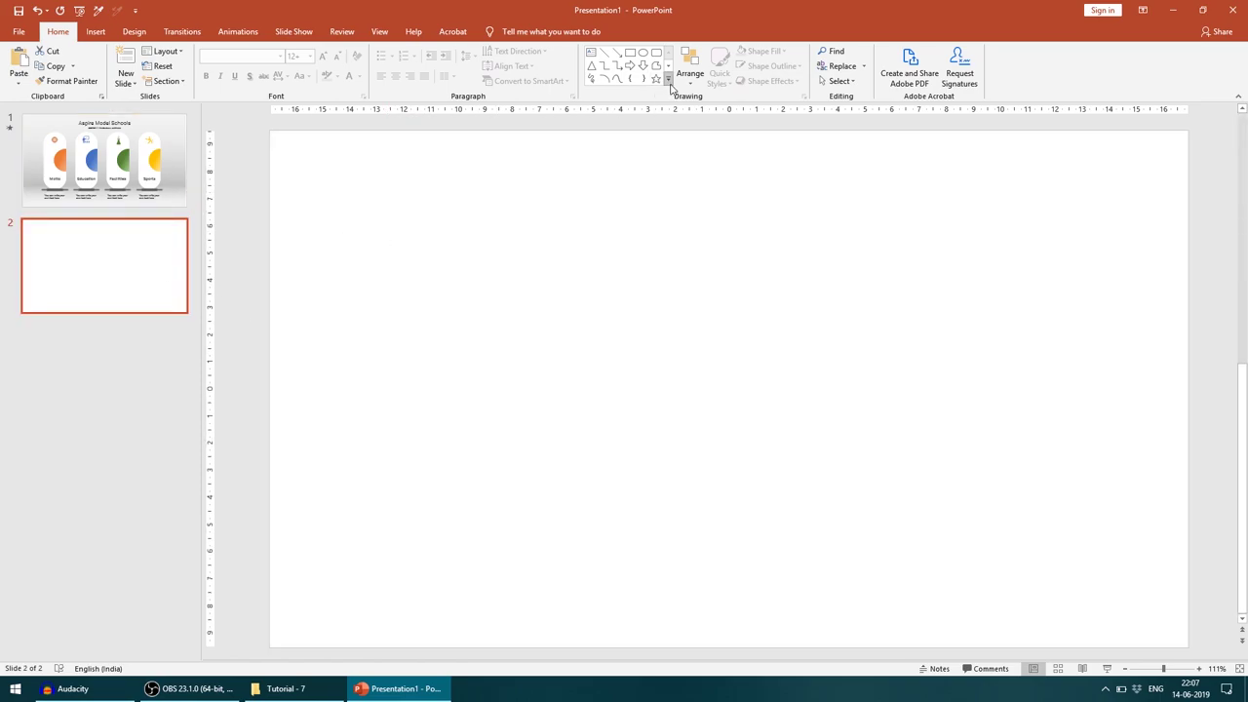
pyautogui.click(669, 81)
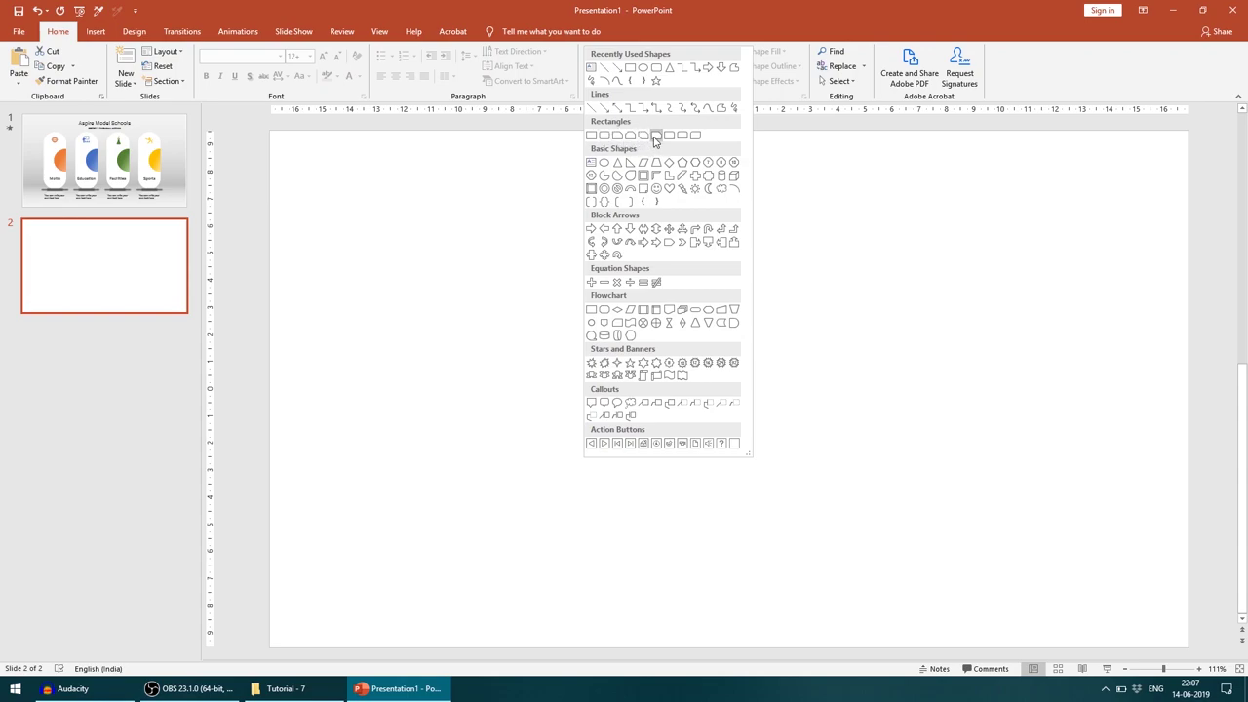
# Step: Draw a tall rounded rectangle on slide 2 and fully round its ends into a pill
pyautogui.click(604, 136)
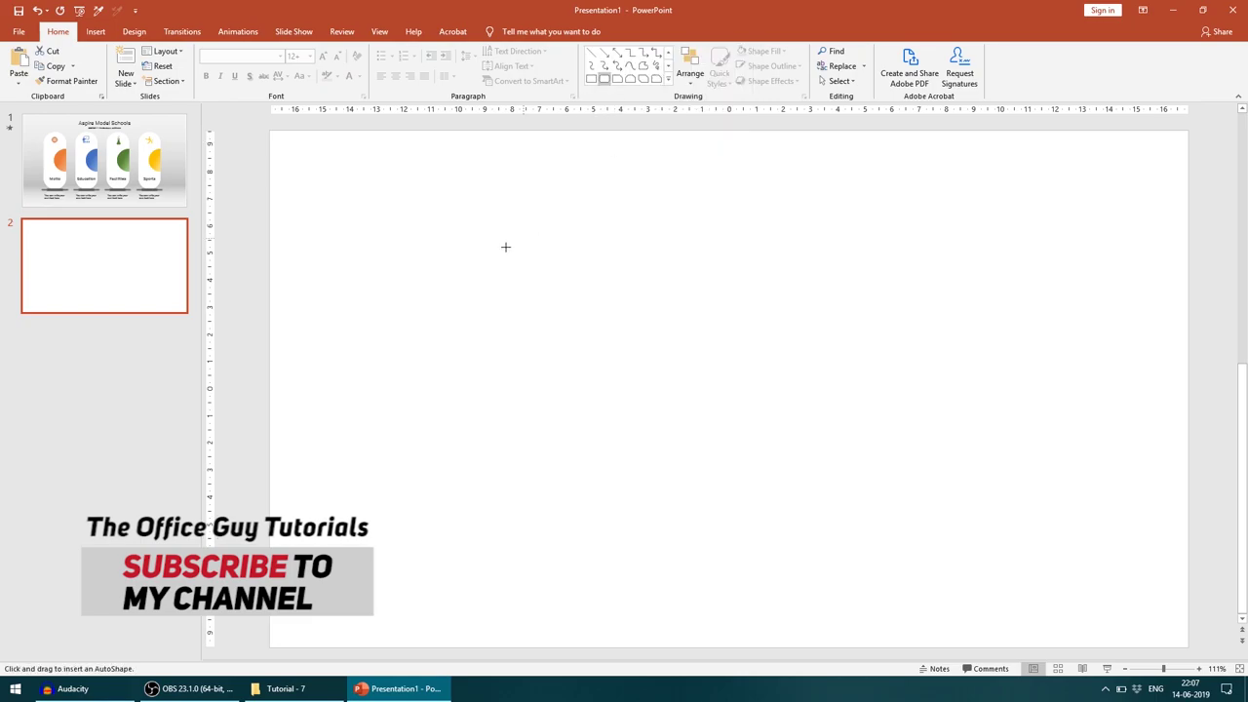
pyautogui.moveTo(399, 244); pyautogui.dragTo(507, 519)
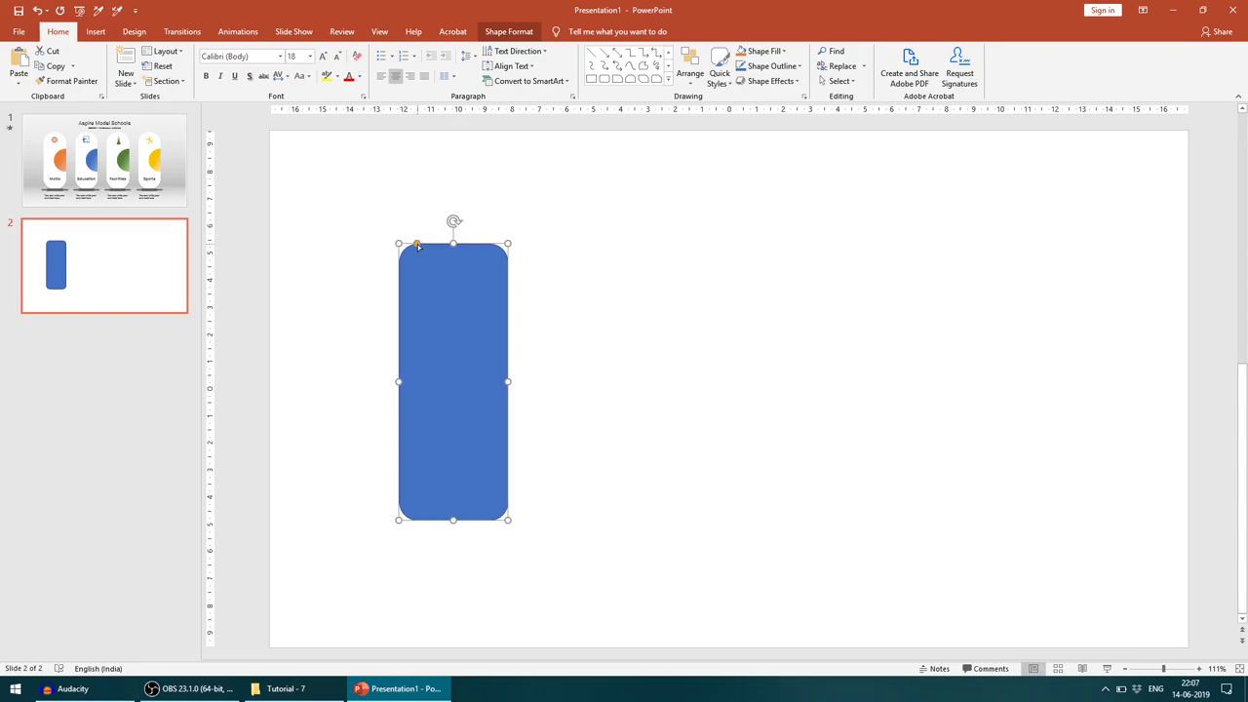
pyautogui.moveTo(417, 246); pyautogui.dragTo(461, 253)
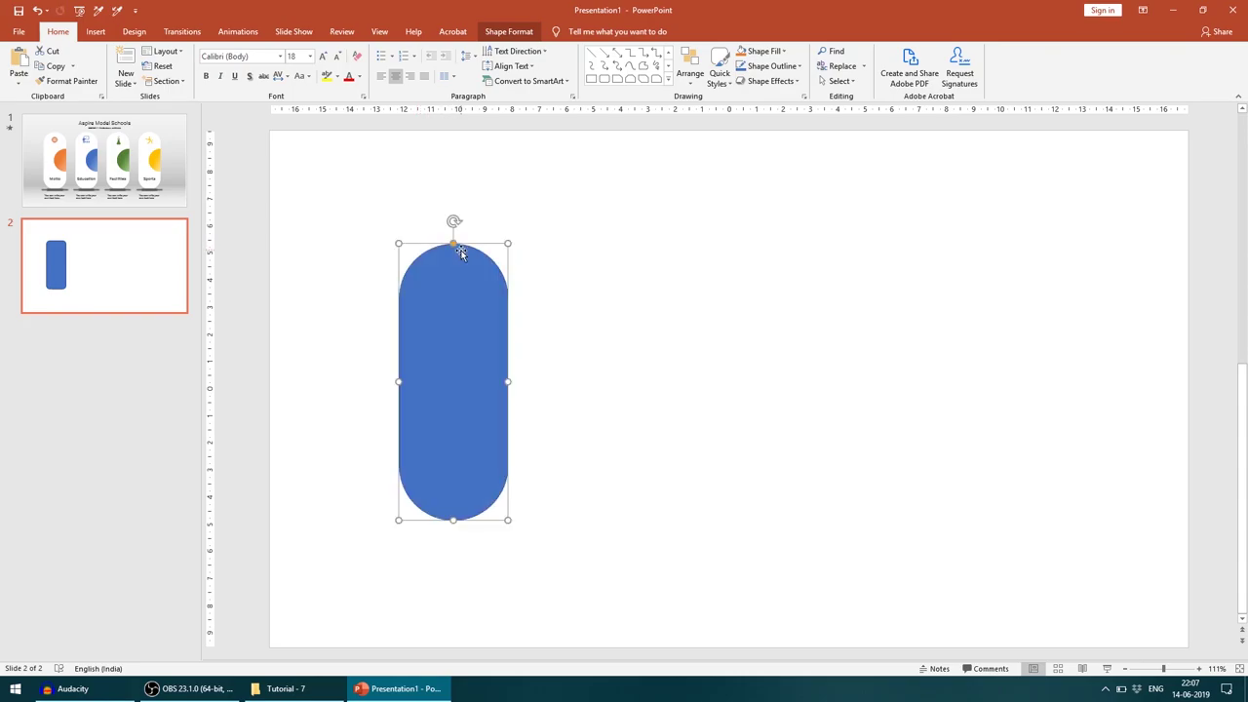
# Step: Nudge the pill slightly right and down, checking its placement against slide 1
pyautogui.click(569, 296)
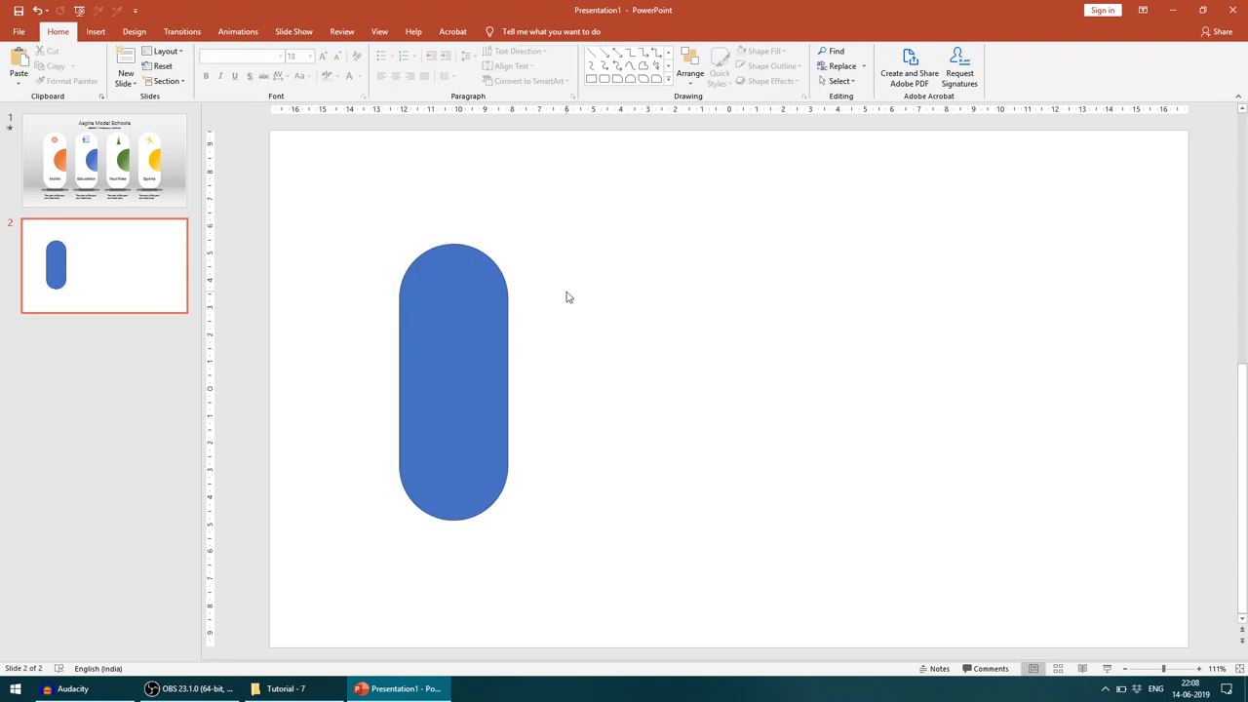
pyautogui.click(481, 340)
pyautogui.moveTo(473, 351); pyautogui.dragTo(478, 361)
pyautogui.click(174, 193)
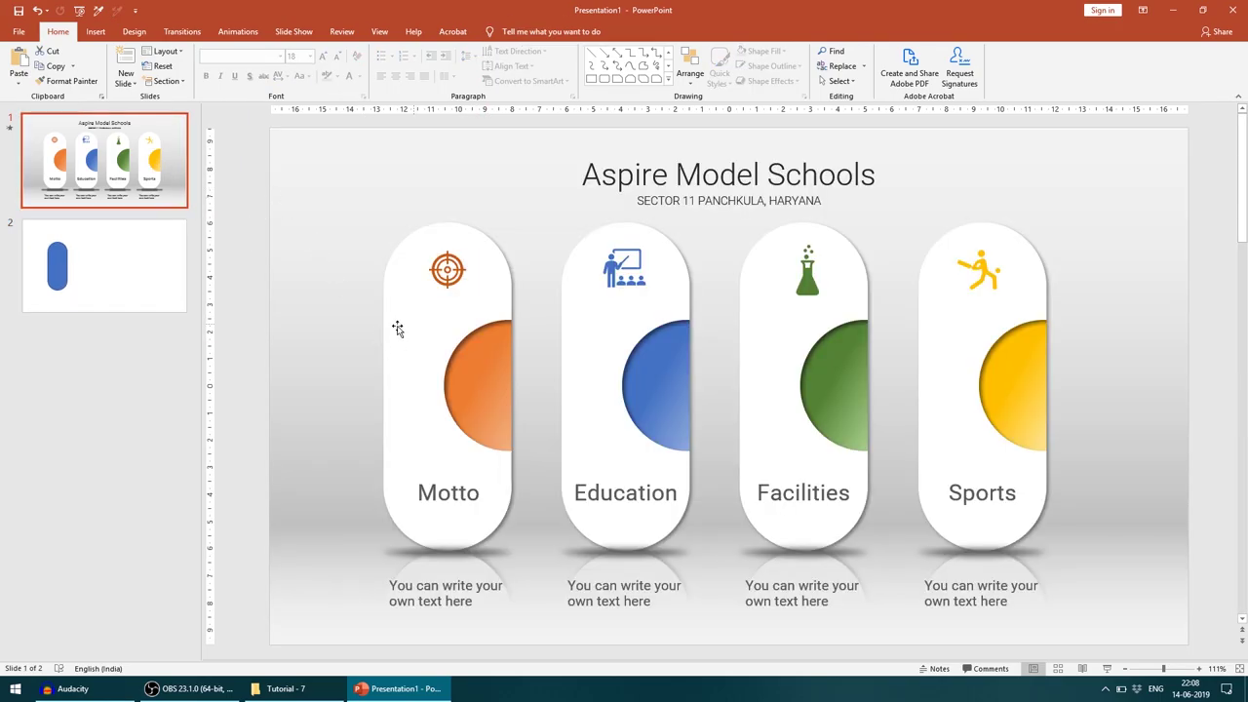
pyautogui.click(110, 272)
pyautogui.click(464, 287)
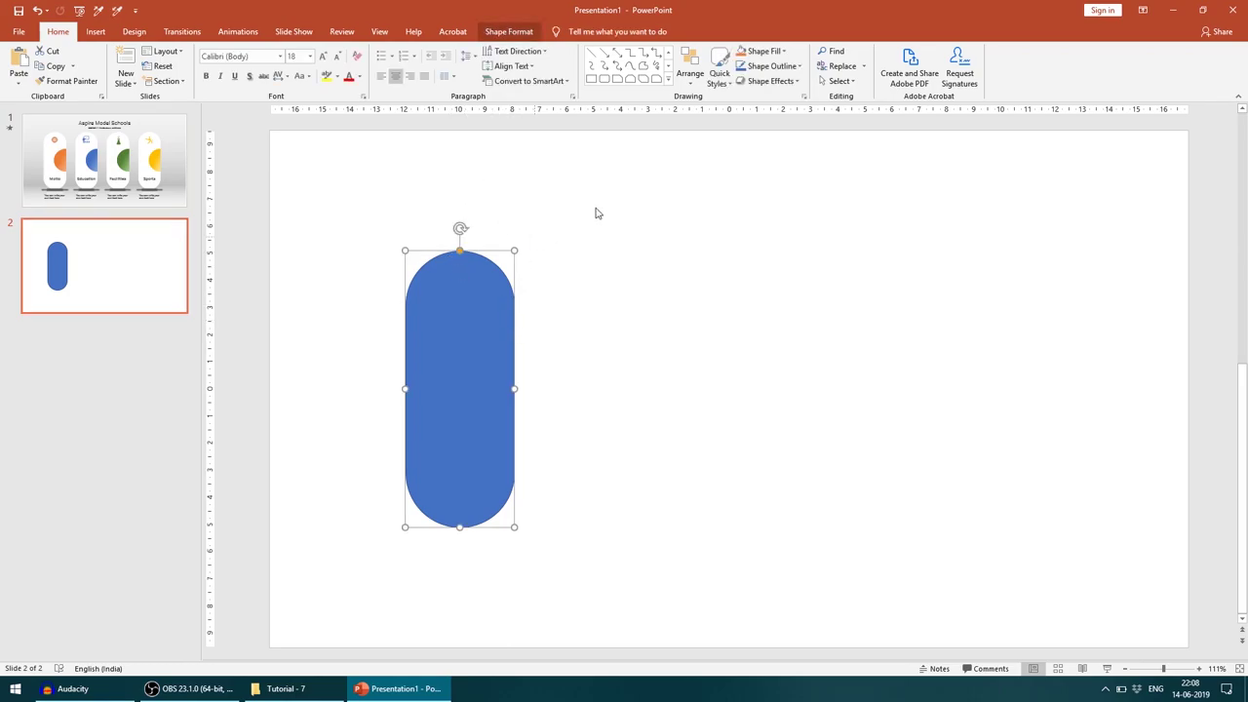
pyautogui.click(585, 250)
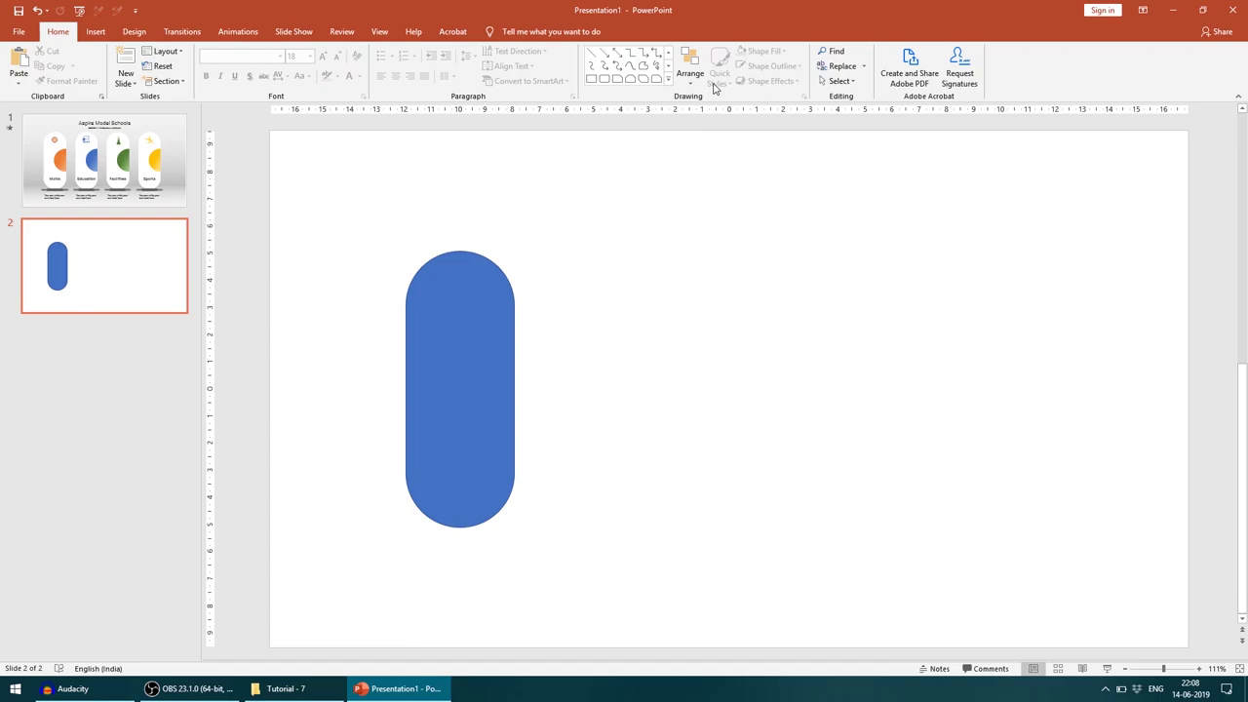
# Step: Give slide 2's background a gradient fill and move the middle stop to 67%
pyautogui.rightClick(719, 173)
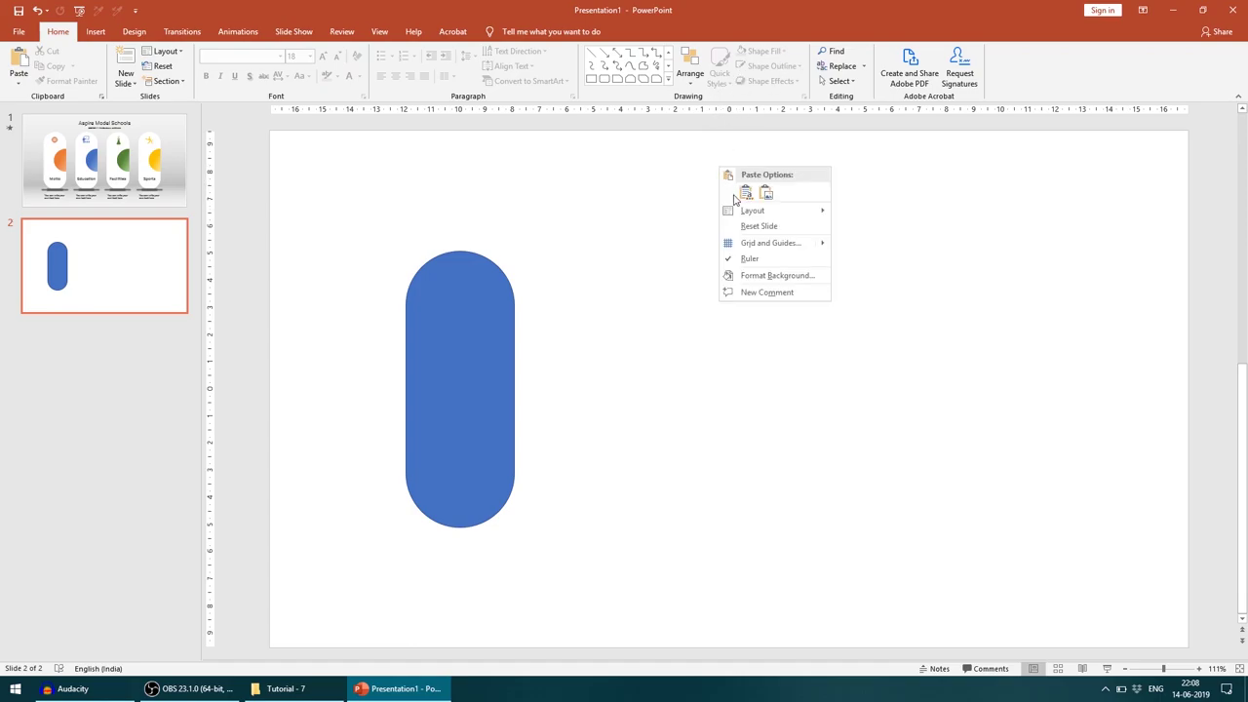
pyautogui.click(785, 277)
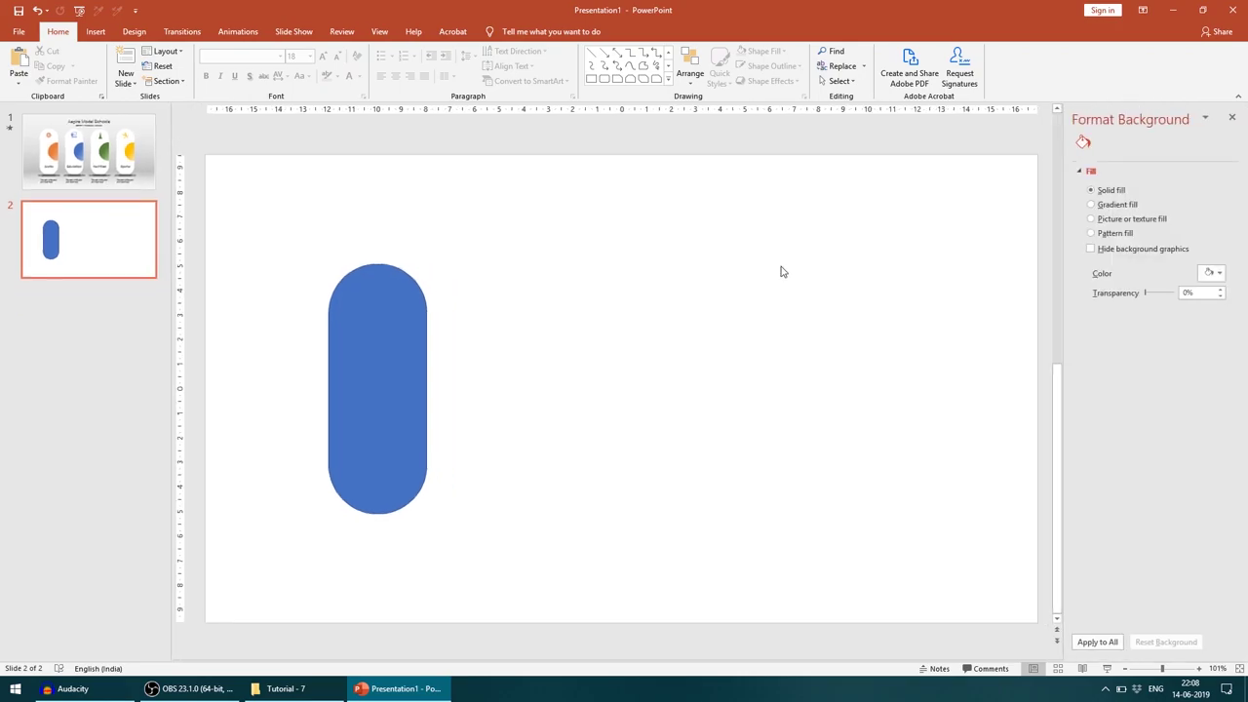
pyautogui.click(1129, 208)
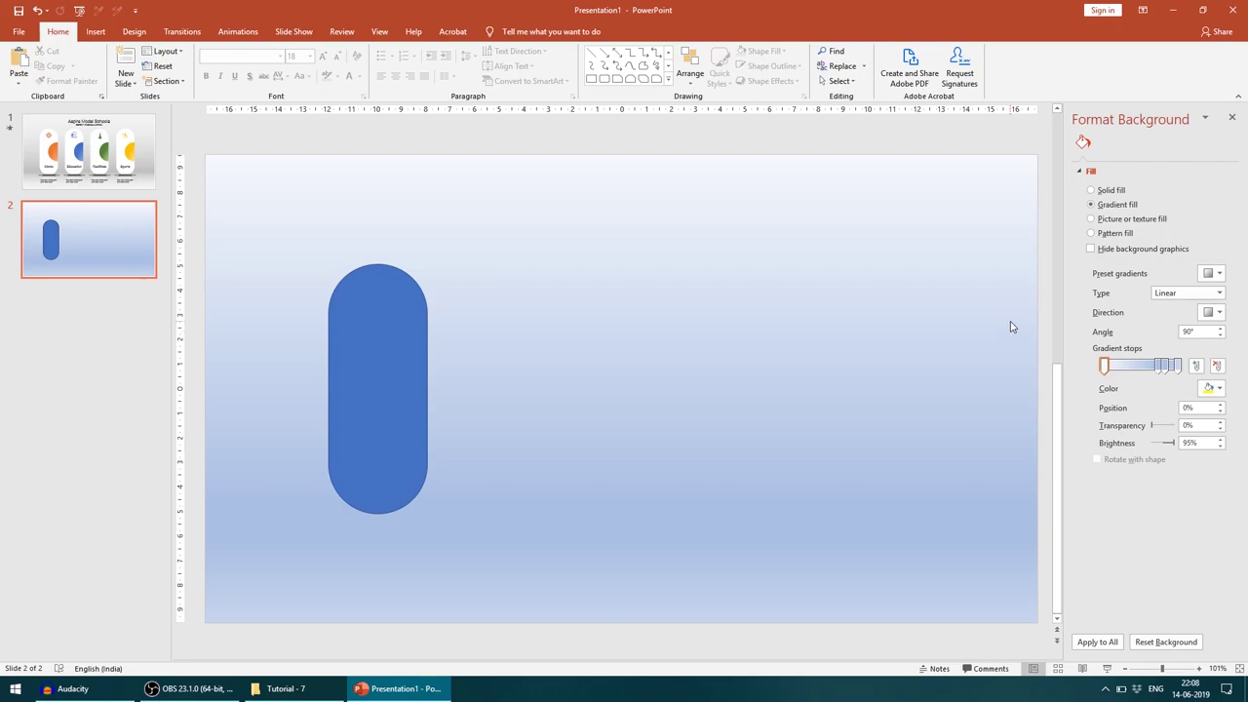
pyautogui.moveTo(1160, 366); pyautogui.dragTo(1153, 367)
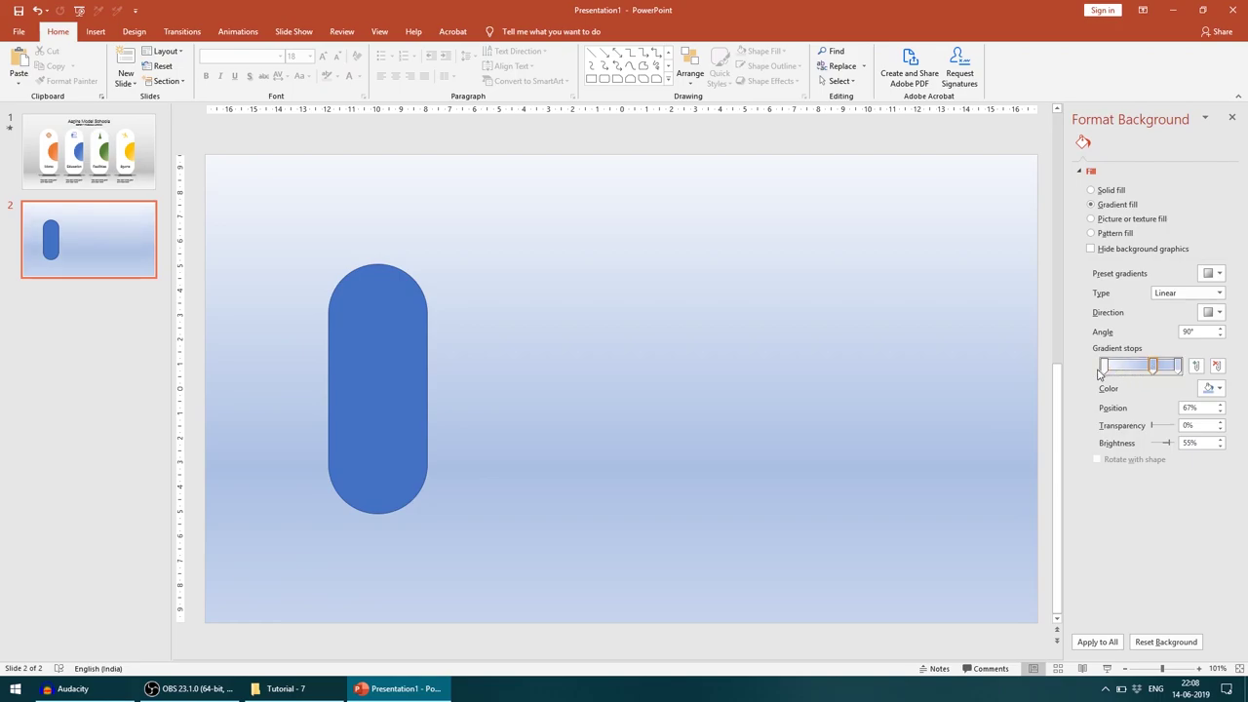
# Step: Set the outer gradient stops to White, Background 1, Darker 5% and the middle stop to grey
pyautogui.click(1105, 367)
pyautogui.click(1212, 388)
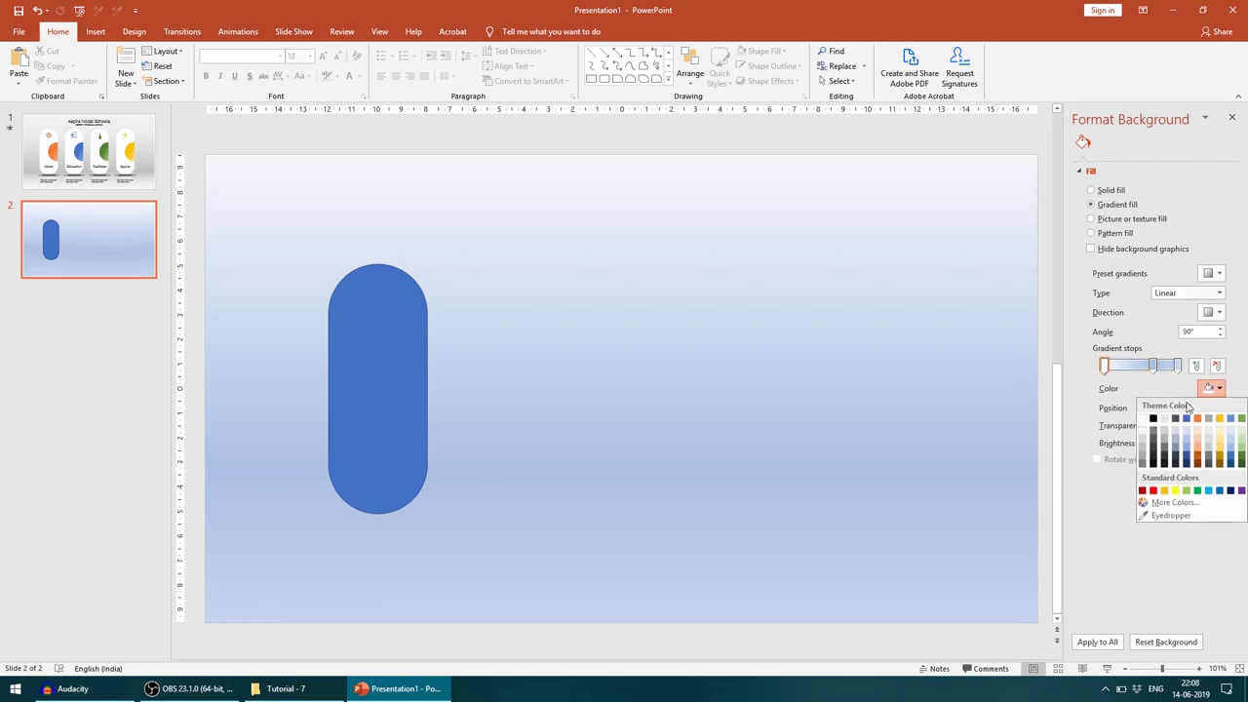
pyautogui.click(1143, 432)
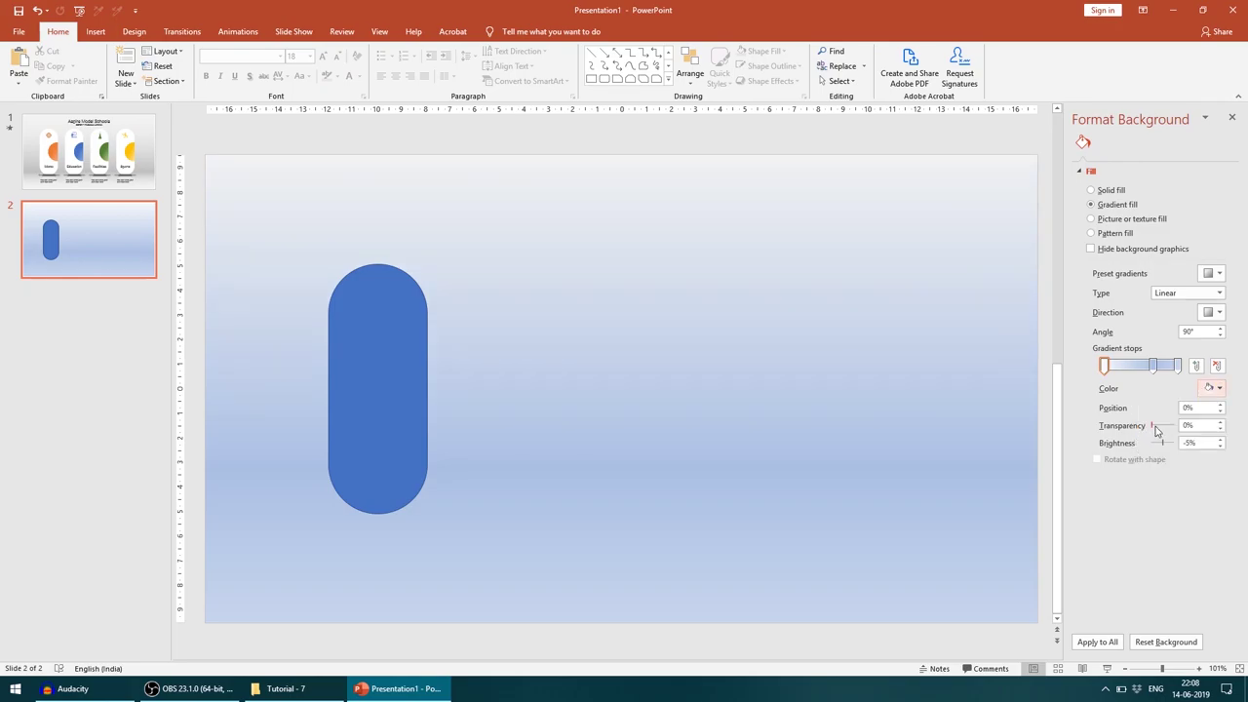
pyautogui.click(1178, 366)
pyautogui.click(1211, 388)
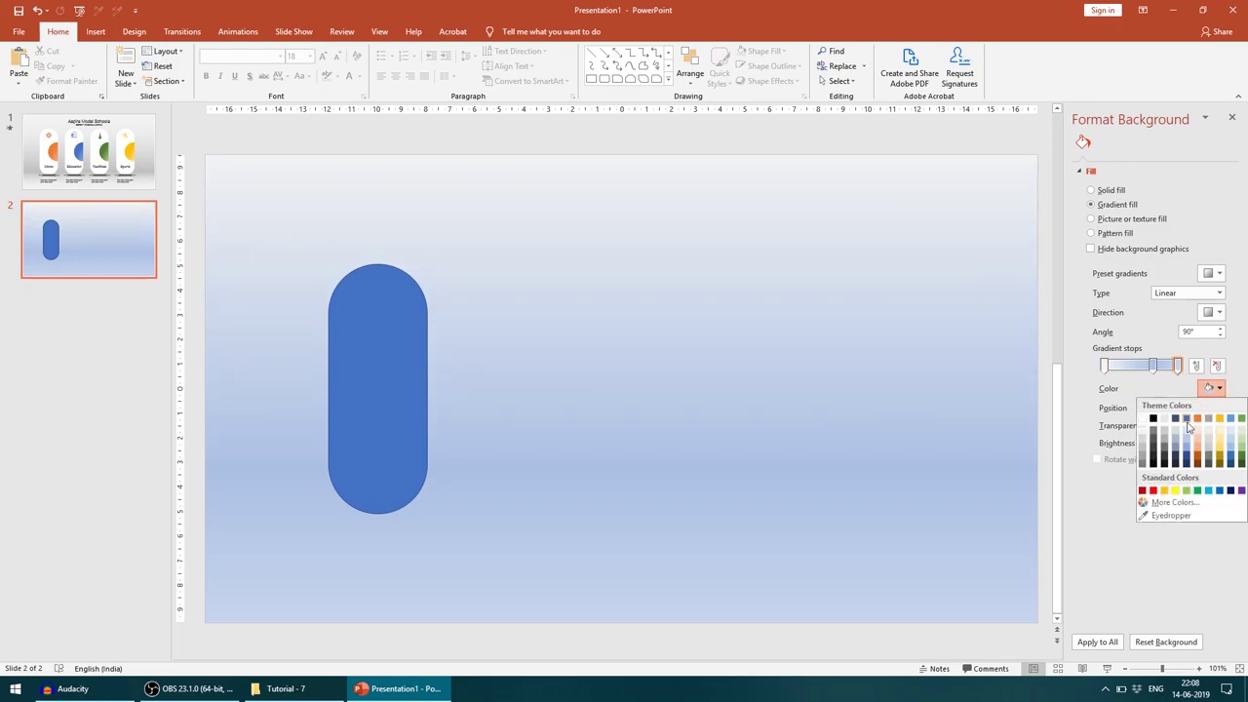
pyautogui.click(1141, 434)
pyautogui.click(1152, 365)
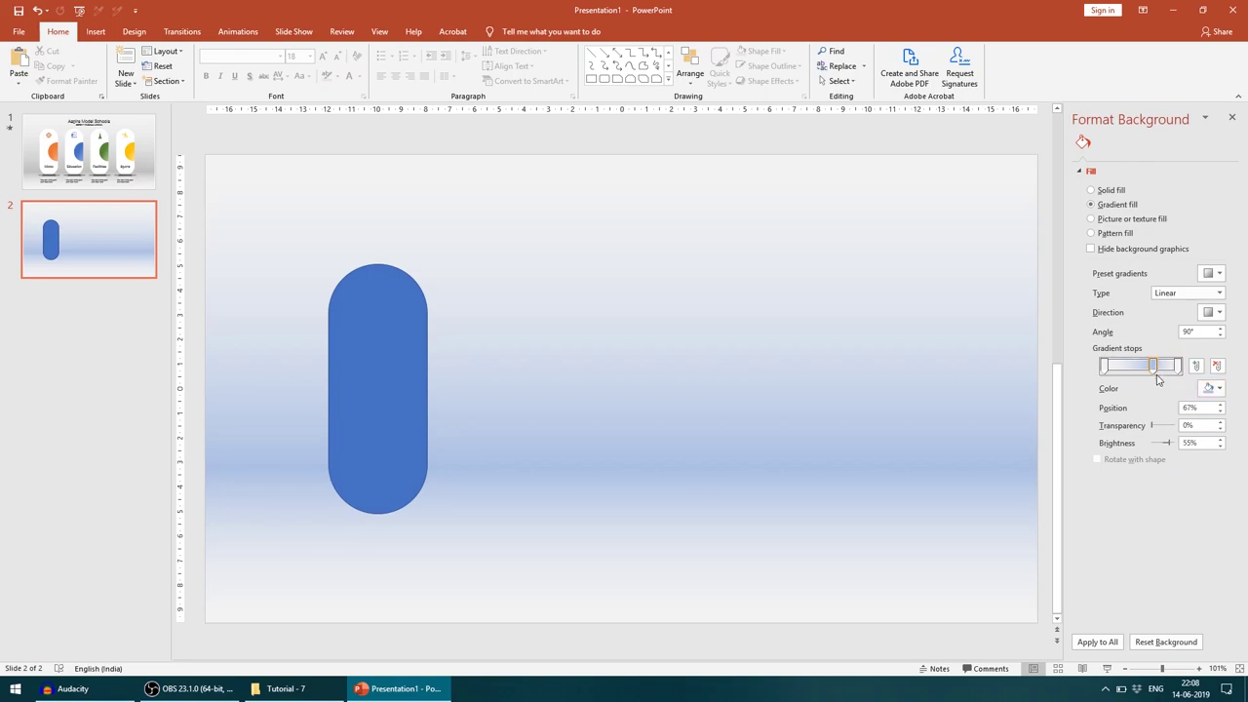
pyautogui.click(1206, 389)
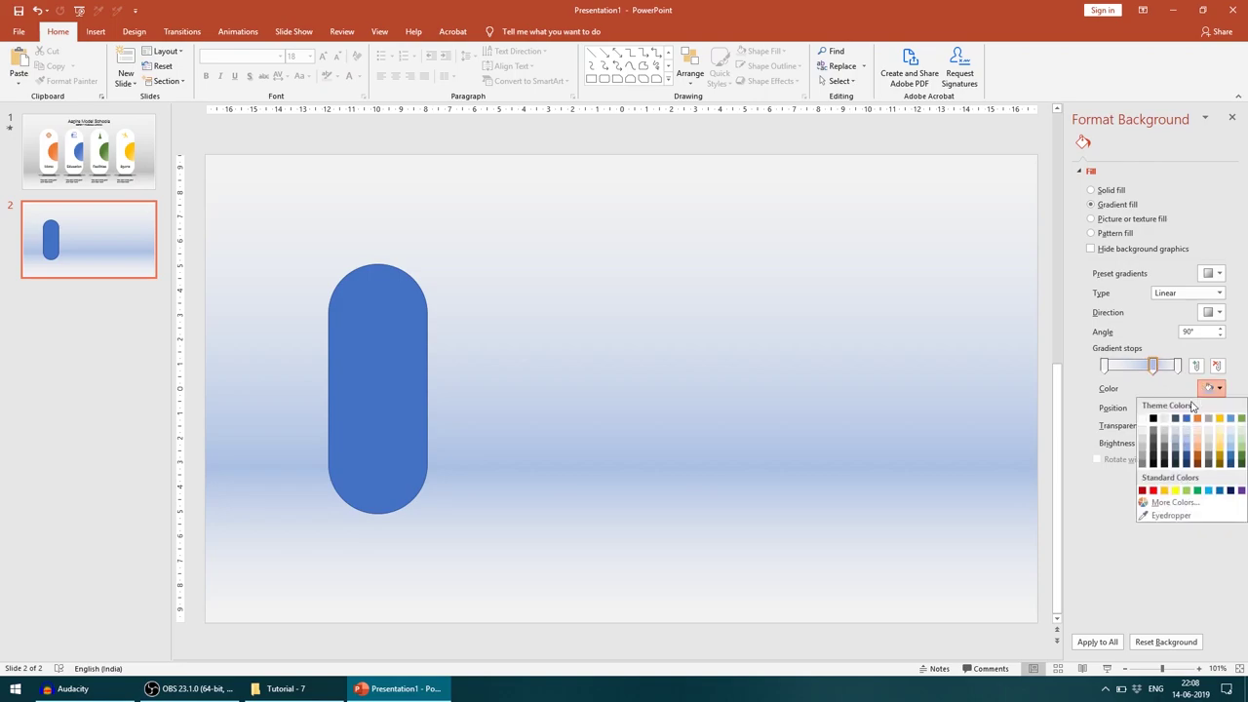
pyautogui.click(1142, 453)
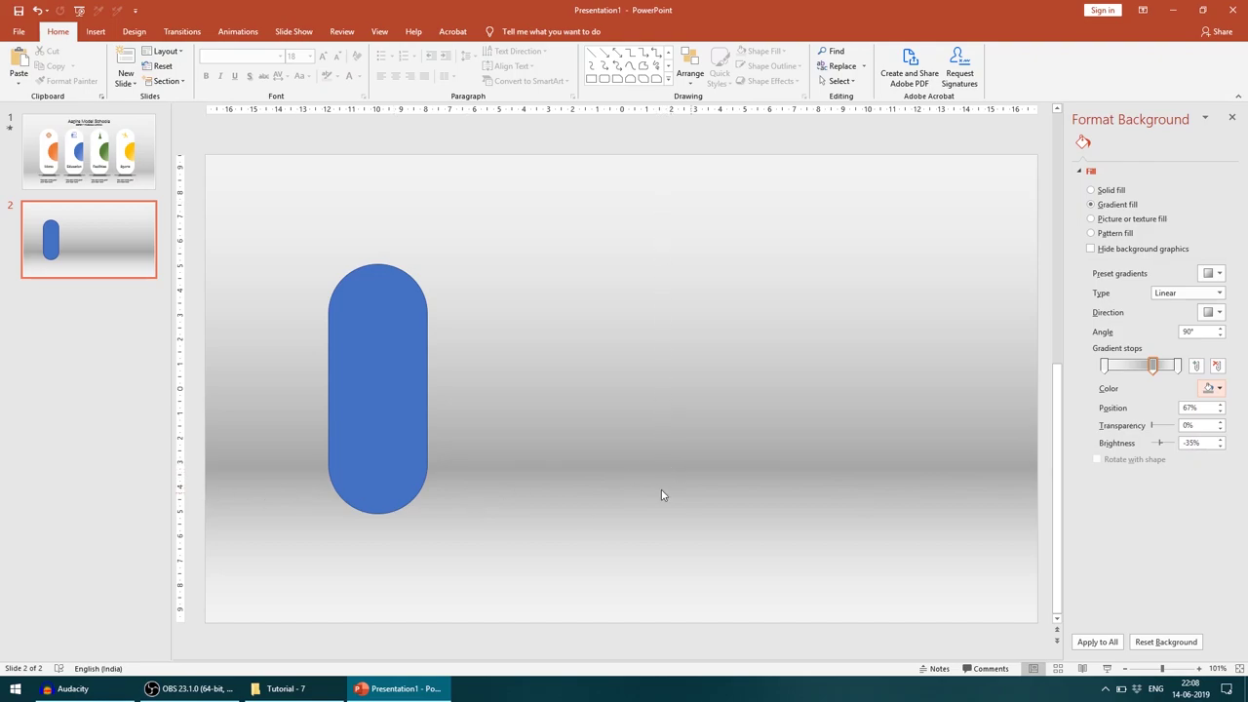
# Step: Select the blue pill shape ready for formatting
pyautogui.click(390, 473)
pyautogui.press('Escape')
pyautogui.click(377, 431)
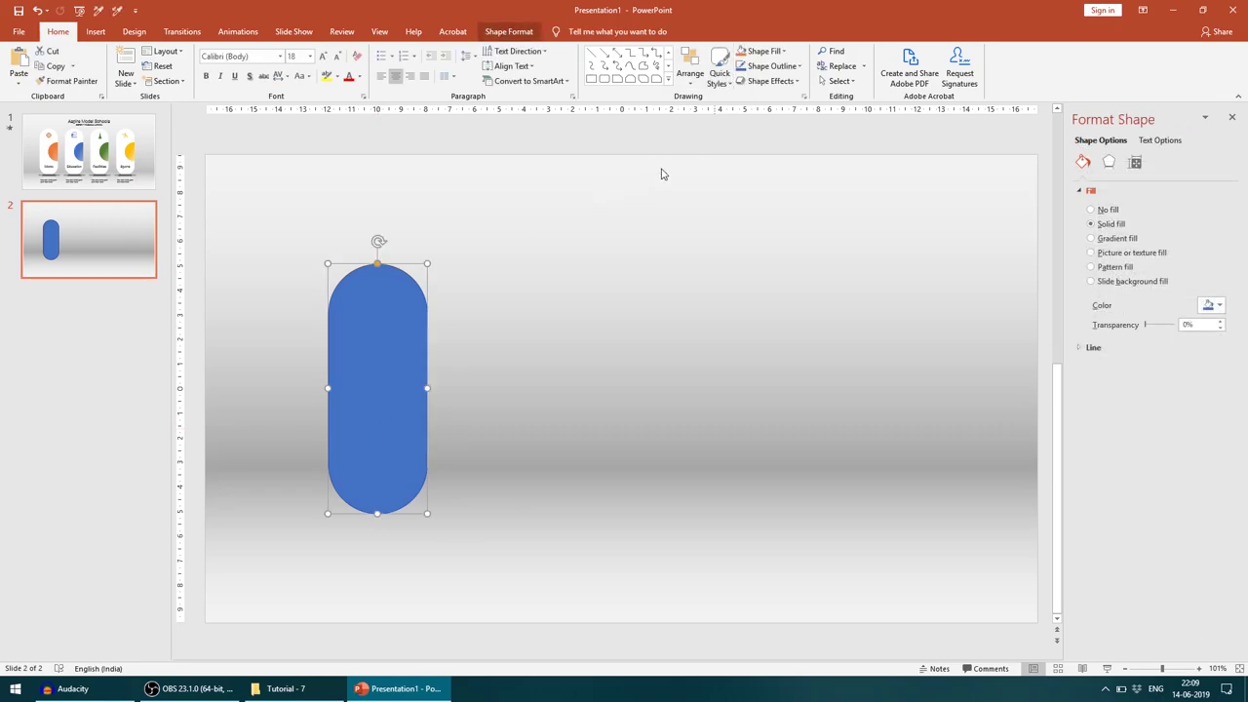
# Step: Fill the pill white, remove its outline, and add the first Outer drop shadow
pyautogui.click(758, 51)
pyautogui.click(743, 85)
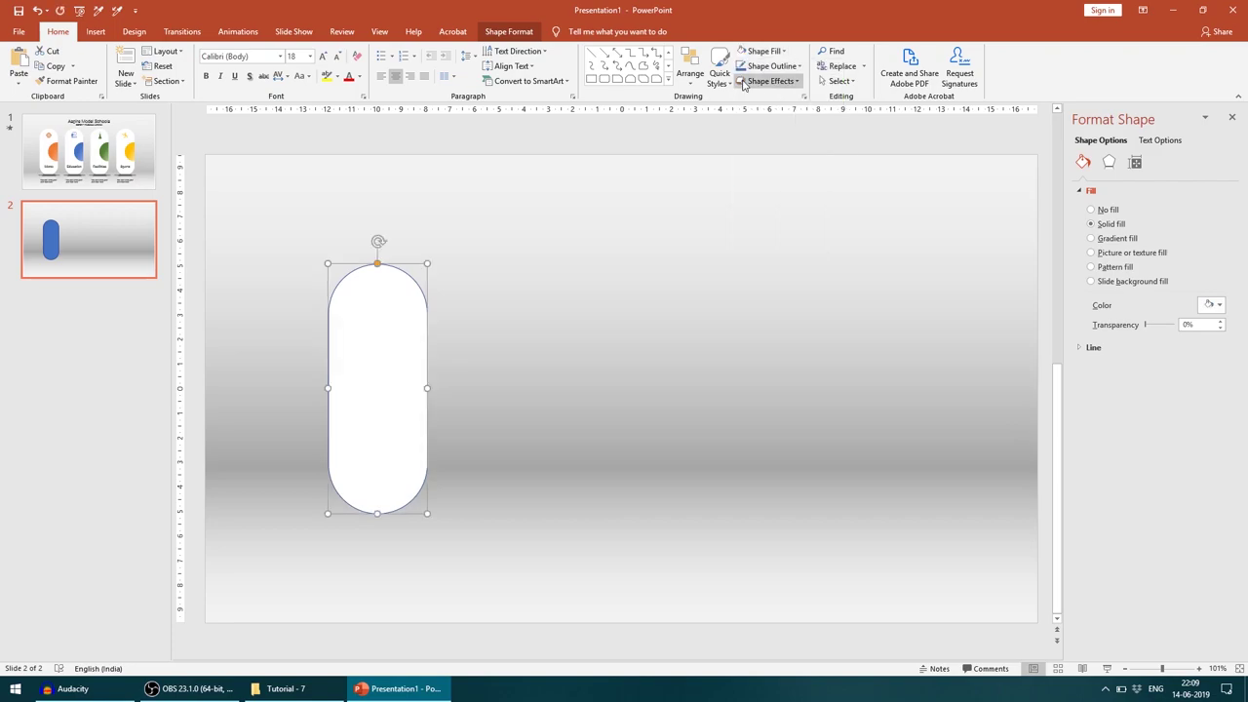
pyautogui.click(776, 69)
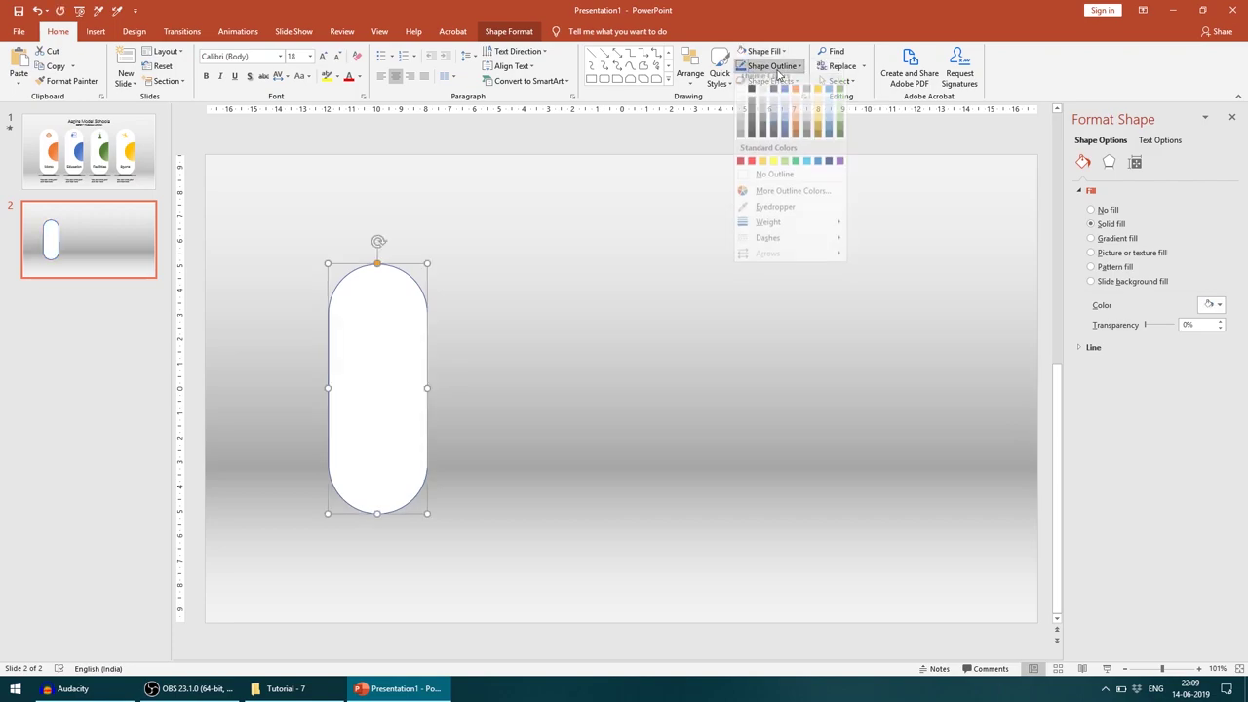
pyautogui.click(775, 174)
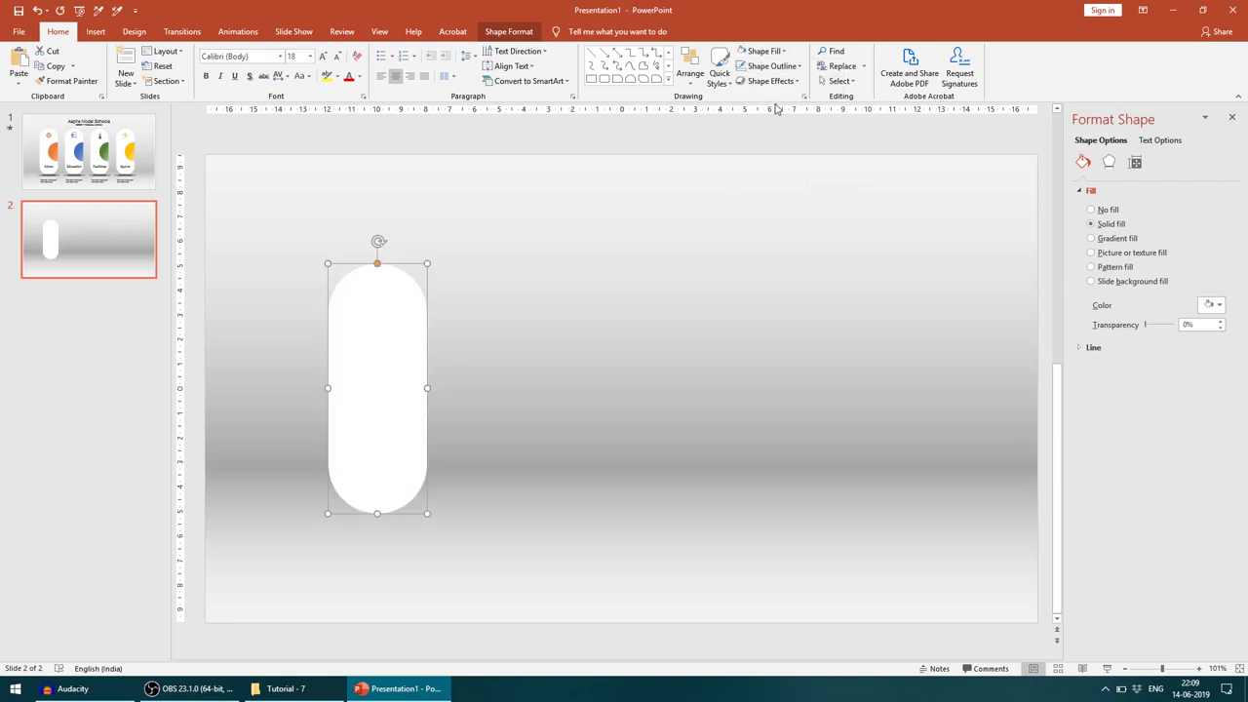
pyautogui.click(774, 85)
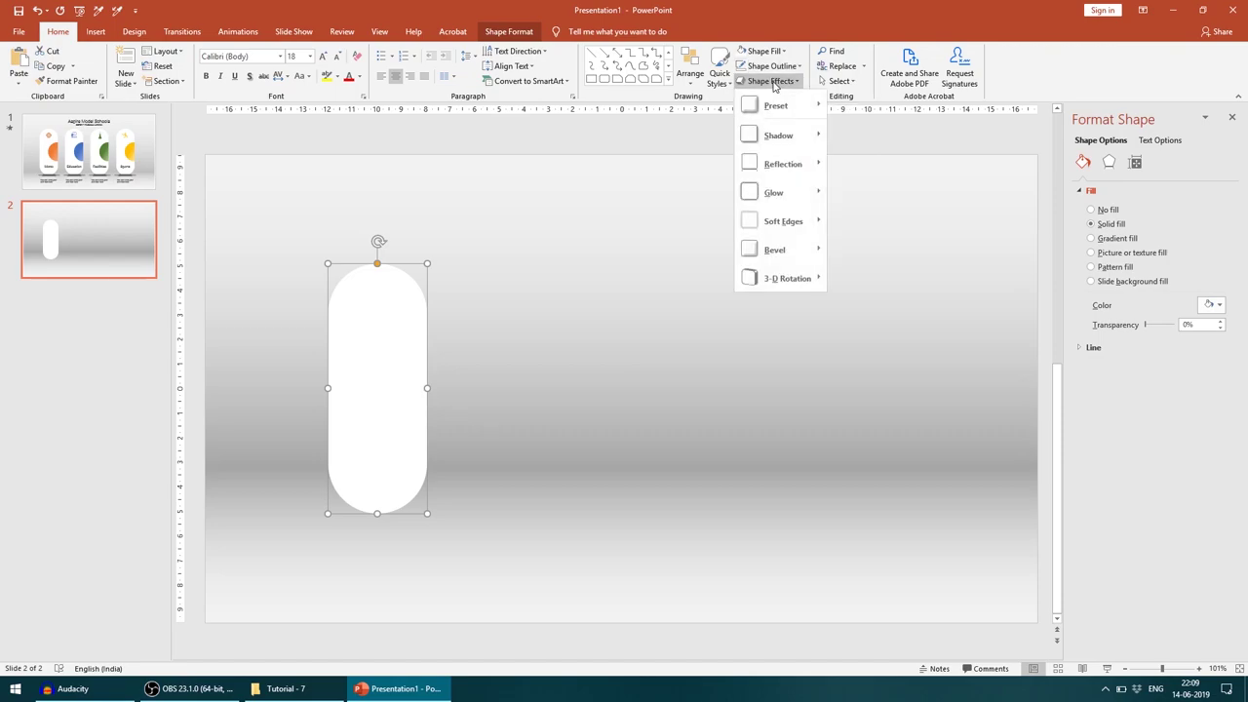
pyautogui.moveTo(795, 144)
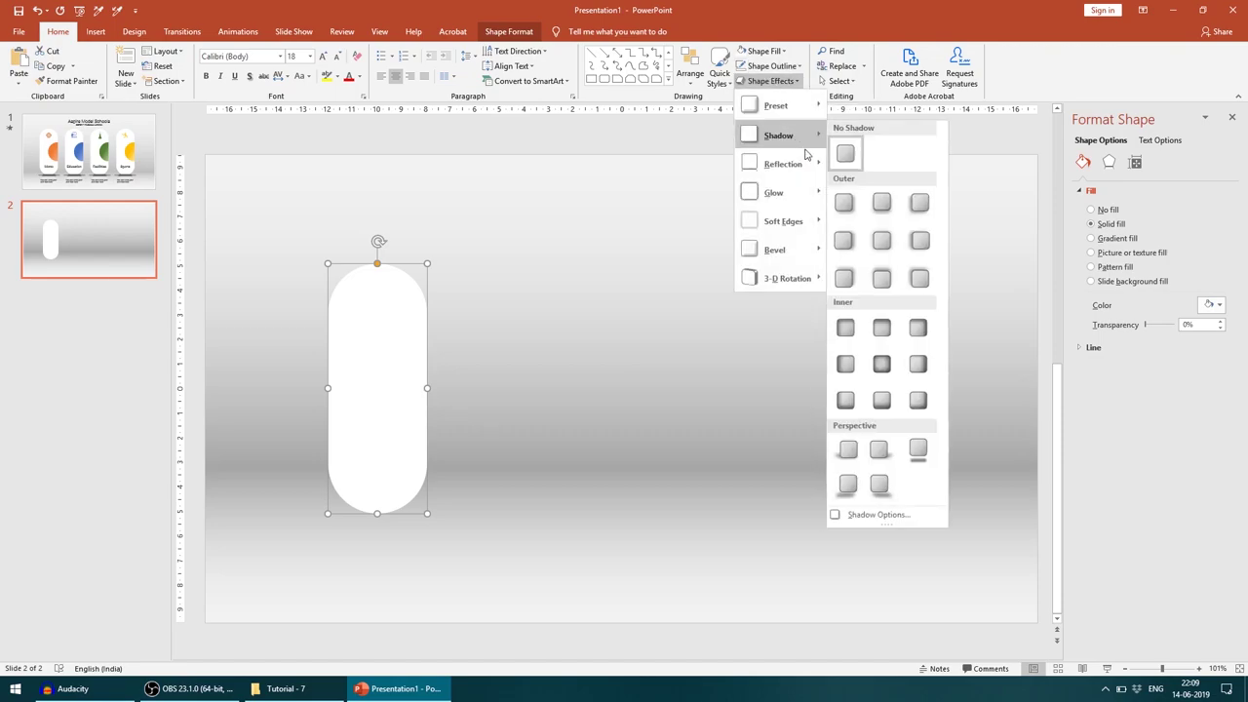
pyautogui.click(841, 201)
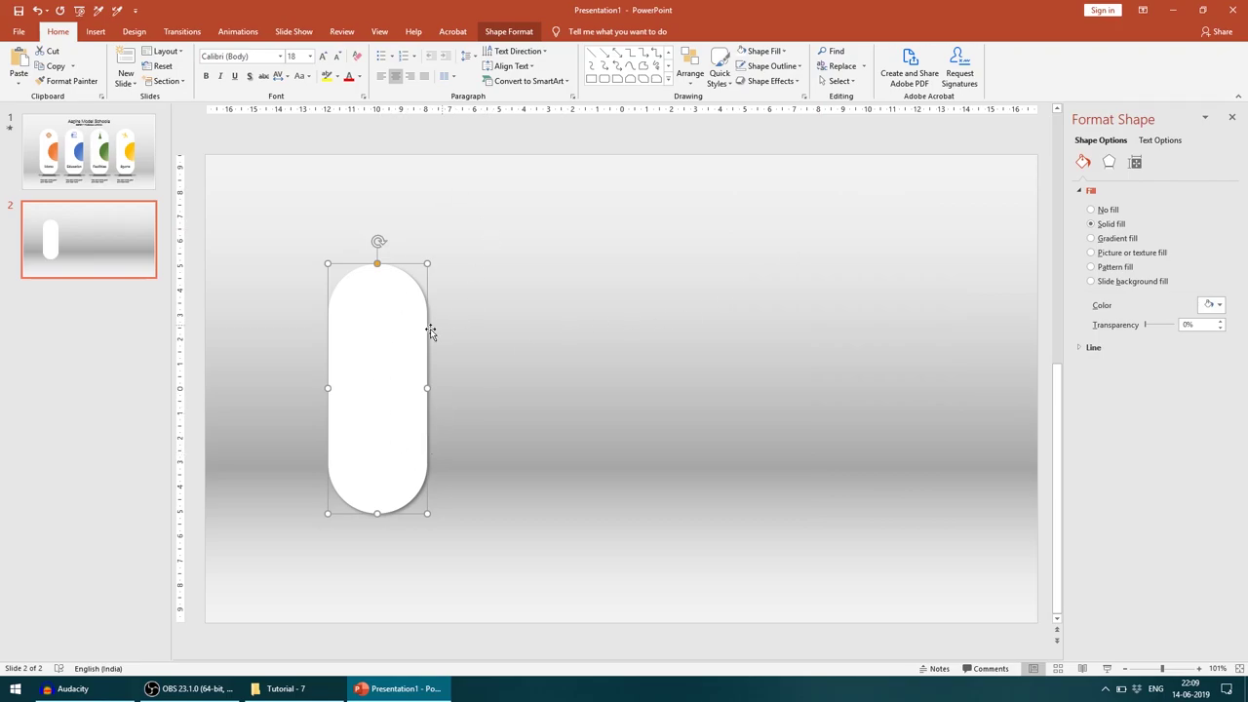
pyautogui.click(440, 298)
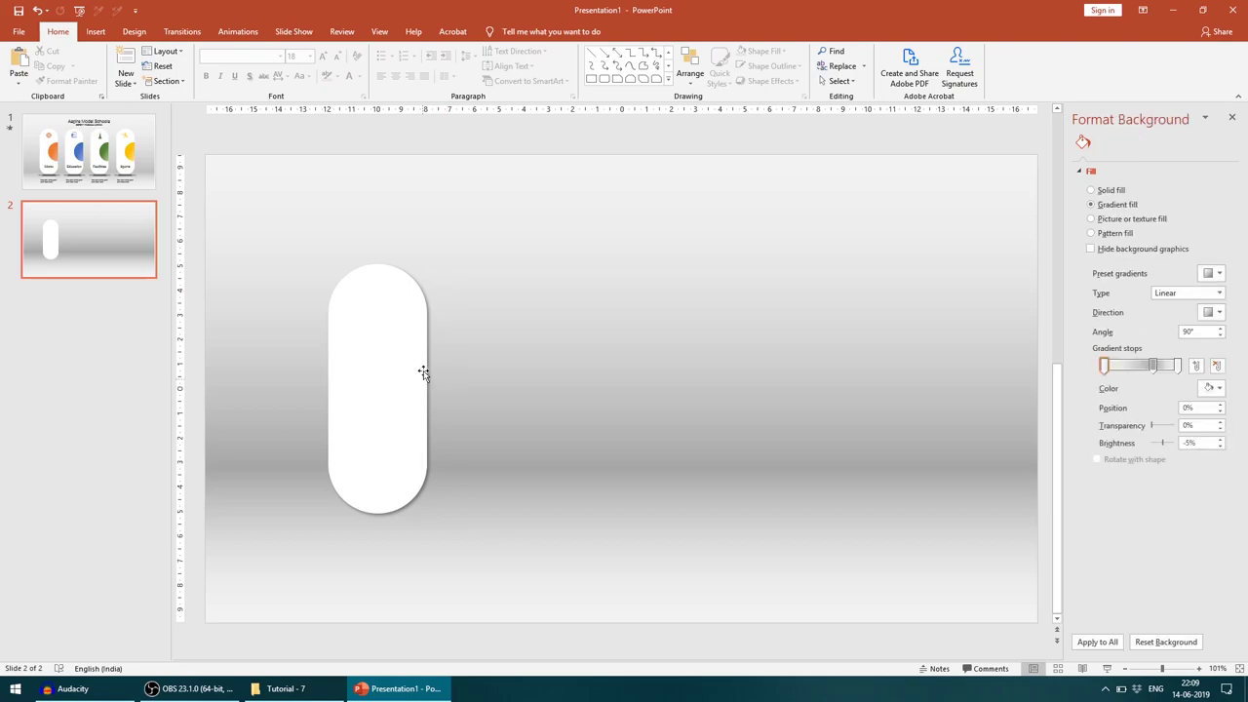
# Step: Draw a blue circle right of the pill and a tall rectangle overlapping its right half
pyautogui.click(107, 164)
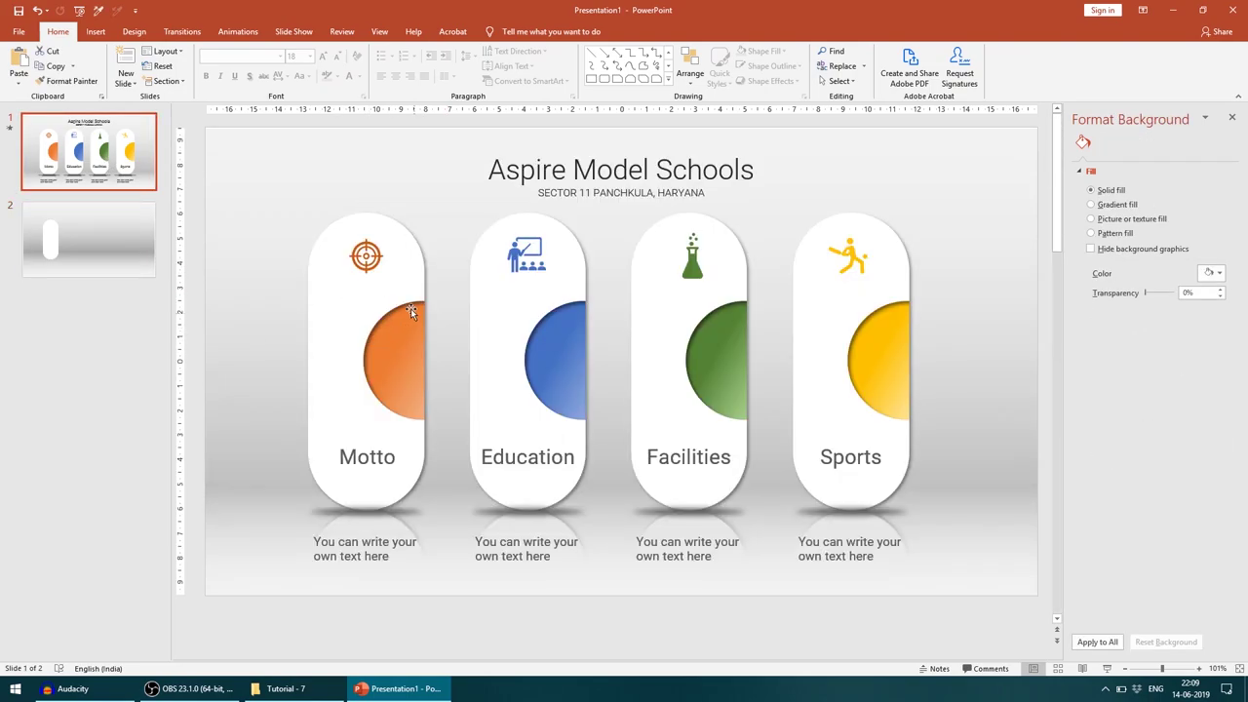
pyautogui.click(88, 260)
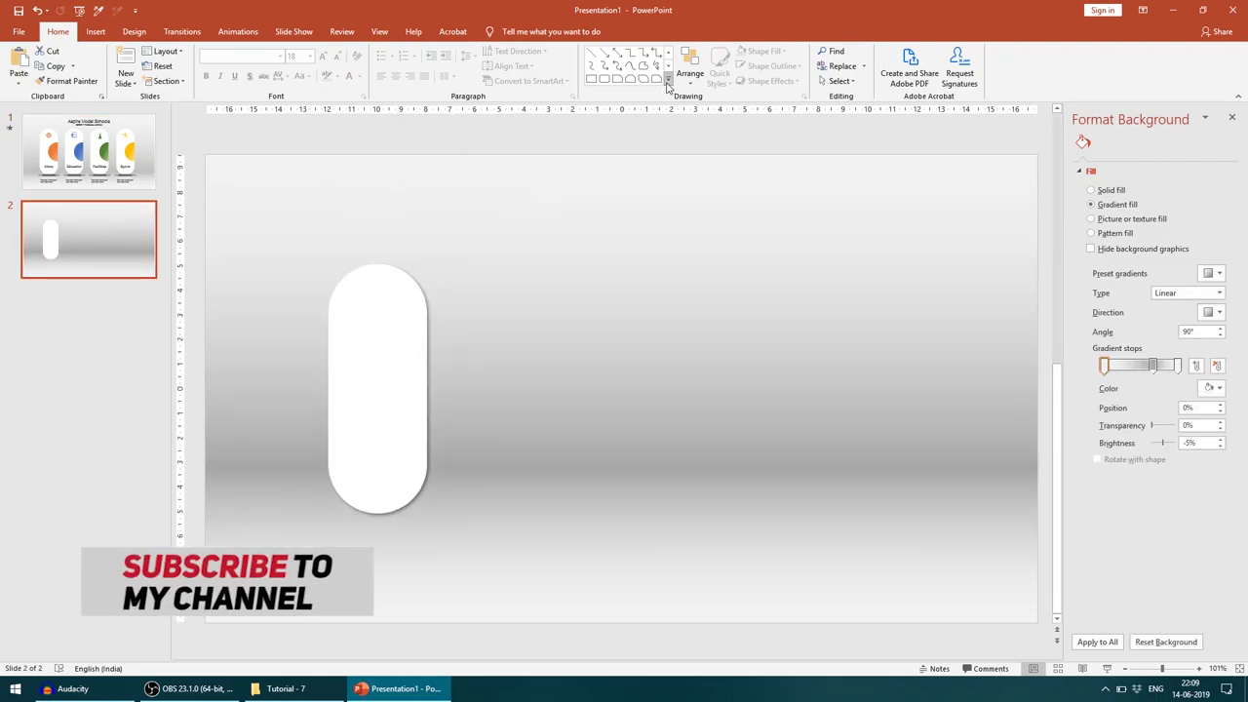
pyautogui.click(668, 83)
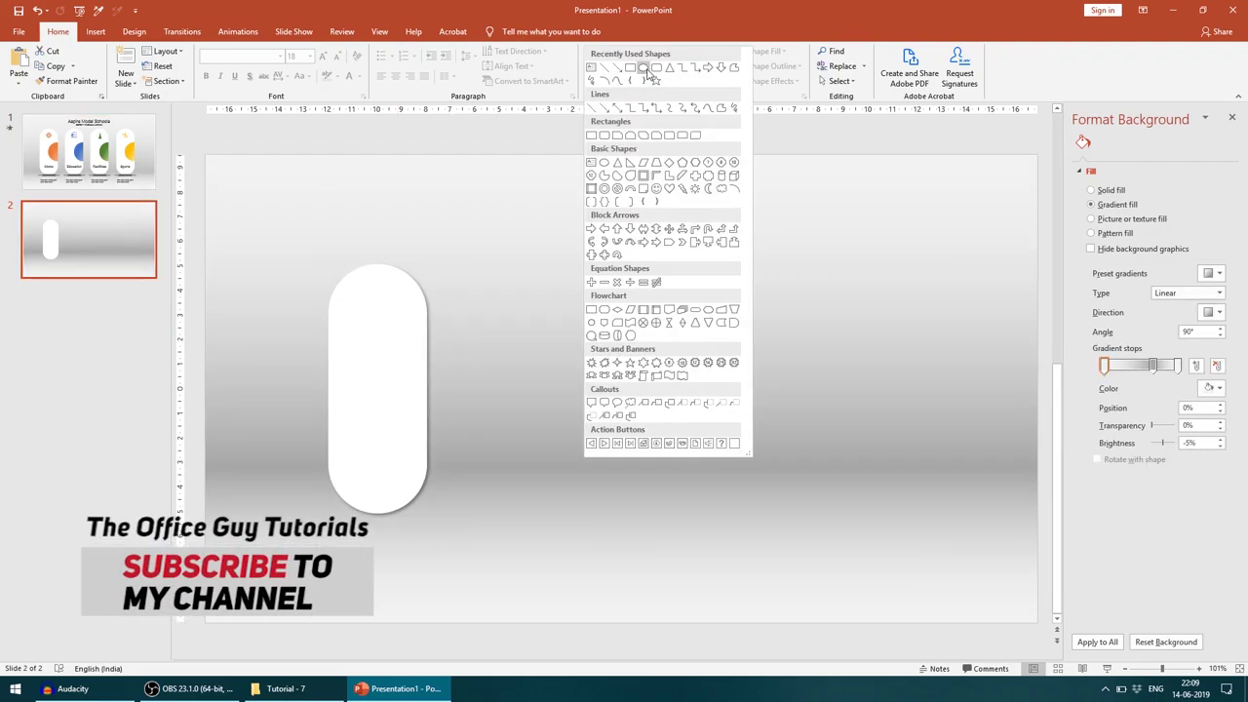
pyautogui.click(643, 69)
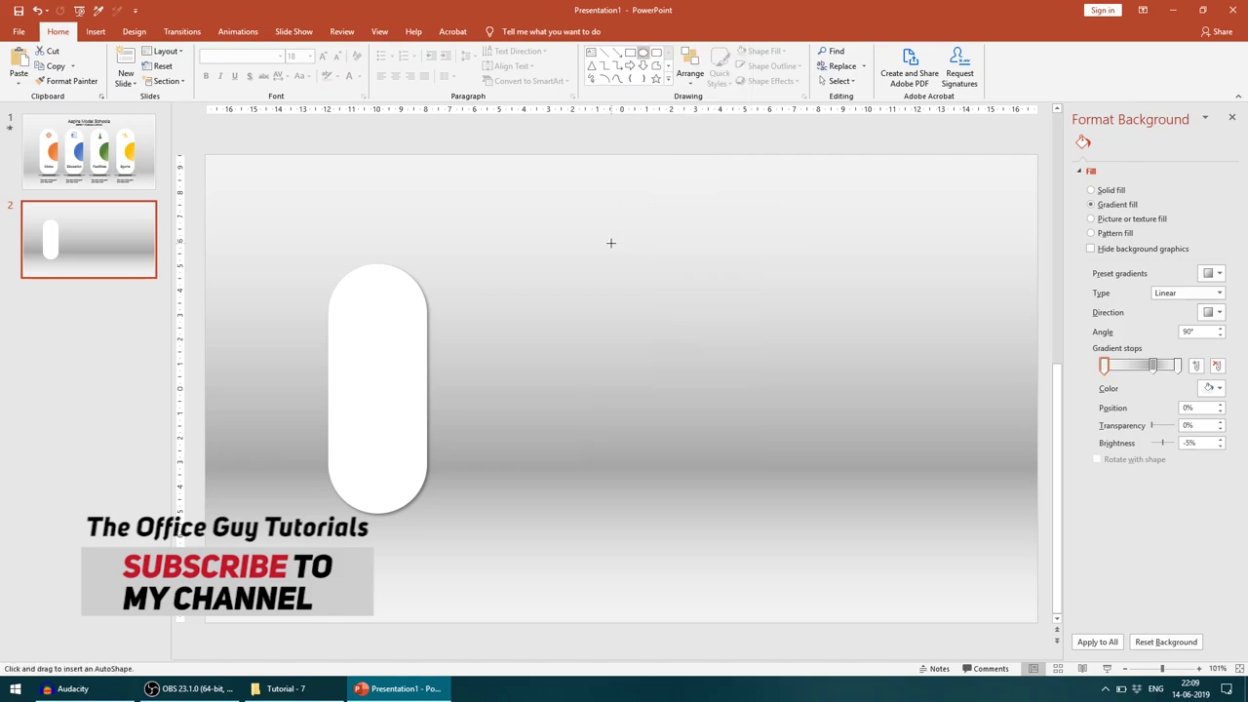
pyautogui.moveTo(615, 215); pyautogui.dragTo(732, 354)
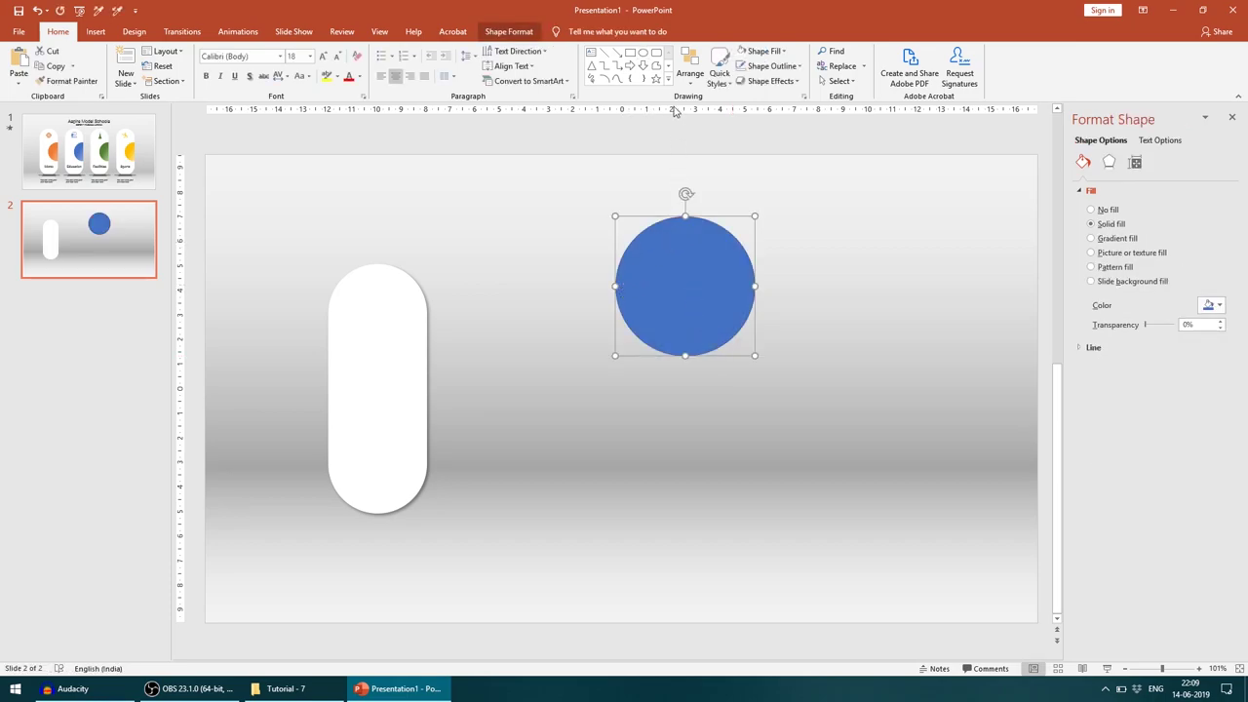
pyautogui.click(629, 53)
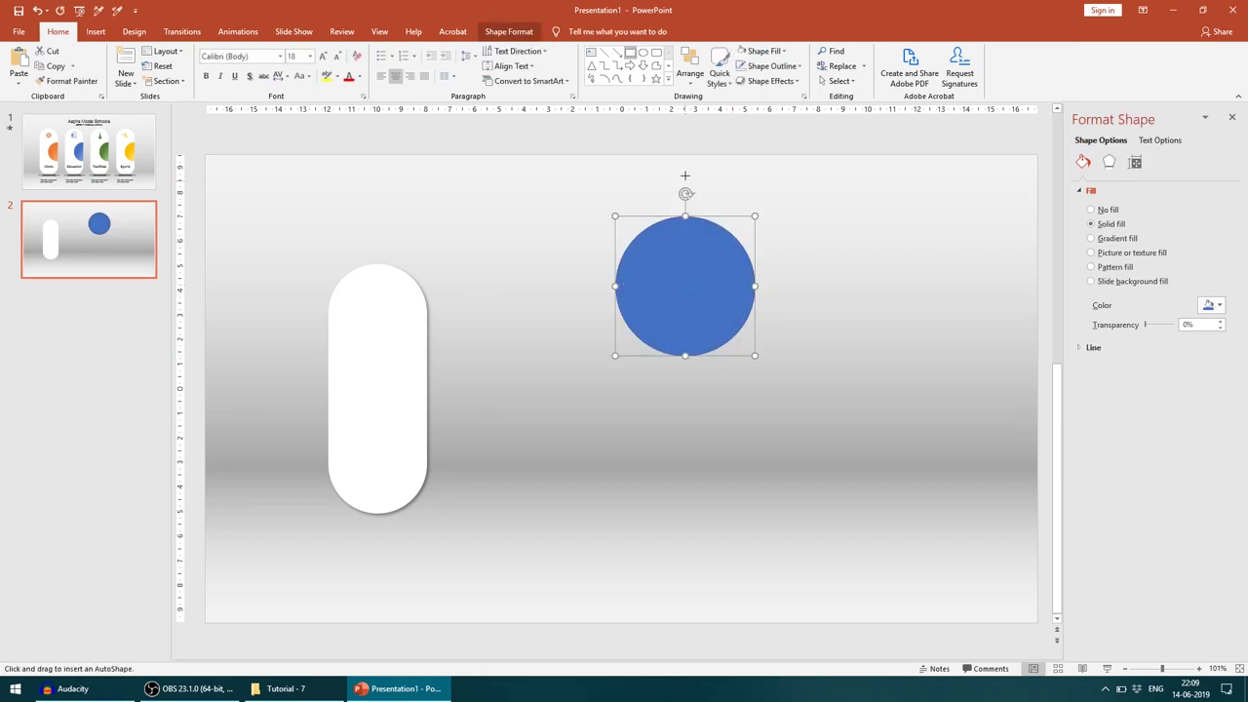
pyautogui.moveTo(684, 176)
pyautogui.mouseDown()
pyautogui.moveTo(777, 335)
pyautogui.moveTo(846, 409)
pyautogui.mouseUp()
pyautogui.moveTo(787, 370)
pyautogui.mouseDown()
pyautogui.moveTo(805, 377)
pyautogui.moveTo(789, 371)
pyautogui.mouseUp()
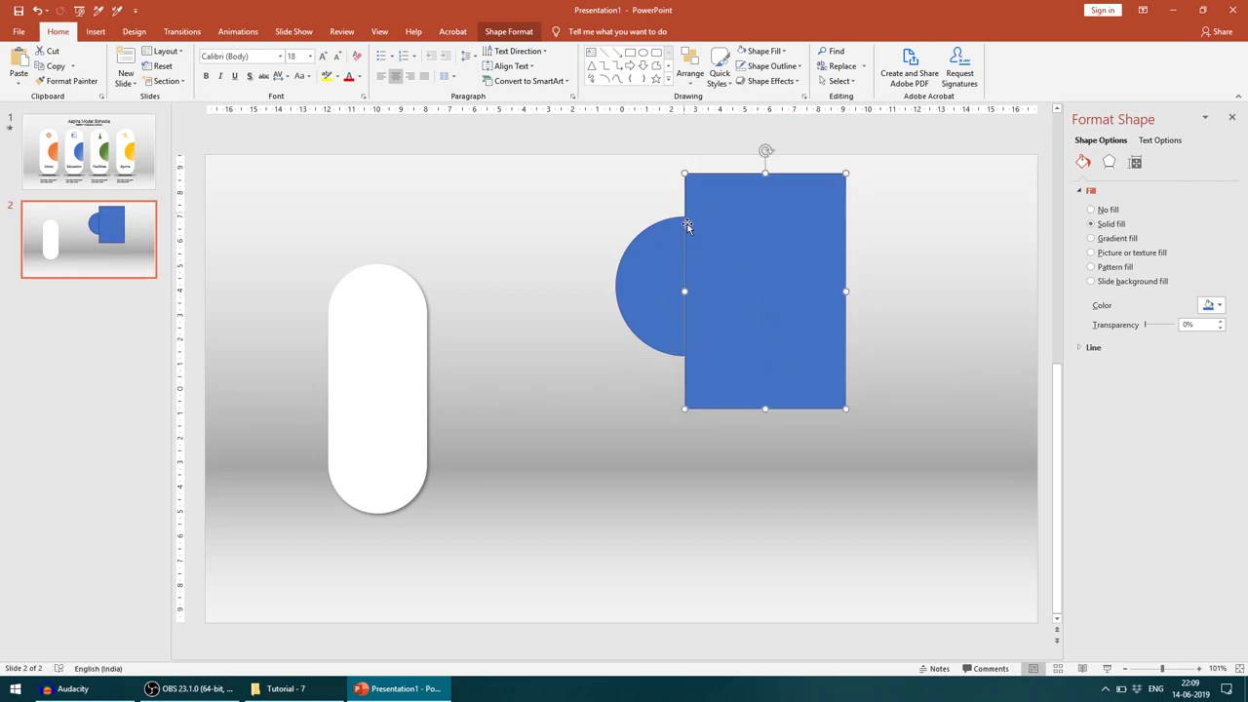
# Step: Subtract the tall rectangle from the circle with Merge Shapes, leaving a half-circle
pyautogui.click(658, 268)
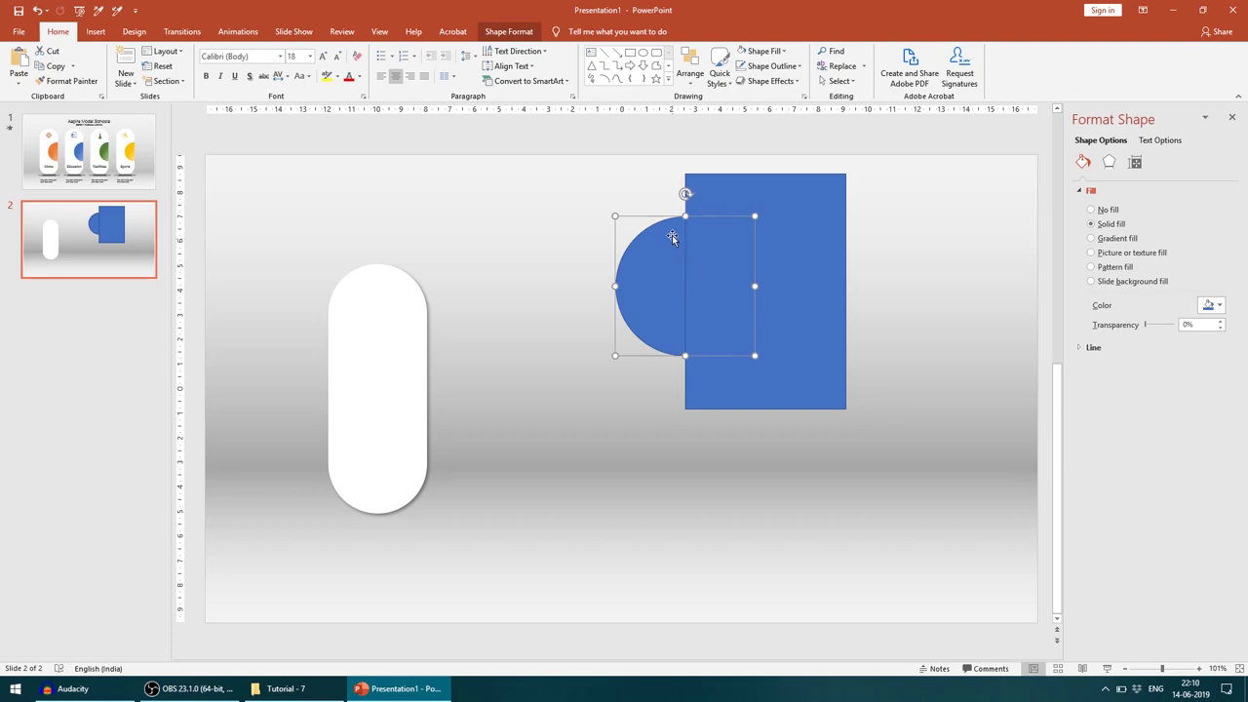
pyautogui.click(61, 161)
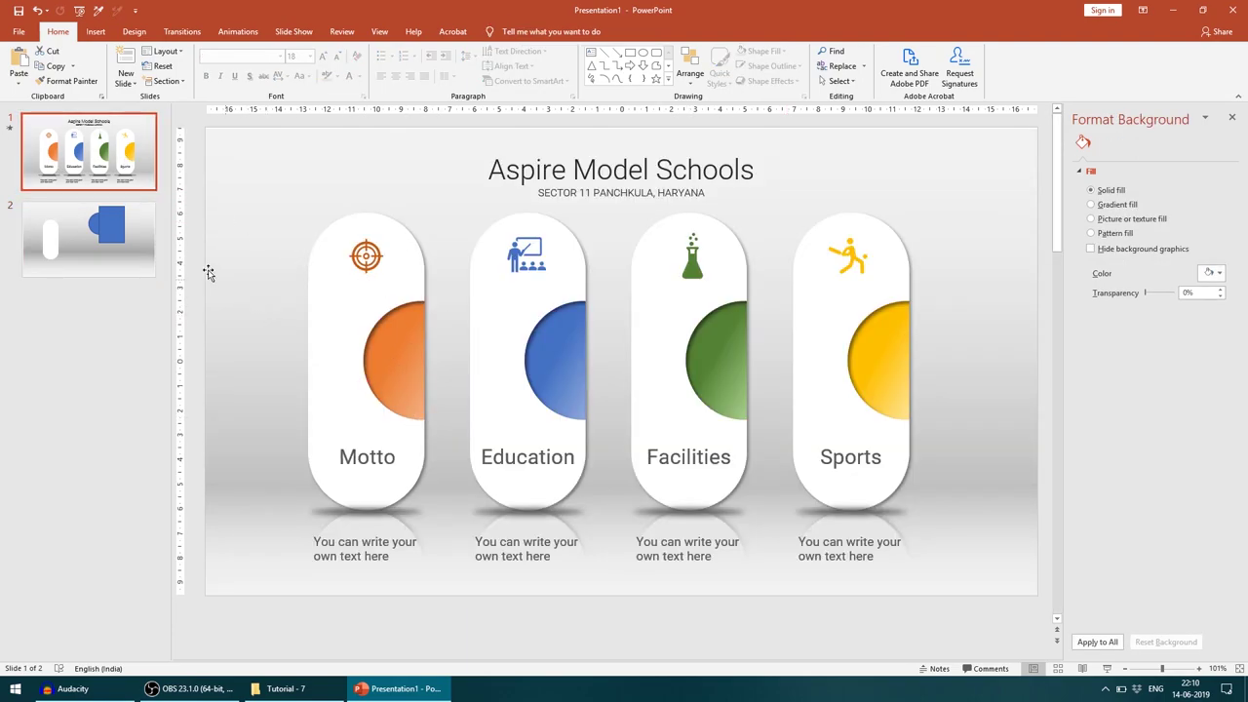
pyautogui.click(142, 250)
pyautogui.click(641, 280)
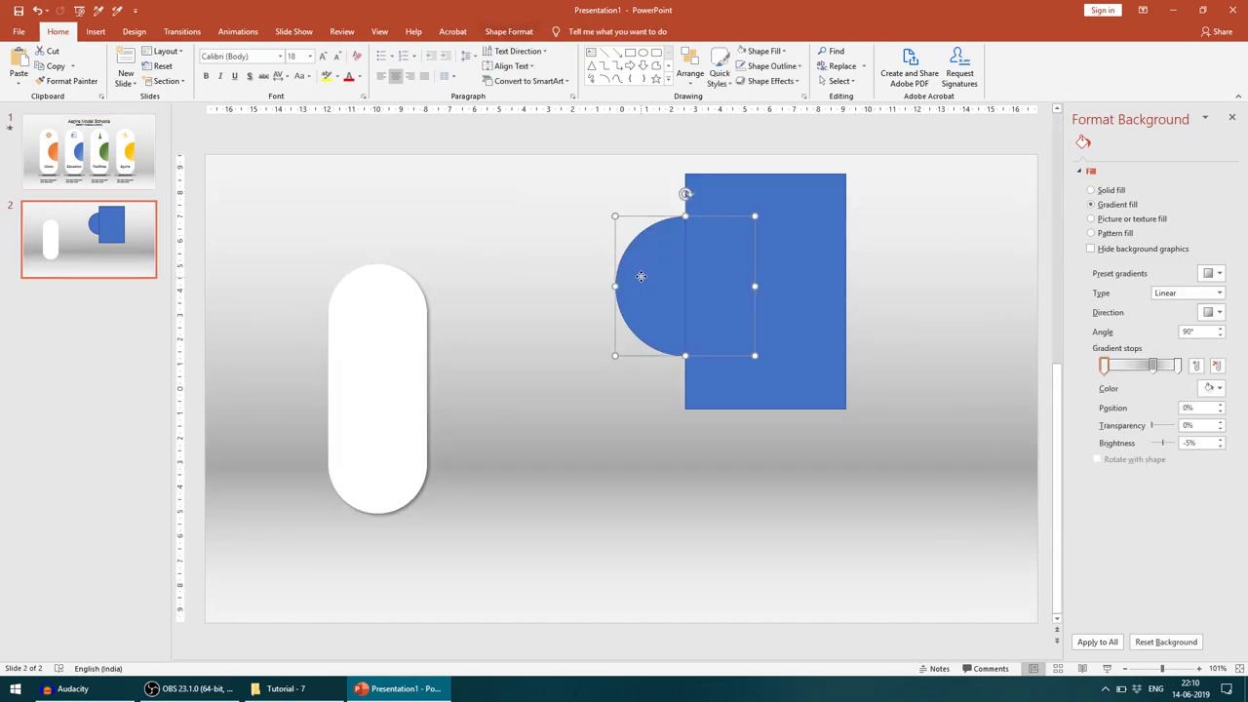
pyautogui.keyDown('shift'); pyautogui.click(824, 202); pyautogui.keyUp('shift')
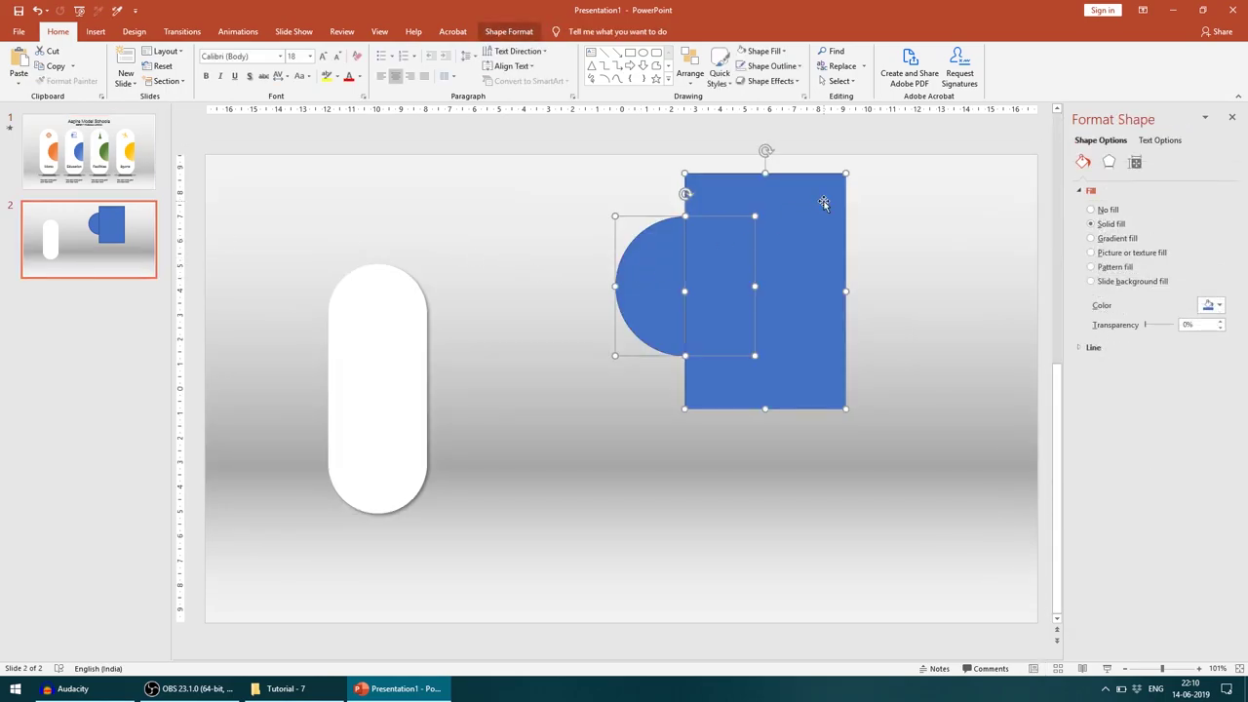
pyautogui.click(500, 32)
pyautogui.click(136, 81)
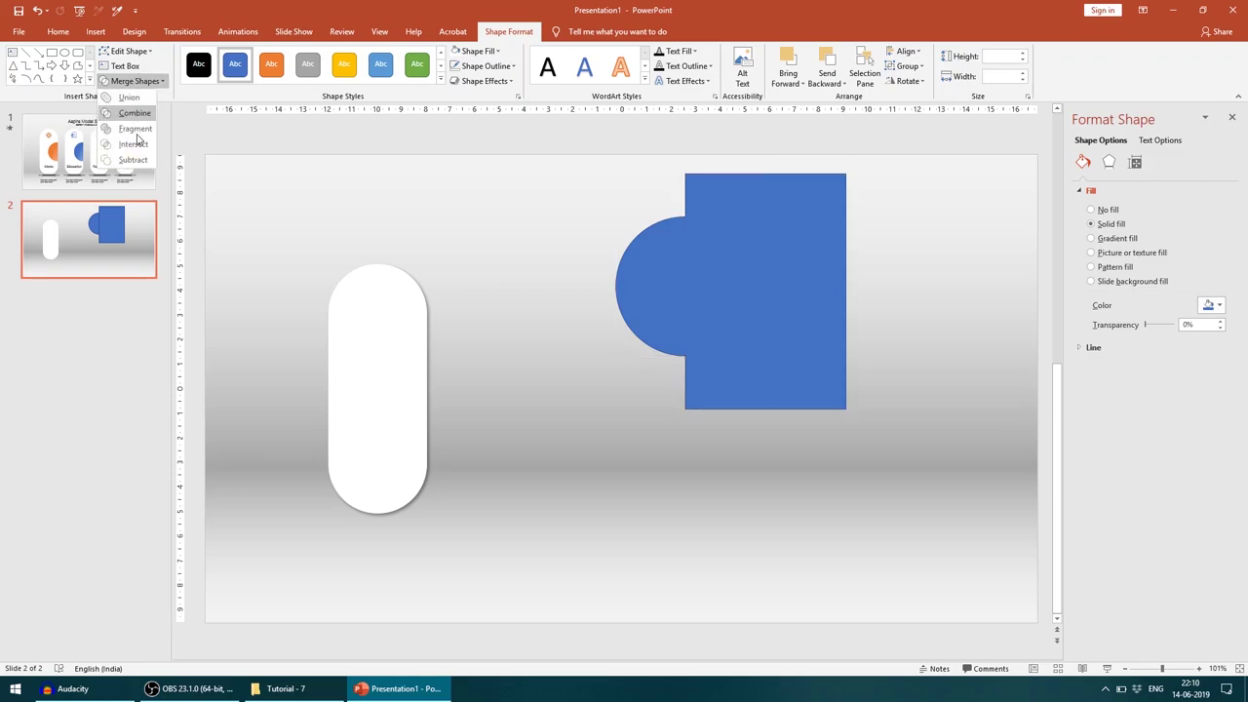
pyautogui.click(135, 160)
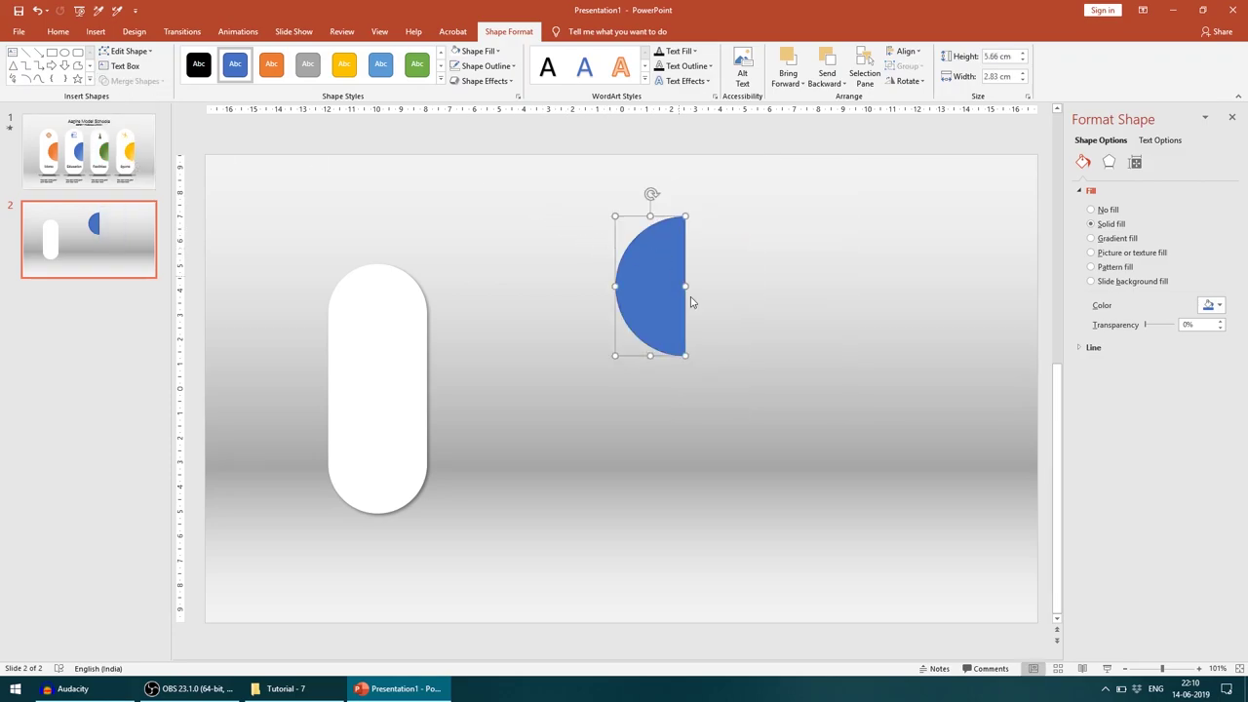
# Step: Fill the half-circle orange and remove its outline
pyautogui.click(478, 50)
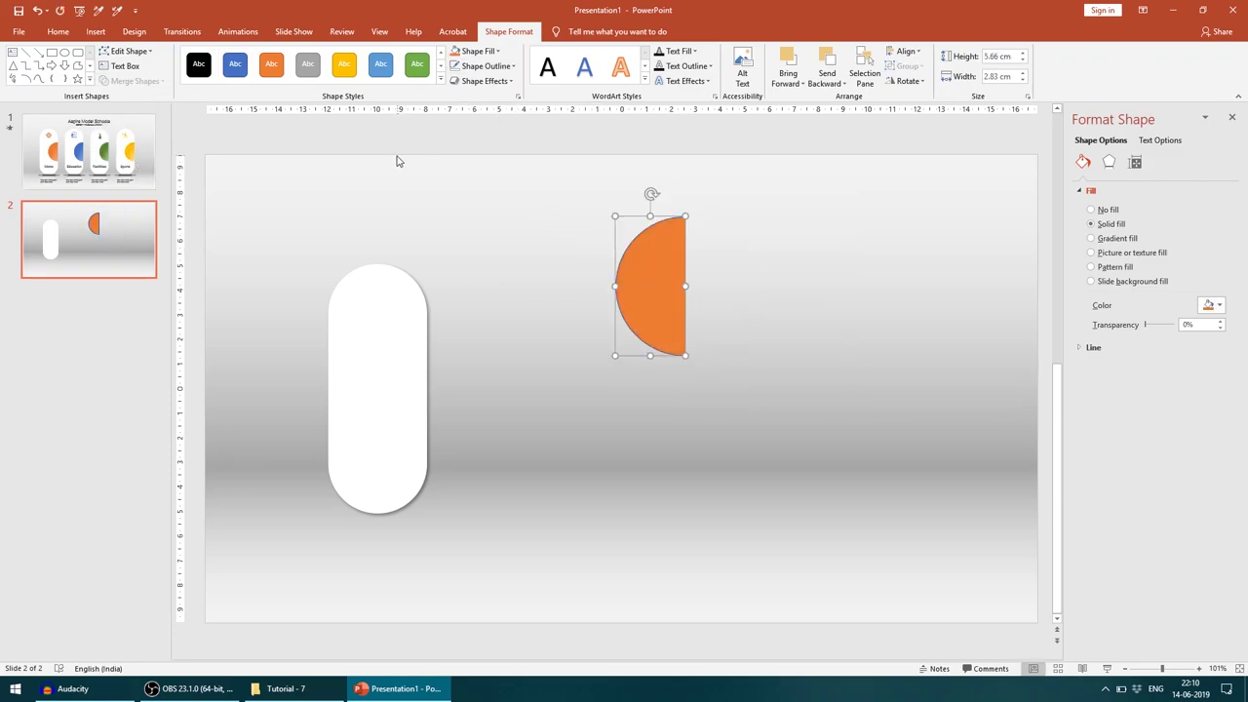
pyautogui.click(497, 50)
pyautogui.click(419, 161)
pyautogui.click(485, 68)
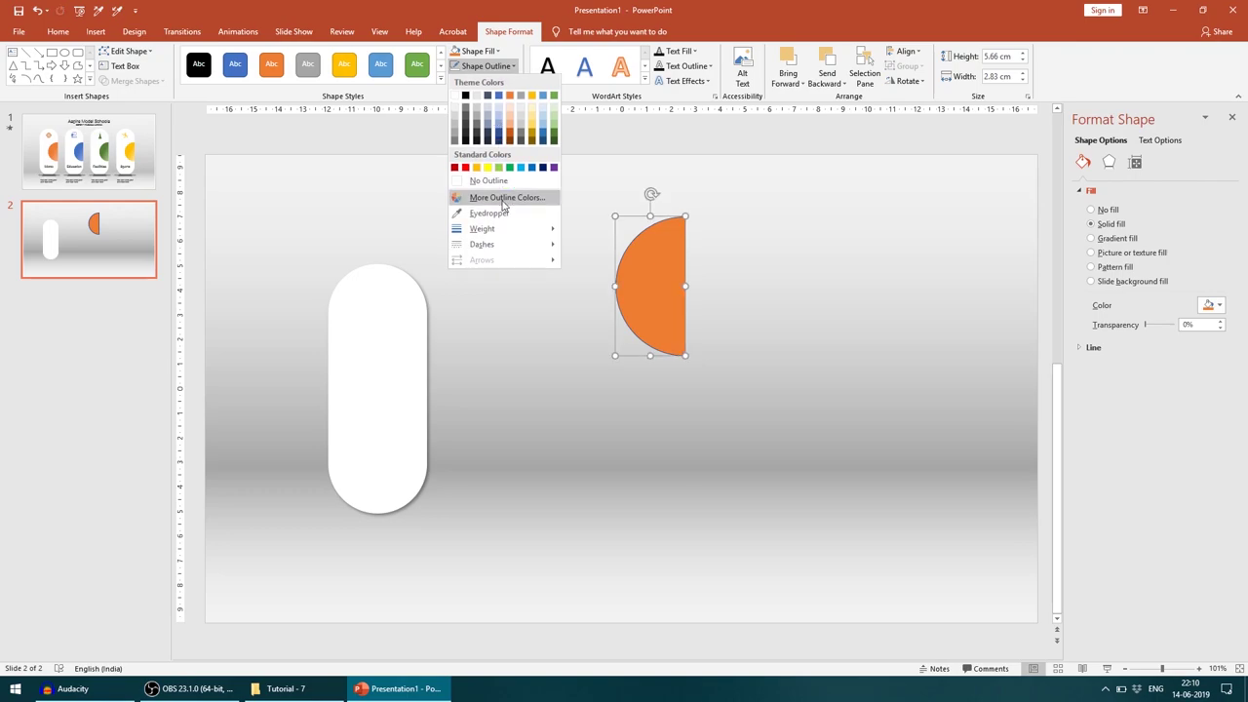
pyautogui.click(503, 182)
pyautogui.click(589, 305)
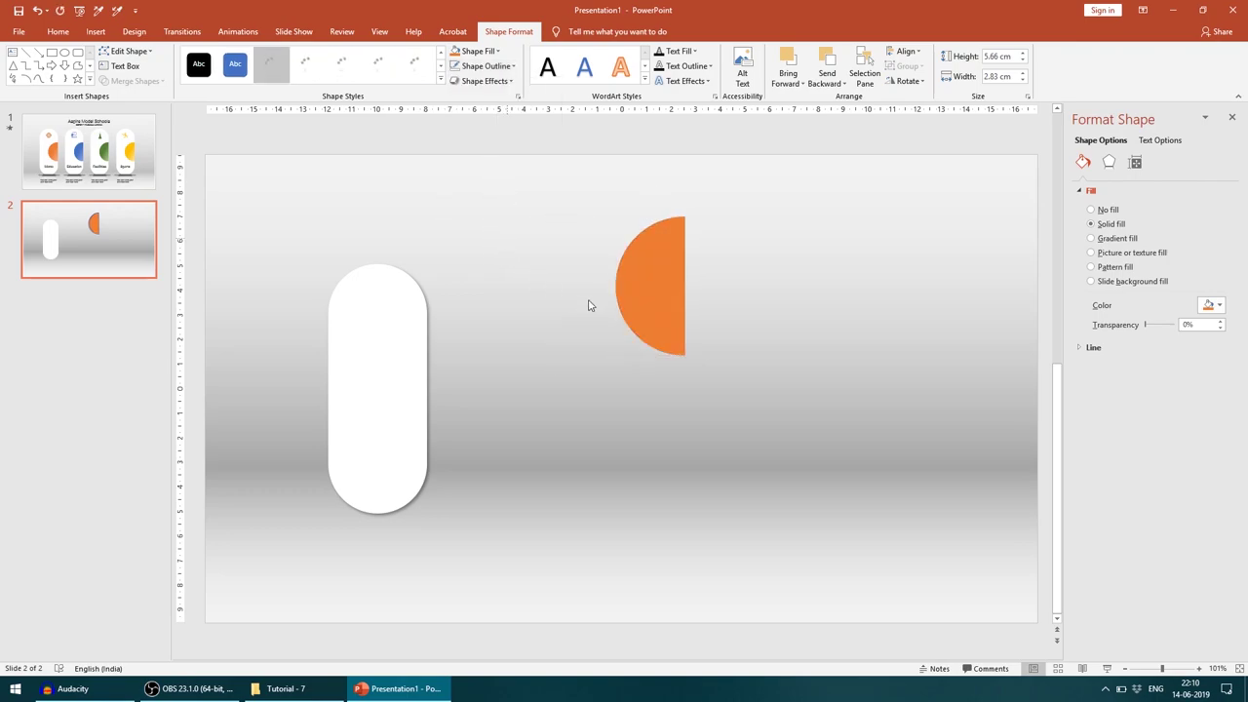
# Step: Move the half-circle onto the pill's right edge and shrink it around its centre
pyautogui.click(676, 296)
pyautogui.moveTo(661, 307); pyautogui.dragTo(409, 409)
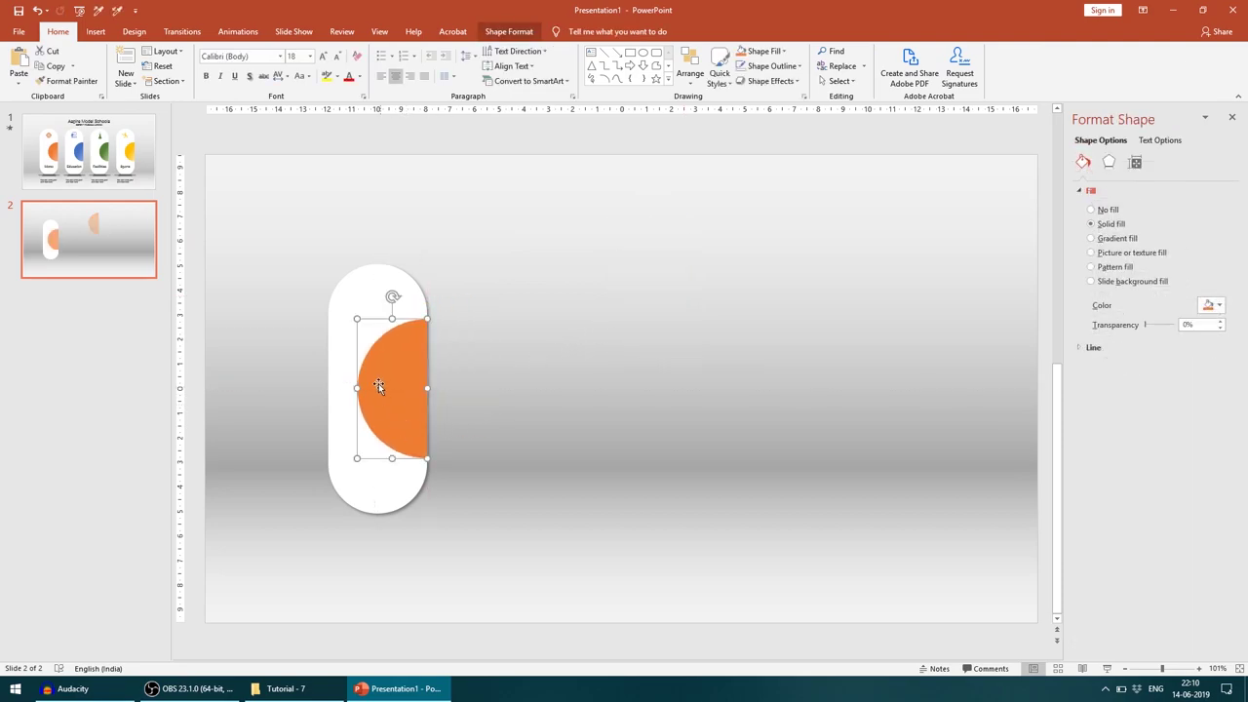
pyautogui.click(364, 458)
pyautogui.moveTo(361, 462); pyautogui.dragTo(382, 429)
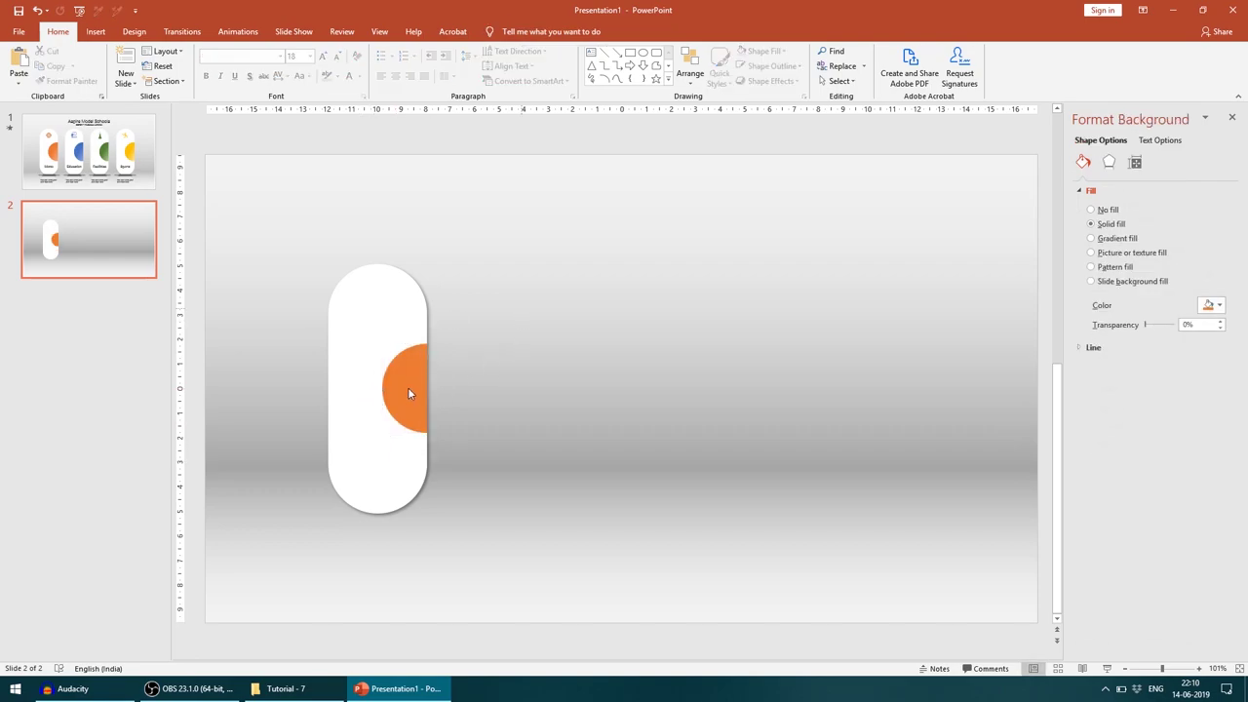
pyautogui.click(407, 393)
# Step: Give the orange half-circle an Inside Top Left shadow
pyautogui.click(56, 158)
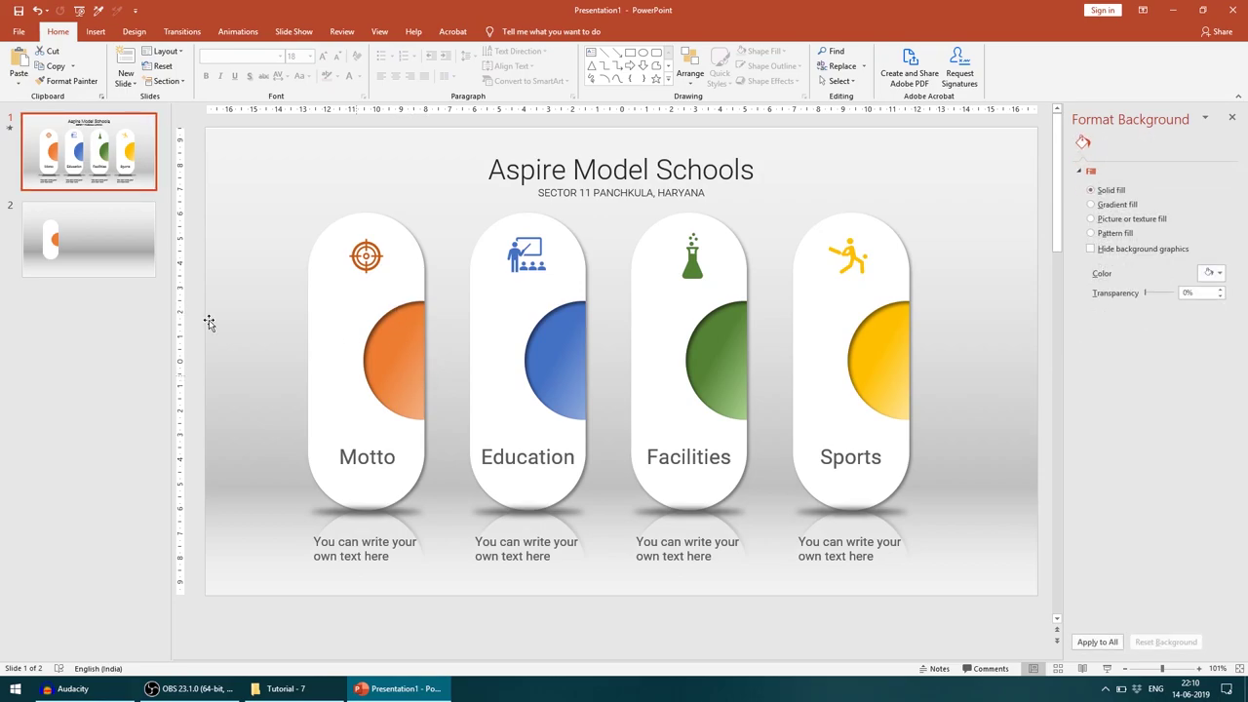
pyautogui.click(73, 235)
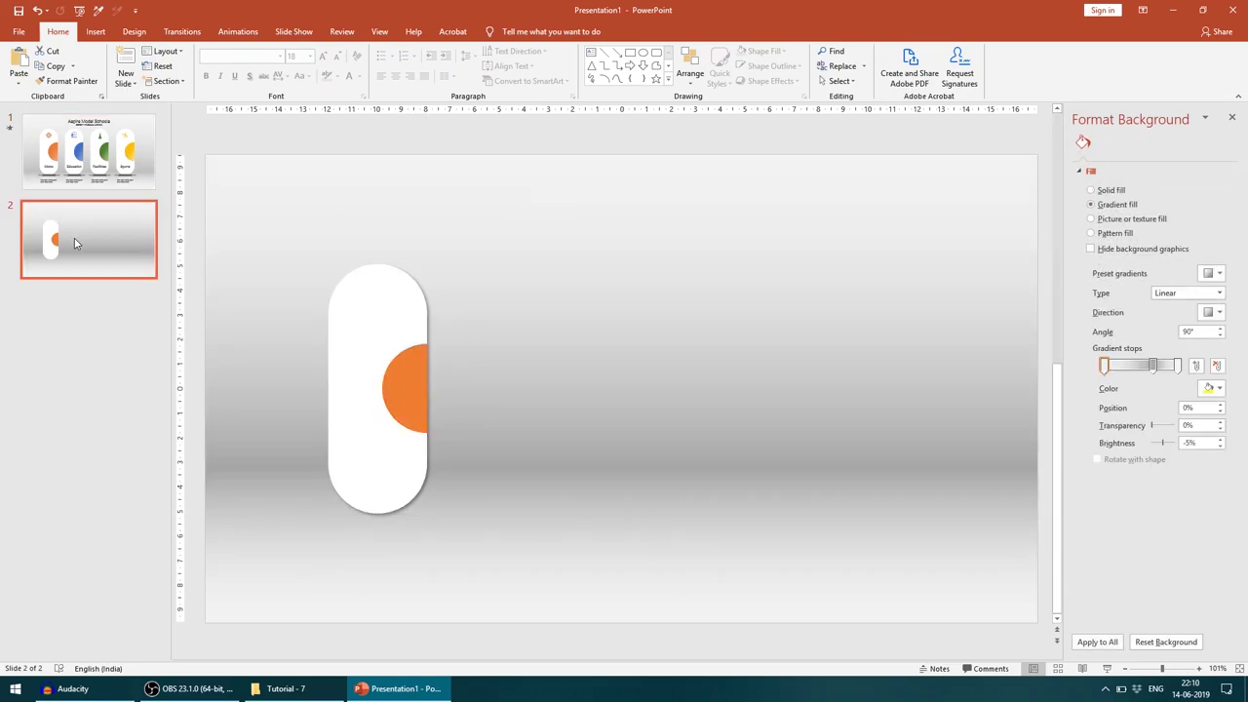
pyautogui.click(411, 383)
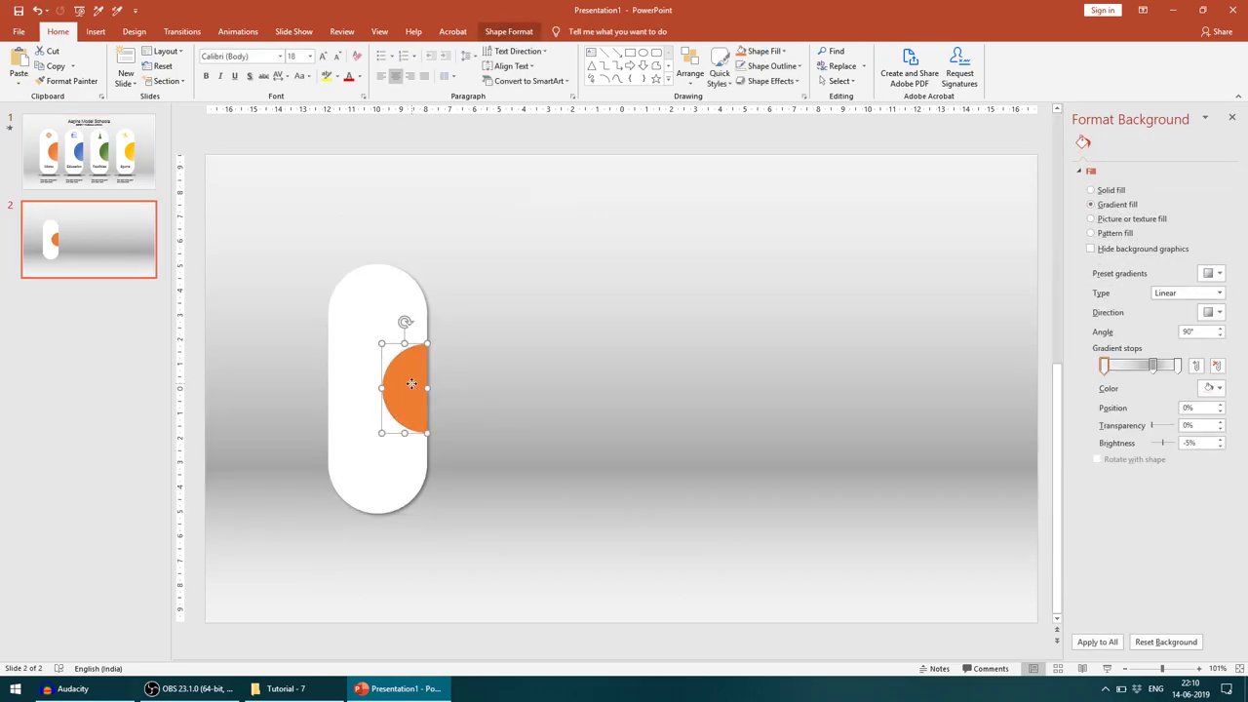
pyautogui.click(779, 83)
pyautogui.moveTo(791, 148)
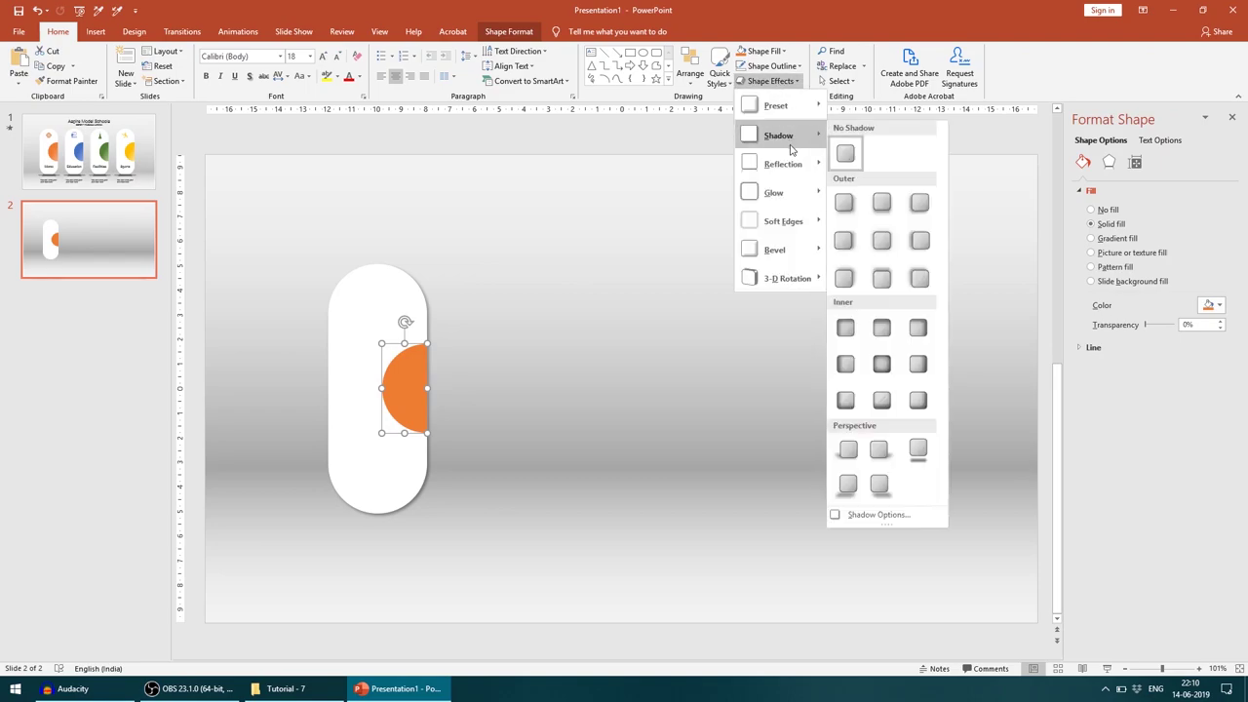
pyautogui.click(843, 331)
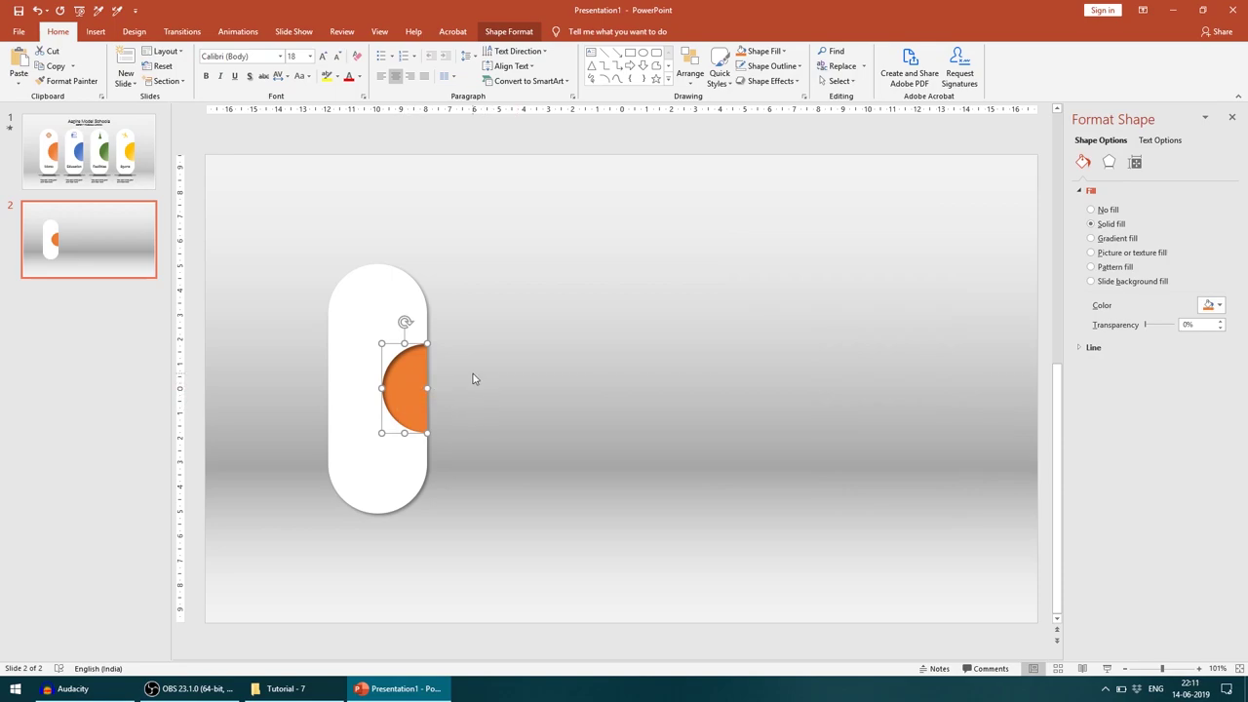
# Step: Copy the target icon from slide 1 onto the top of slide 2's pill
pyautogui.click(144, 183)
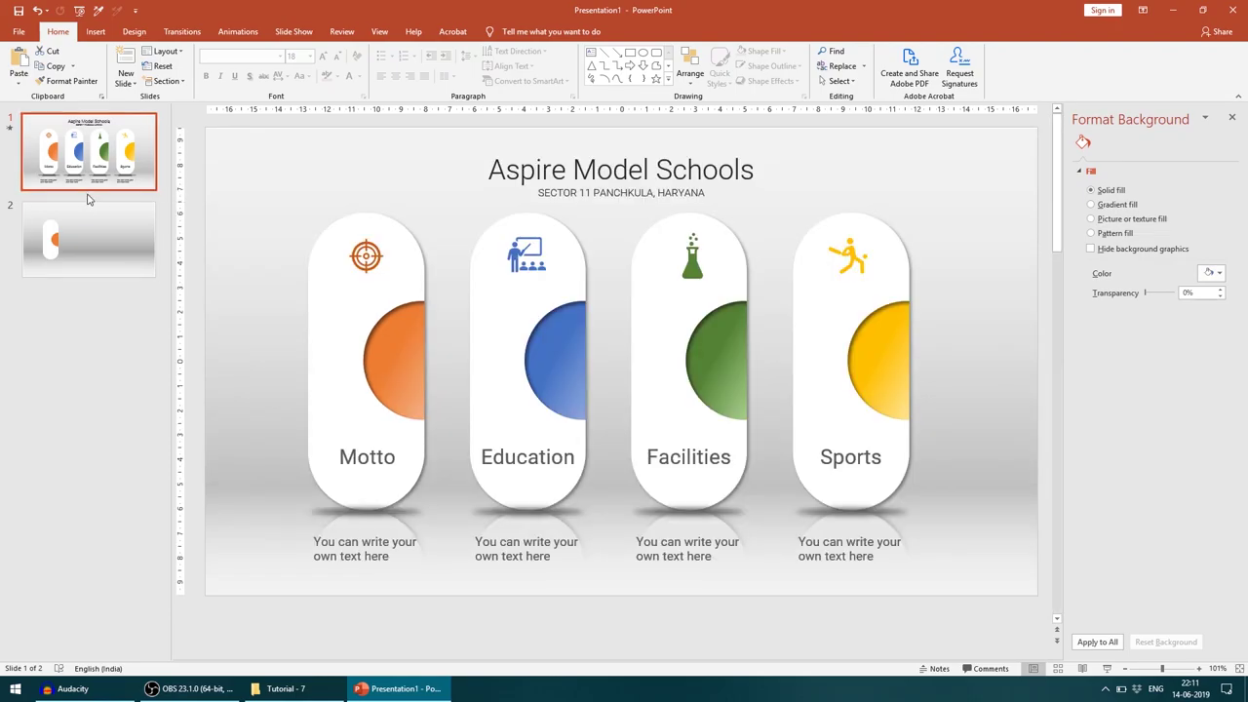
pyautogui.click(103, 259)
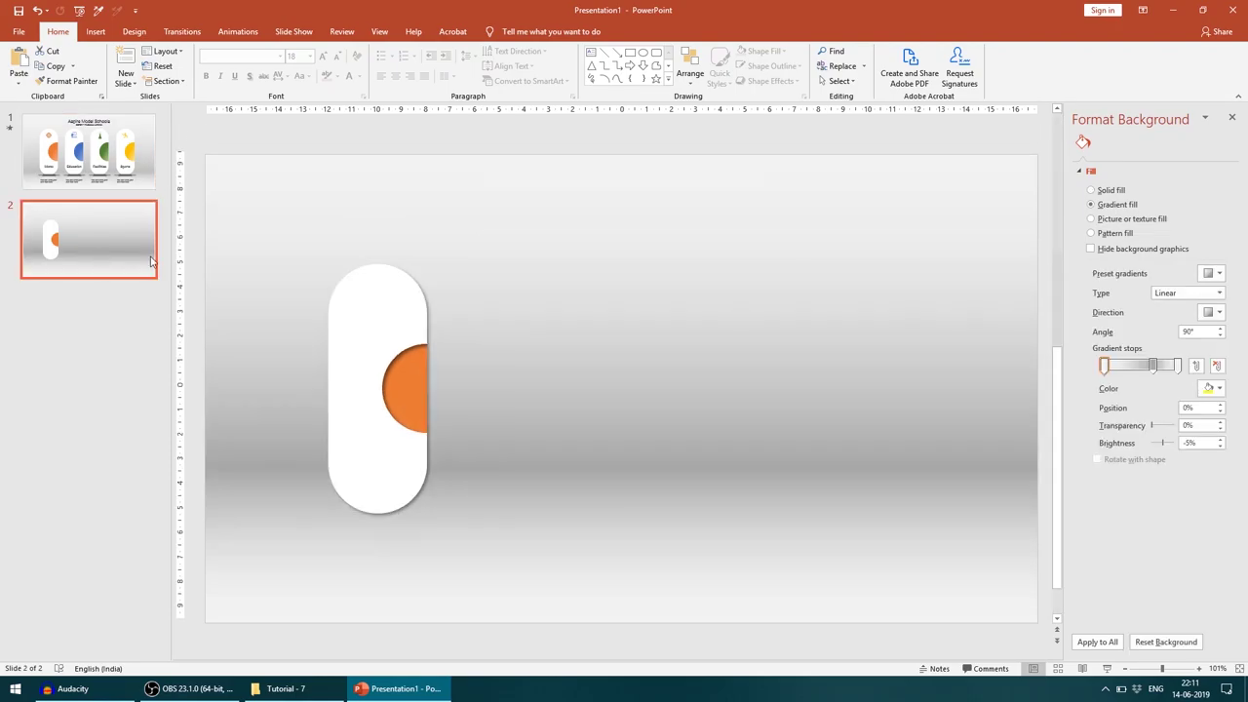
pyautogui.click(110, 160)
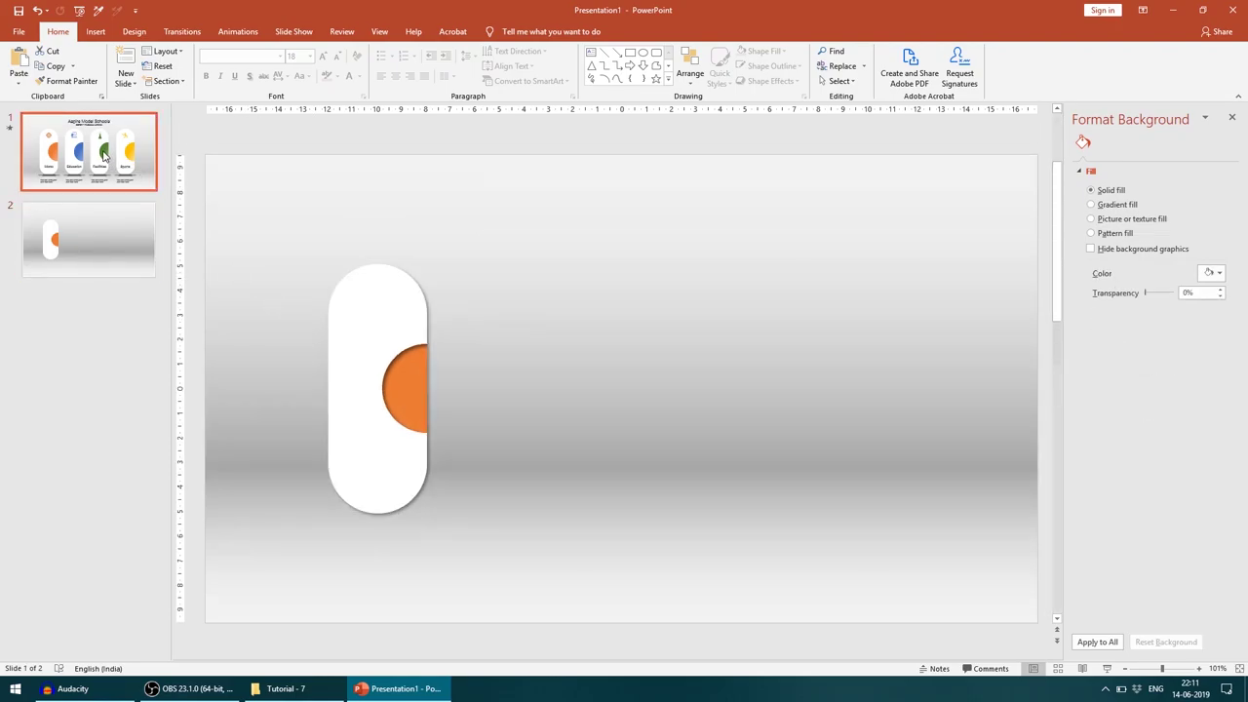
pyautogui.click(365, 259)
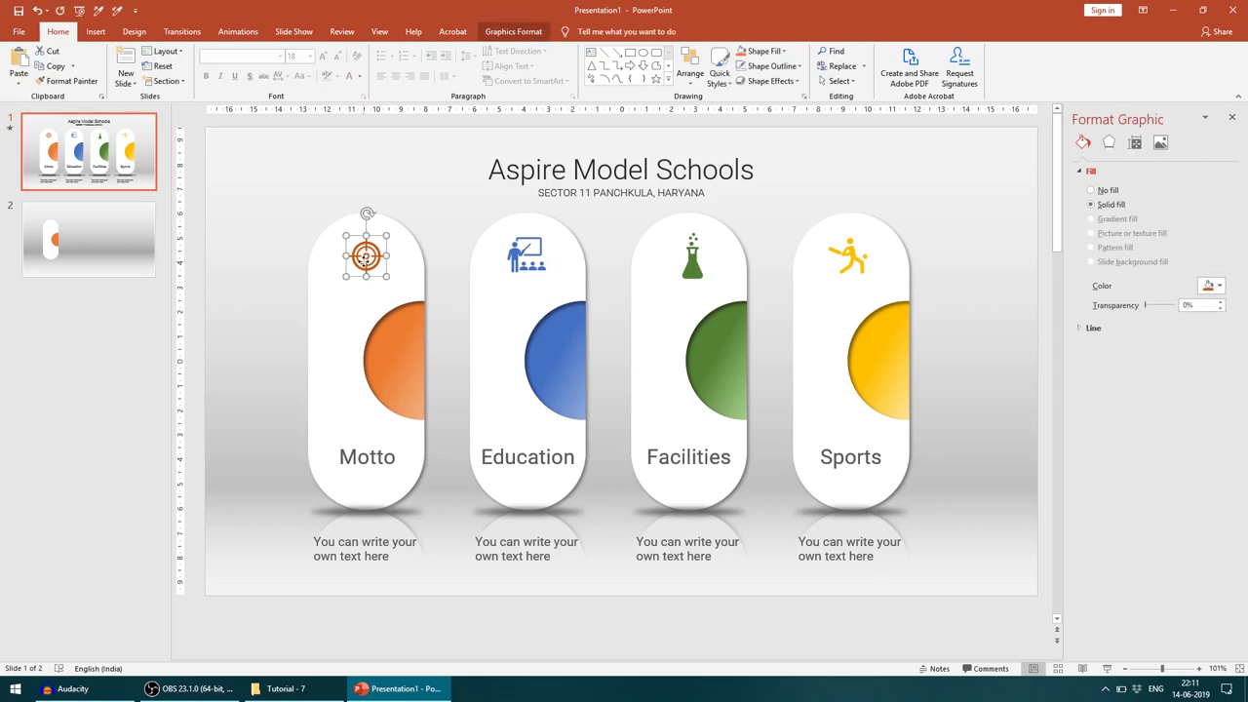
pyautogui.hotkey('ctrl', 'c')
pyautogui.click(87, 239)
pyautogui.hotkey('ctrl', 'v')
pyautogui.moveTo(366, 256); pyautogui.dragTo(362, 290)
pyautogui.press('pageup')
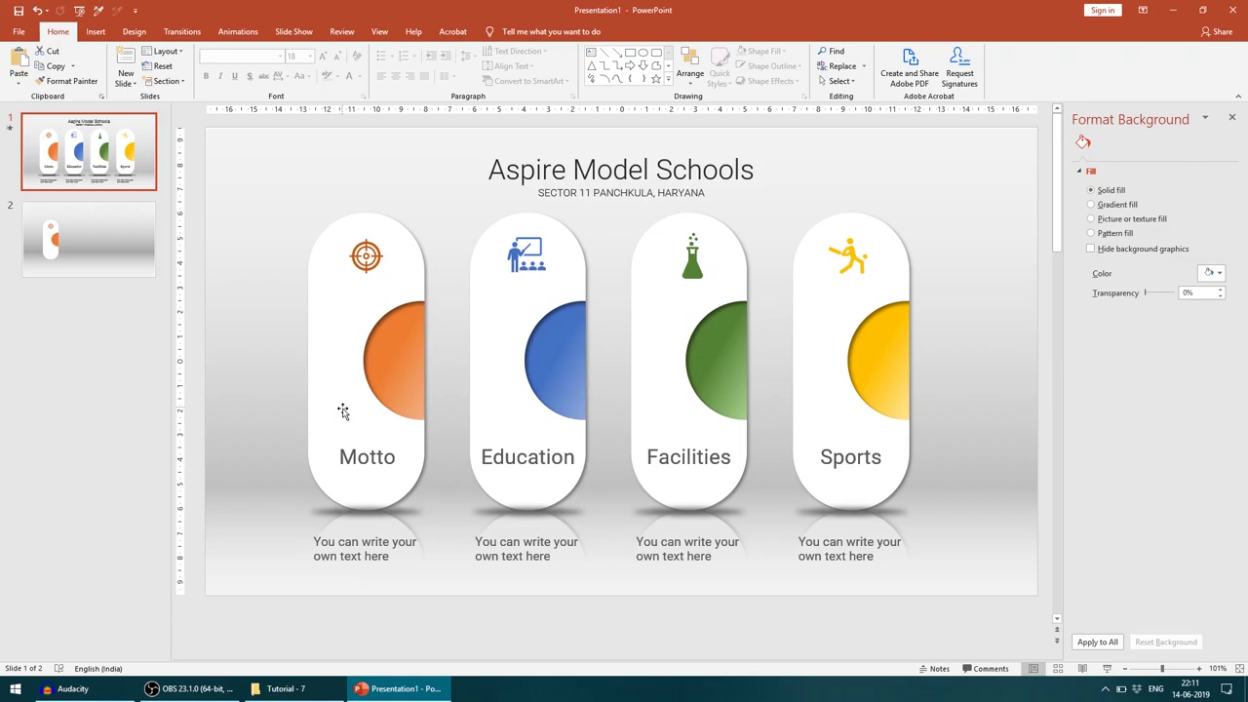
# Step: Paste the Motto label under the orange half-circle and reduce its font to 18
pyautogui.click(362, 455)
pyautogui.click(88, 239)
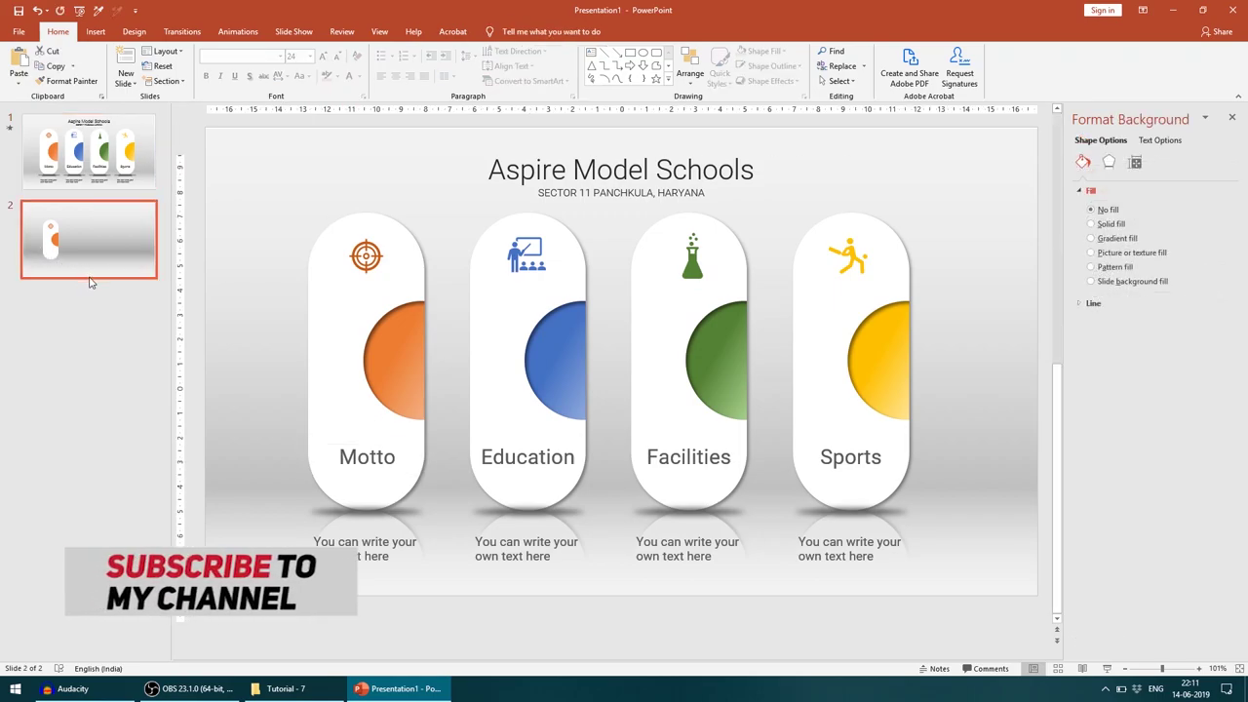
pyautogui.hotkey('ctrl', 'v')
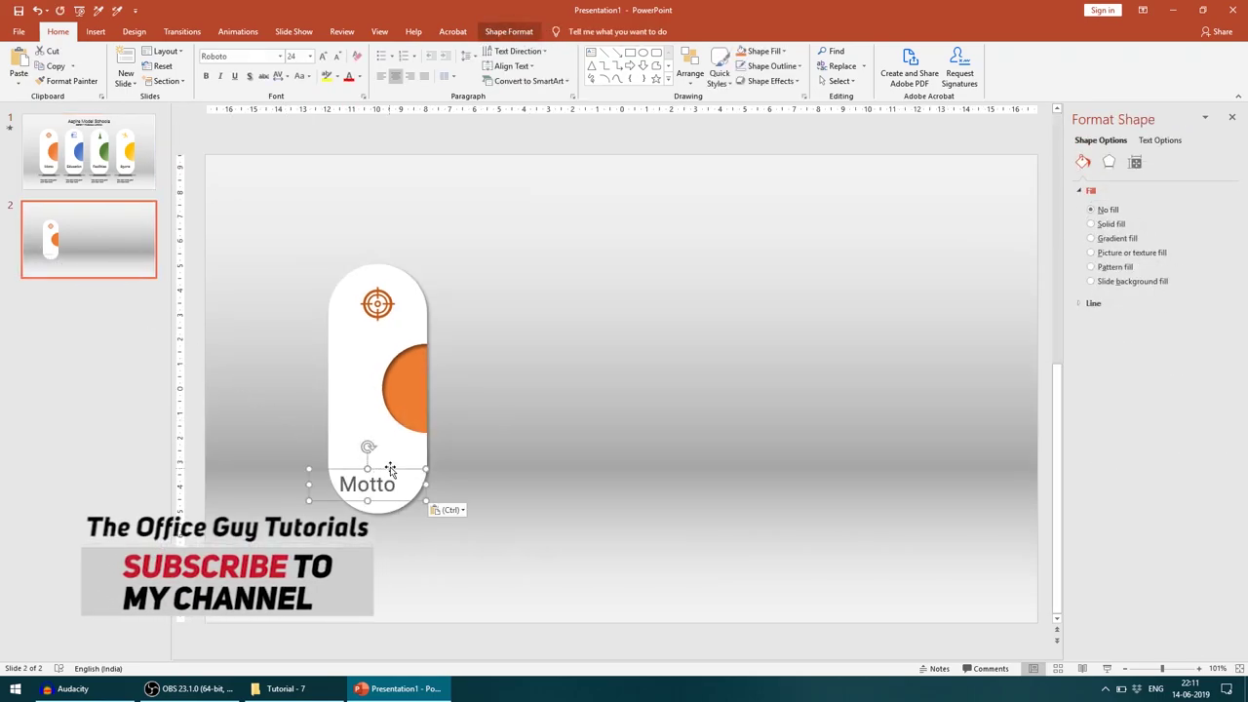
pyautogui.moveTo(390, 472); pyautogui.dragTo(400, 453)
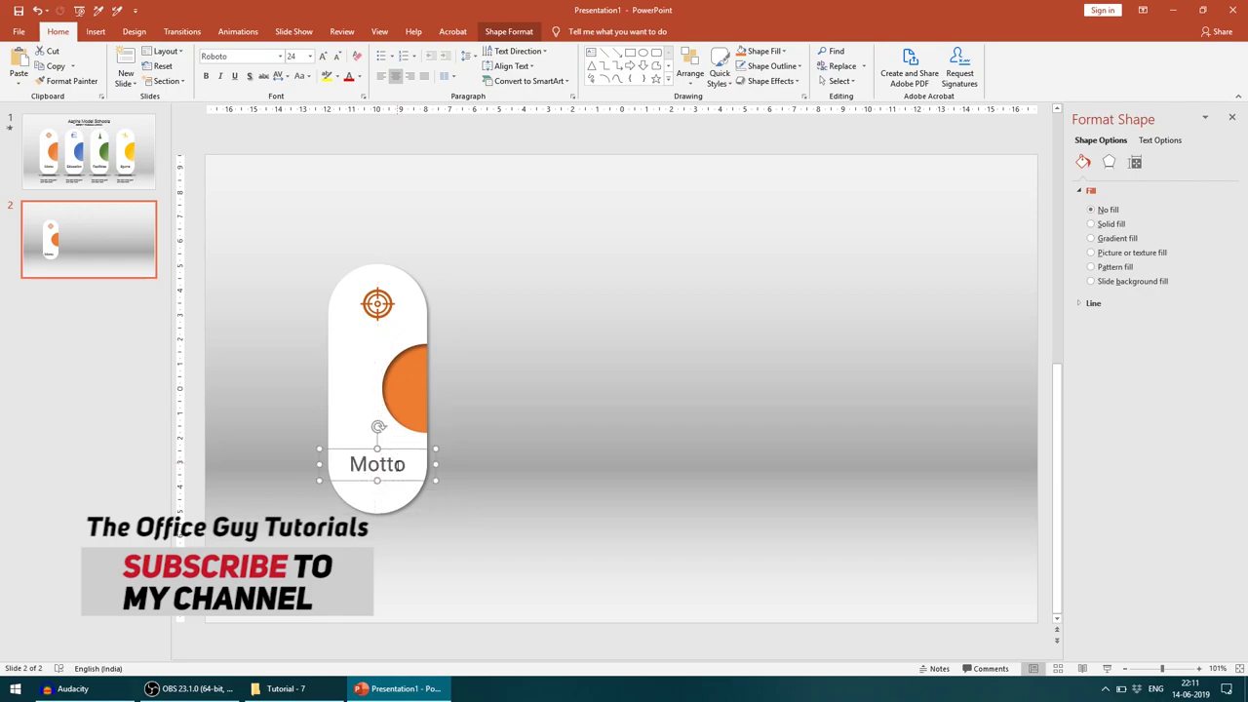
pyautogui.click(395, 464)
pyautogui.doubleClick(394, 464)
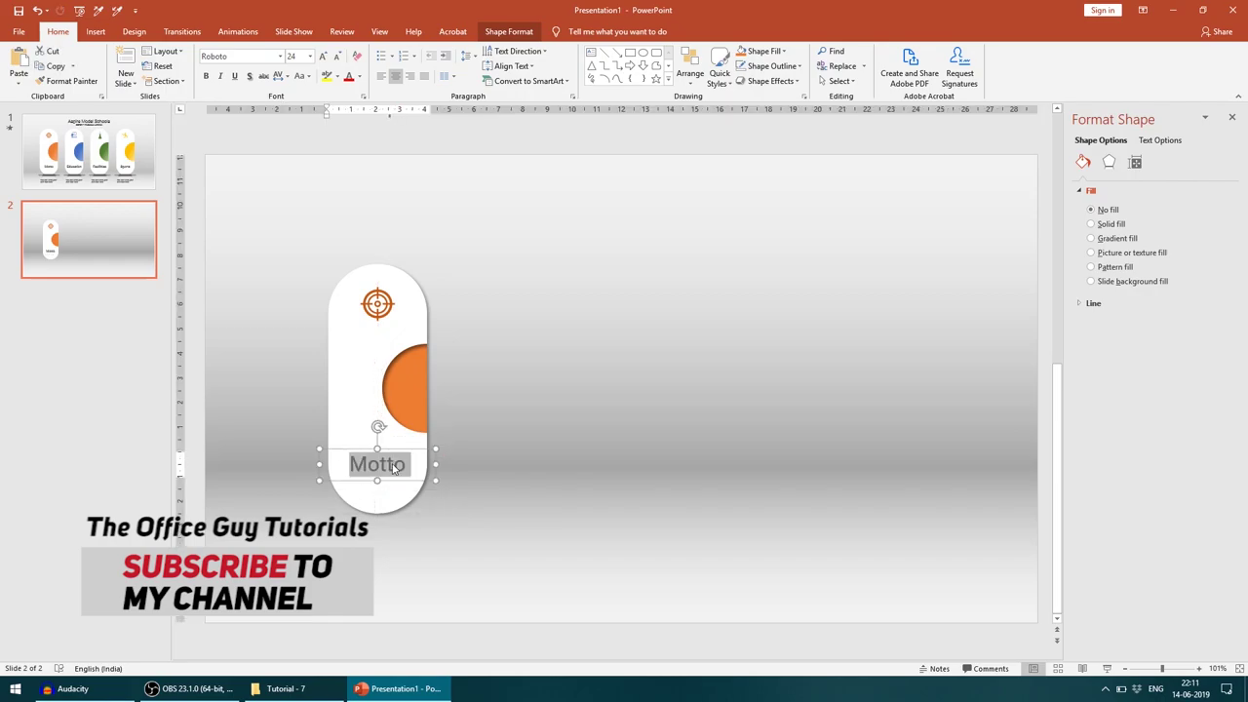
pyautogui.click(337, 58)
pyautogui.click(337, 57)
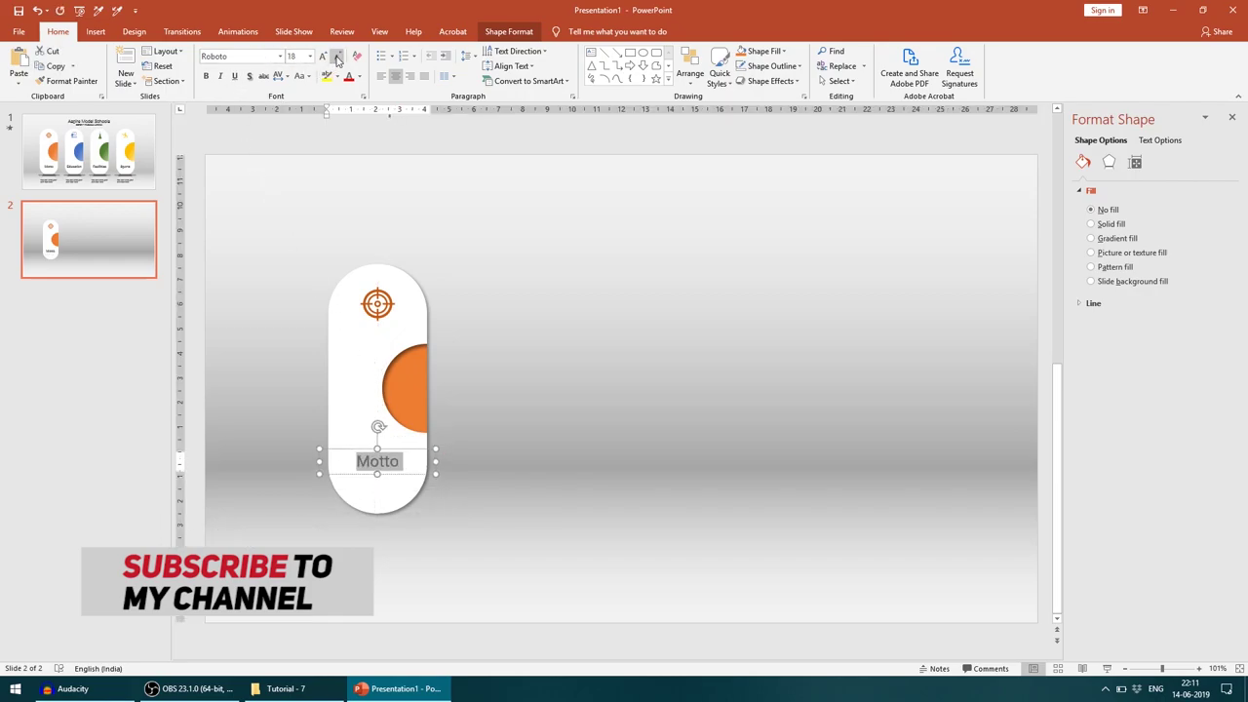
pyautogui.click(208, 322)
# Step: Copy the 'You can write your own text here' caption below the Motto pill
pyautogui.click(75, 125)
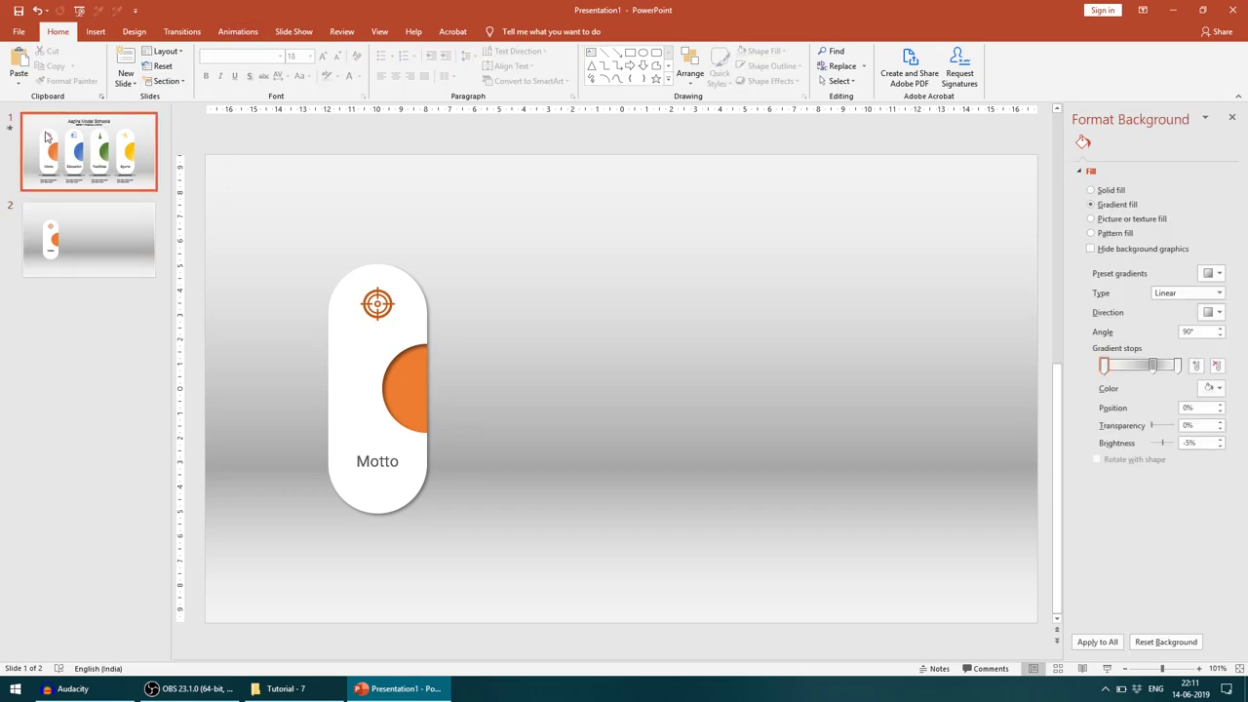
pyautogui.click(337, 553)
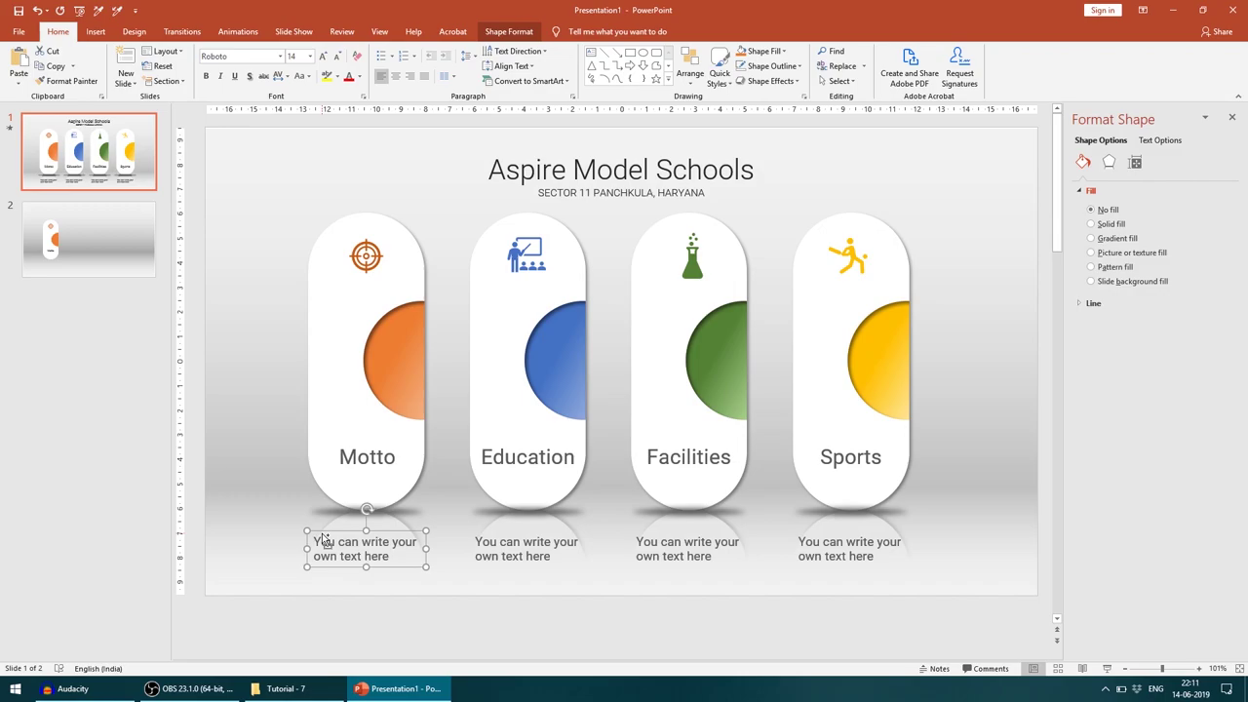
pyautogui.click(80, 243)
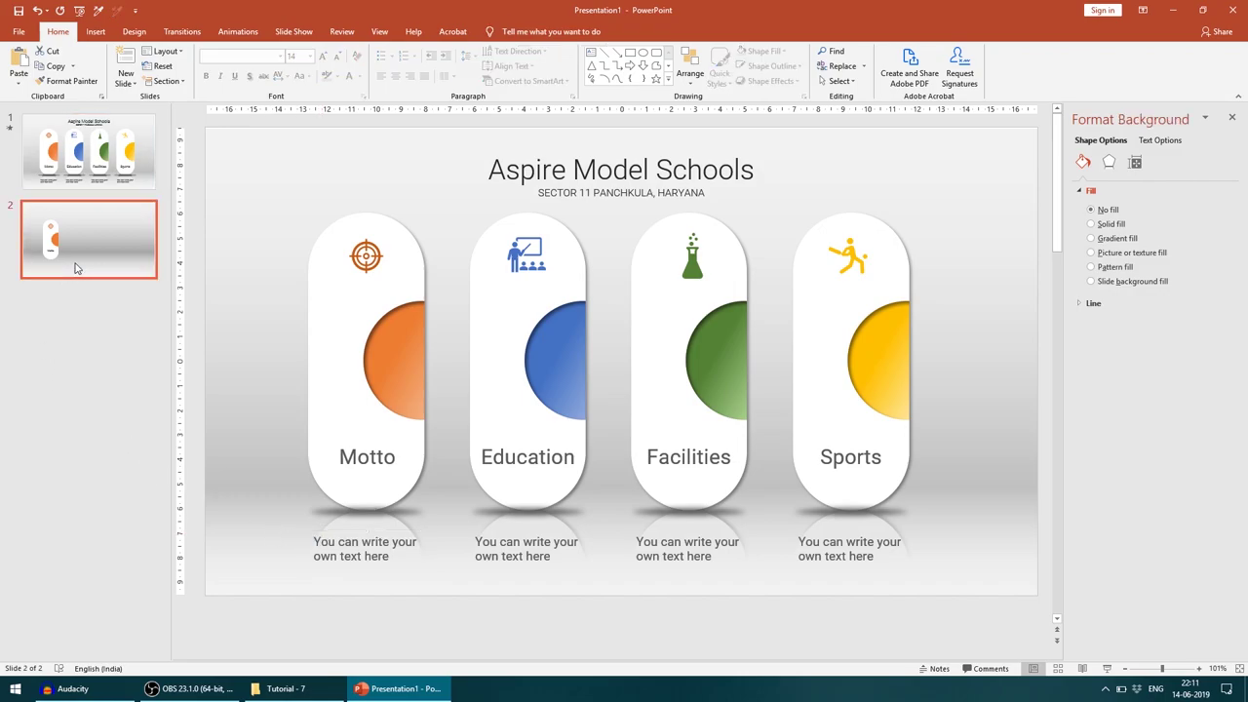
pyautogui.hotkey('ctrl', 'v')
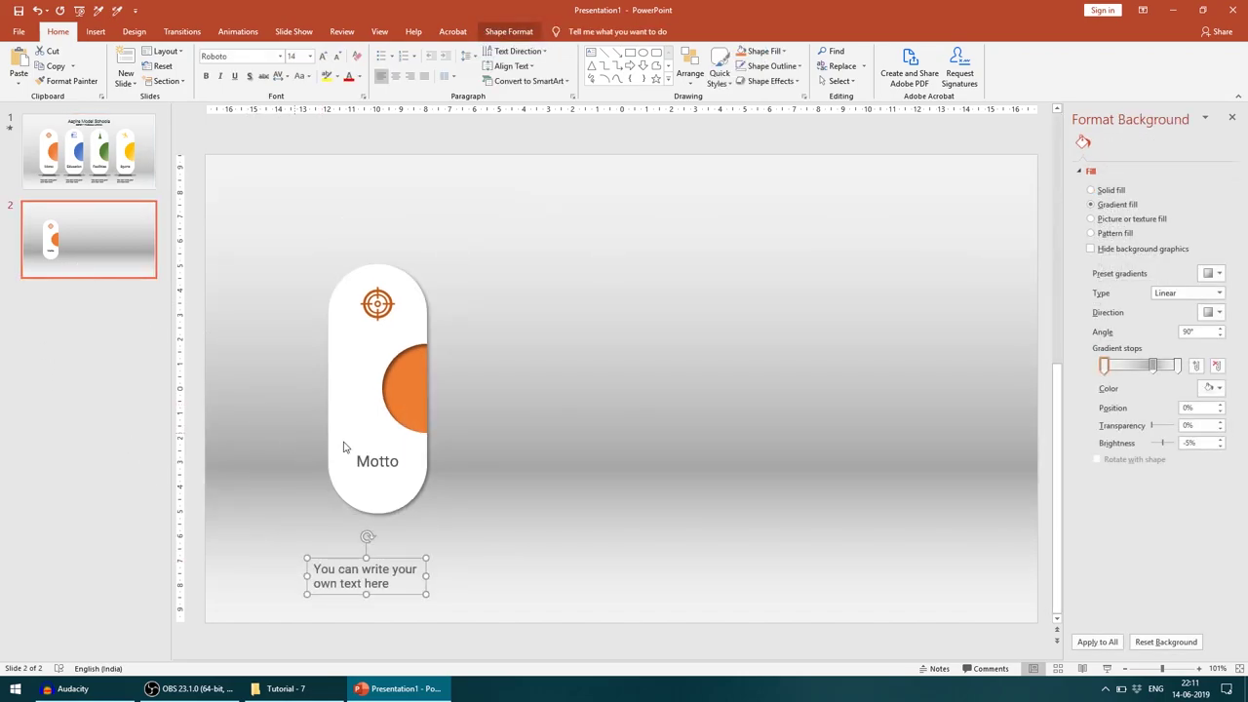
pyautogui.moveTo(412, 553)
pyautogui.mouseDown()
pyautogui.moveTo(426, 531)
pyautogui.moveTo(425, 542)
pyautogui.mouseUp()
pyautogui.click(475, 519)
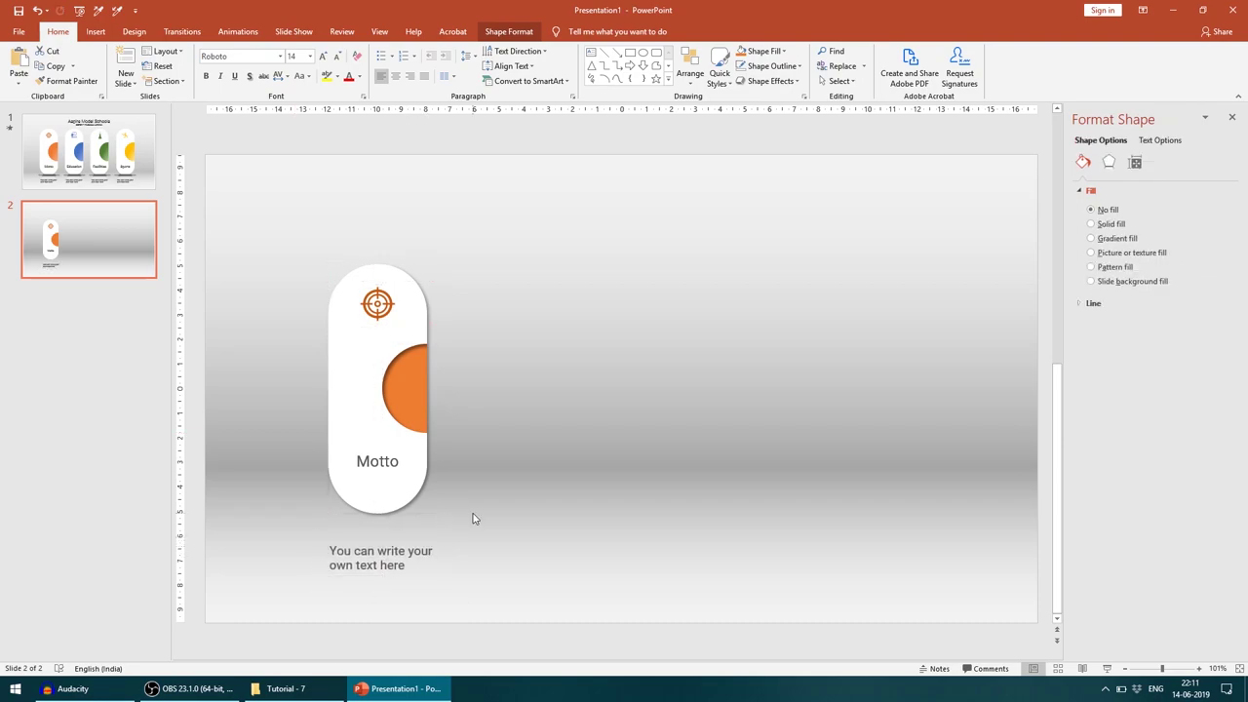
pyautogui.click(62, 174)
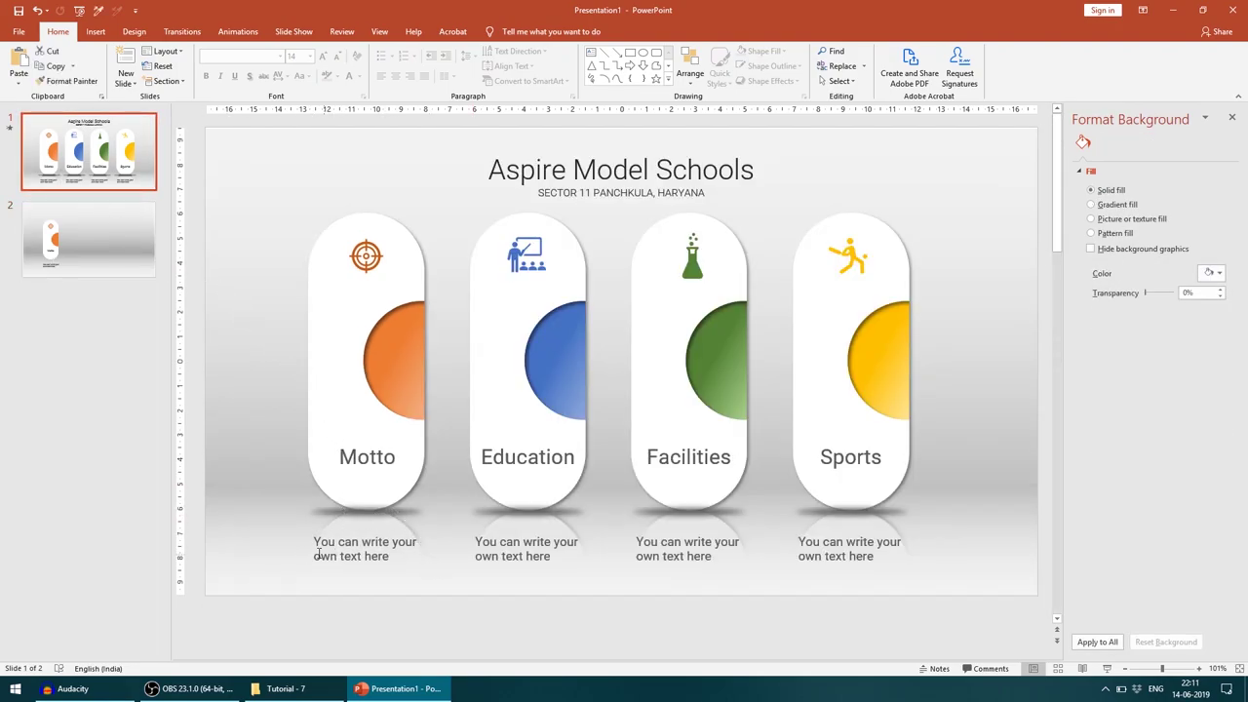
# Step: Apply the first reflection variation to the Motto pill on slide 2
pyautogui.click(411, 511)
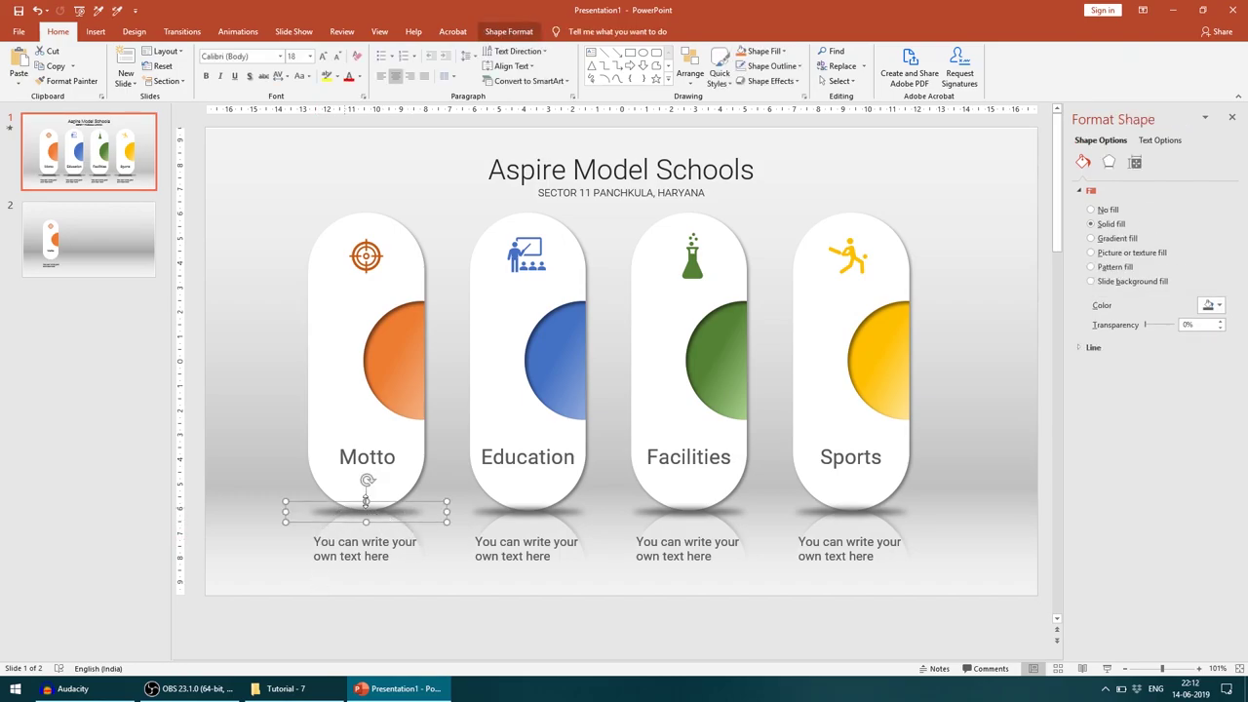
pyautogui.click(117, 252)
pyautogui.click(340, 350)
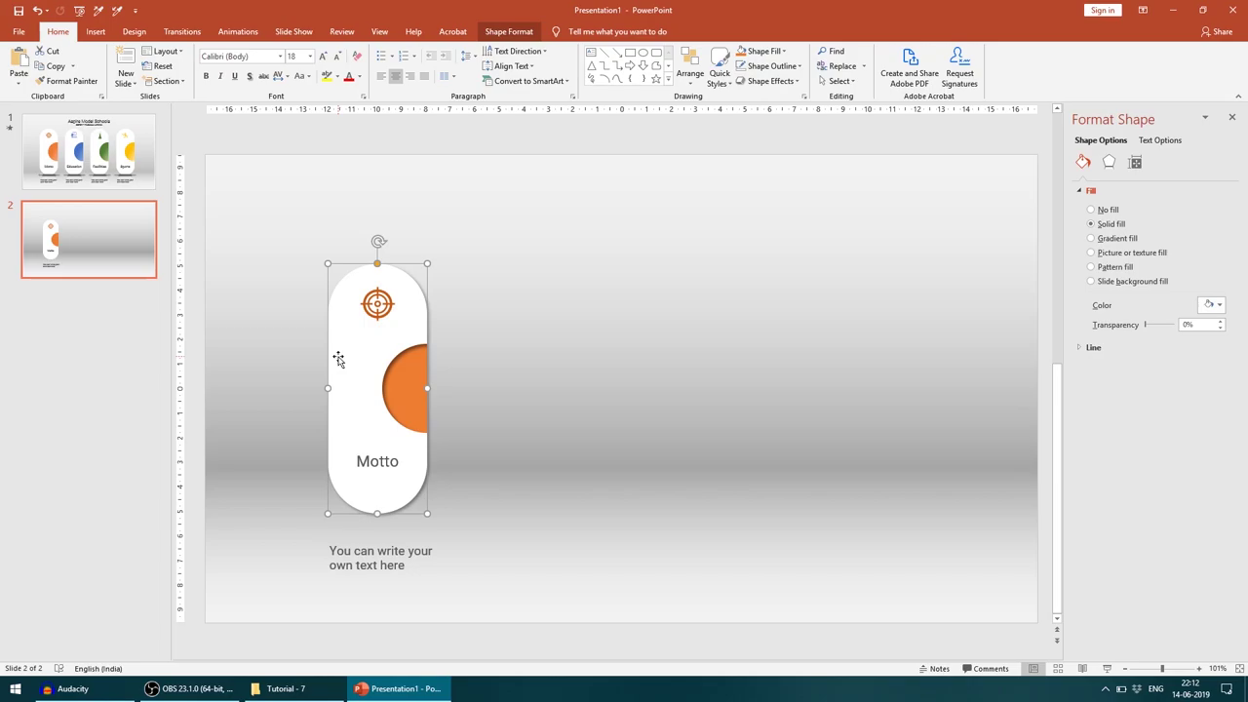
pyautogui.click(775, 80)
pyautogui.moveTo(795, 166)
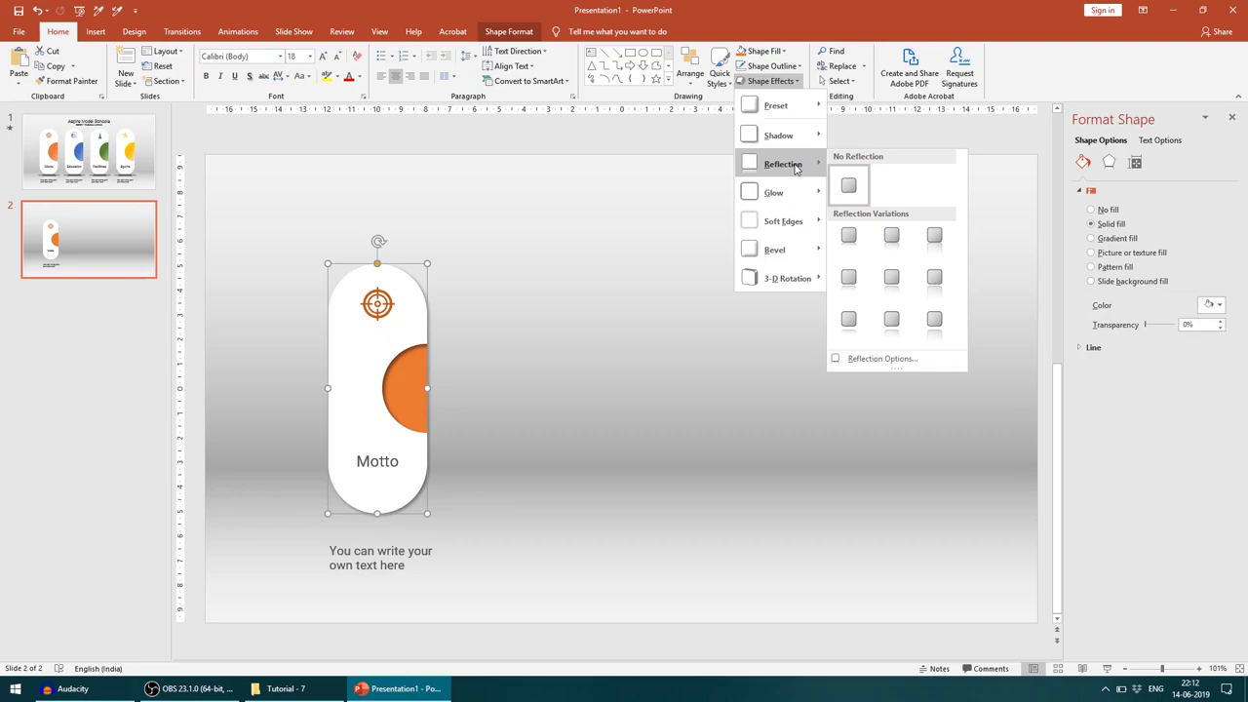
pyautogui.click(849, 240)
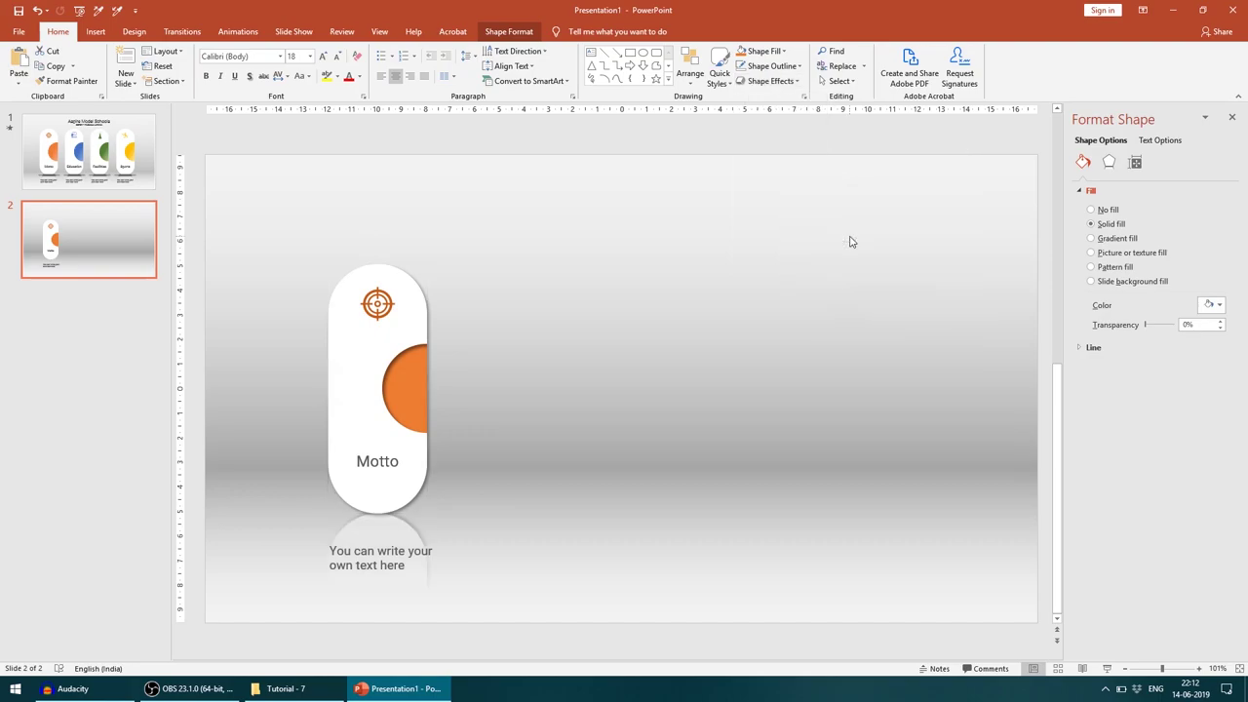
pyautogui.scroll(-1, 849, 241)
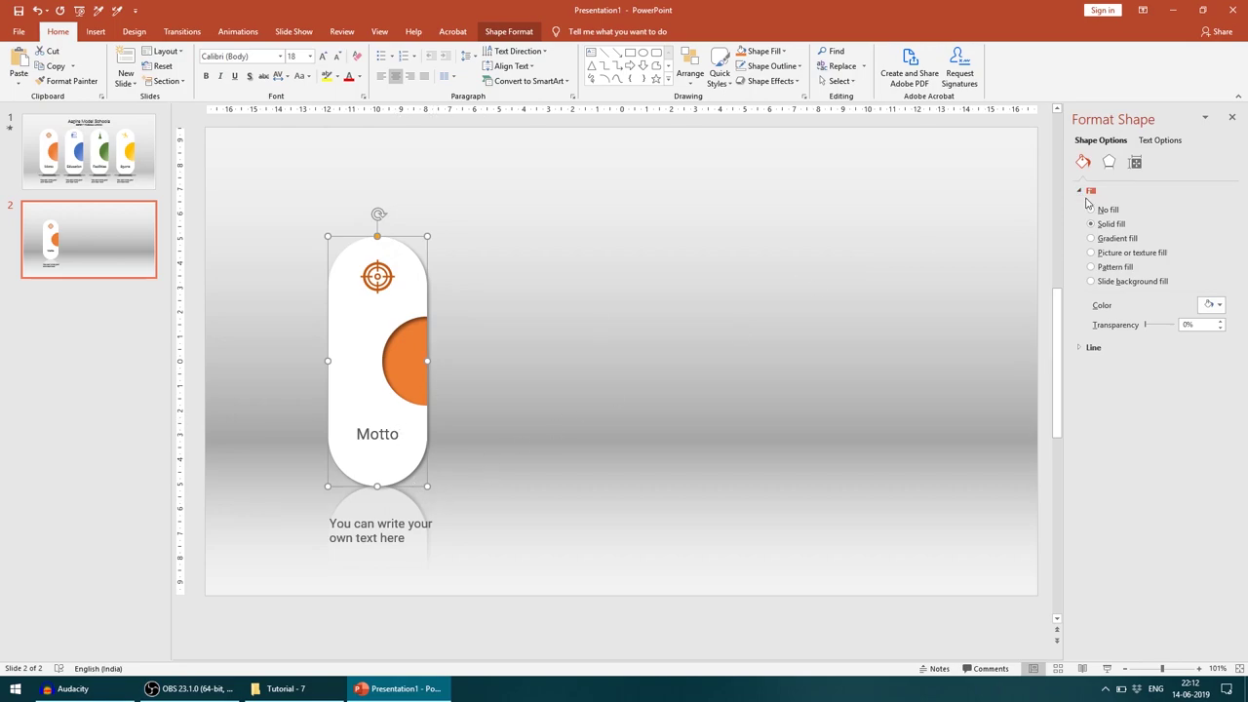
# Step: Set the pill's reflection size to 14% in the Format Shape pane
pyautogui.rightClick(370, 332)
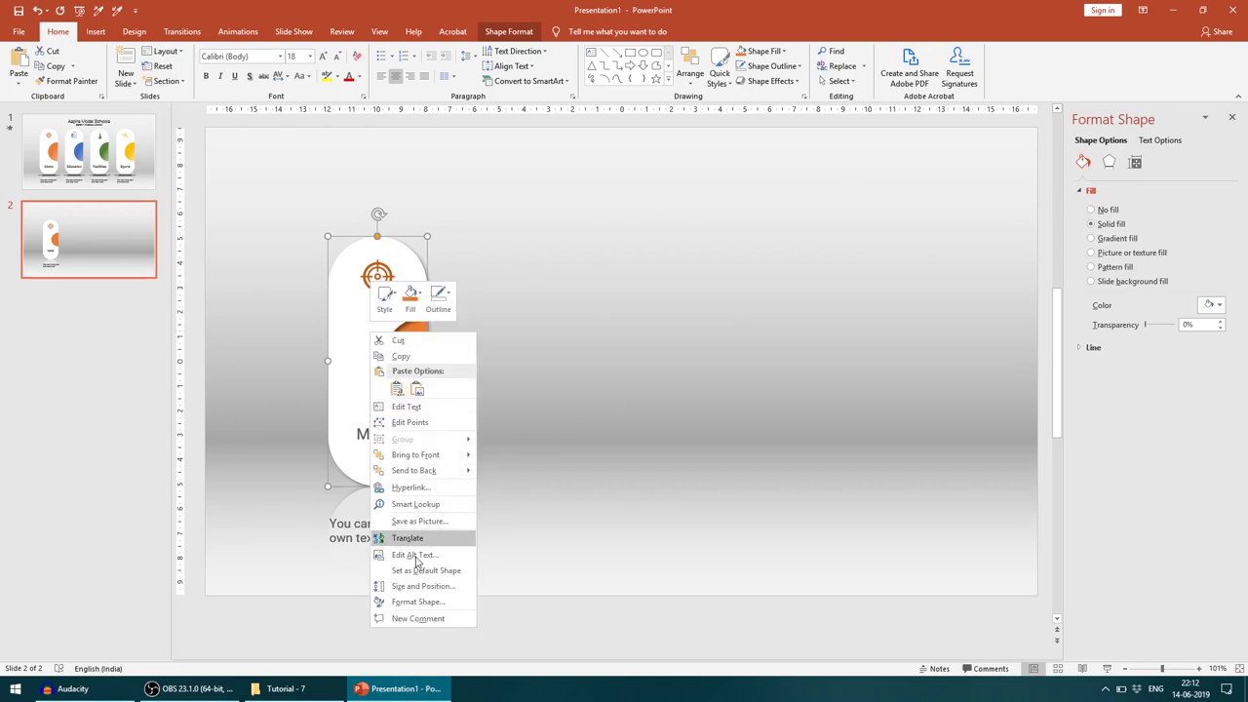
pyautogui.click(424, 600)
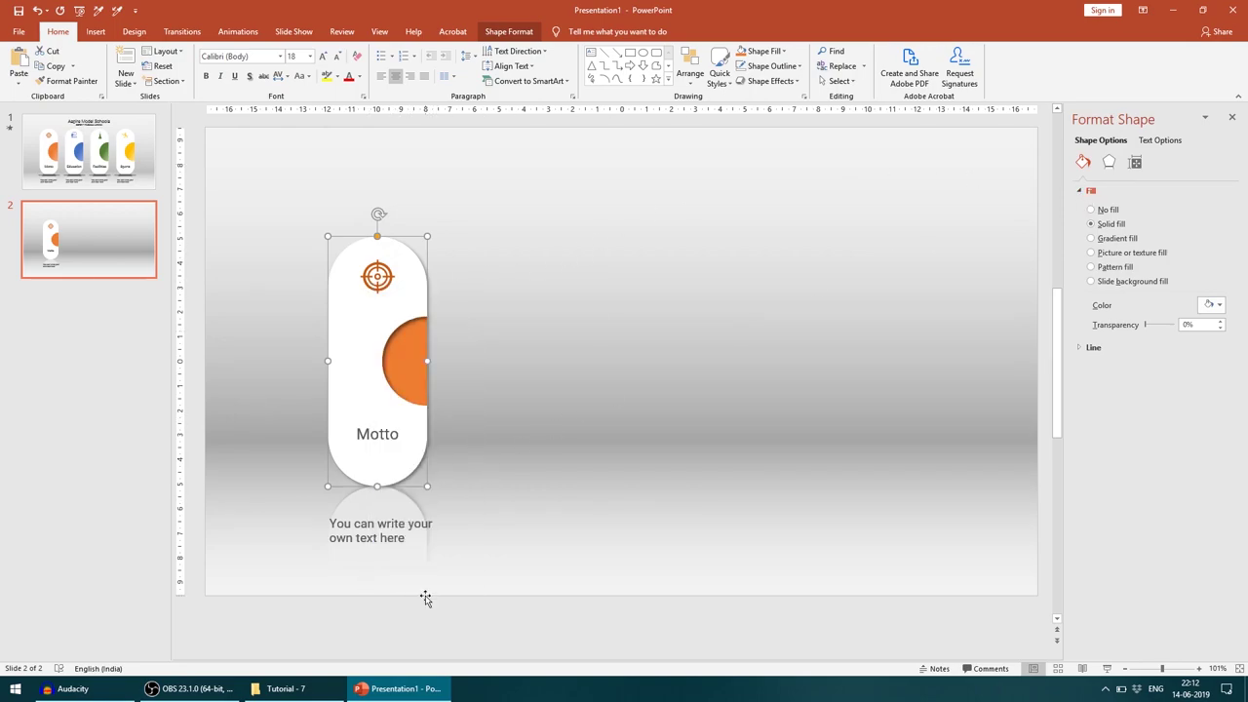
pyautogui.click(1109, 164)
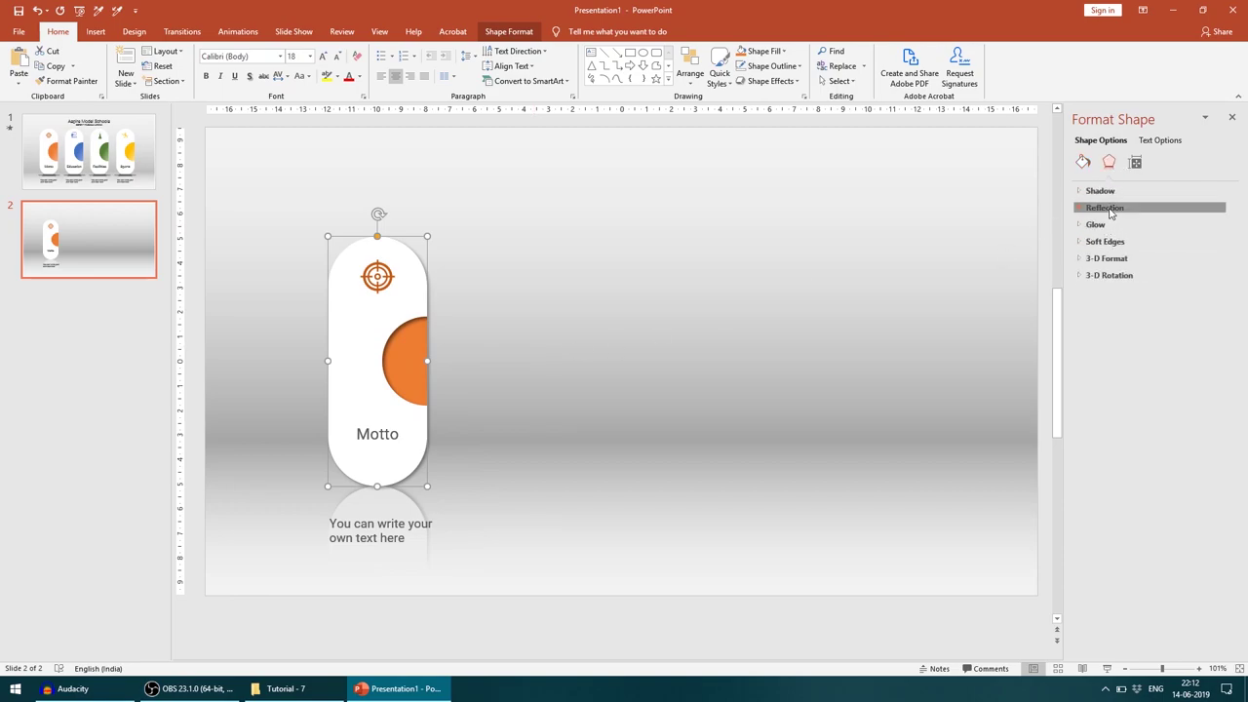
pyautogui.click(1108, 209)
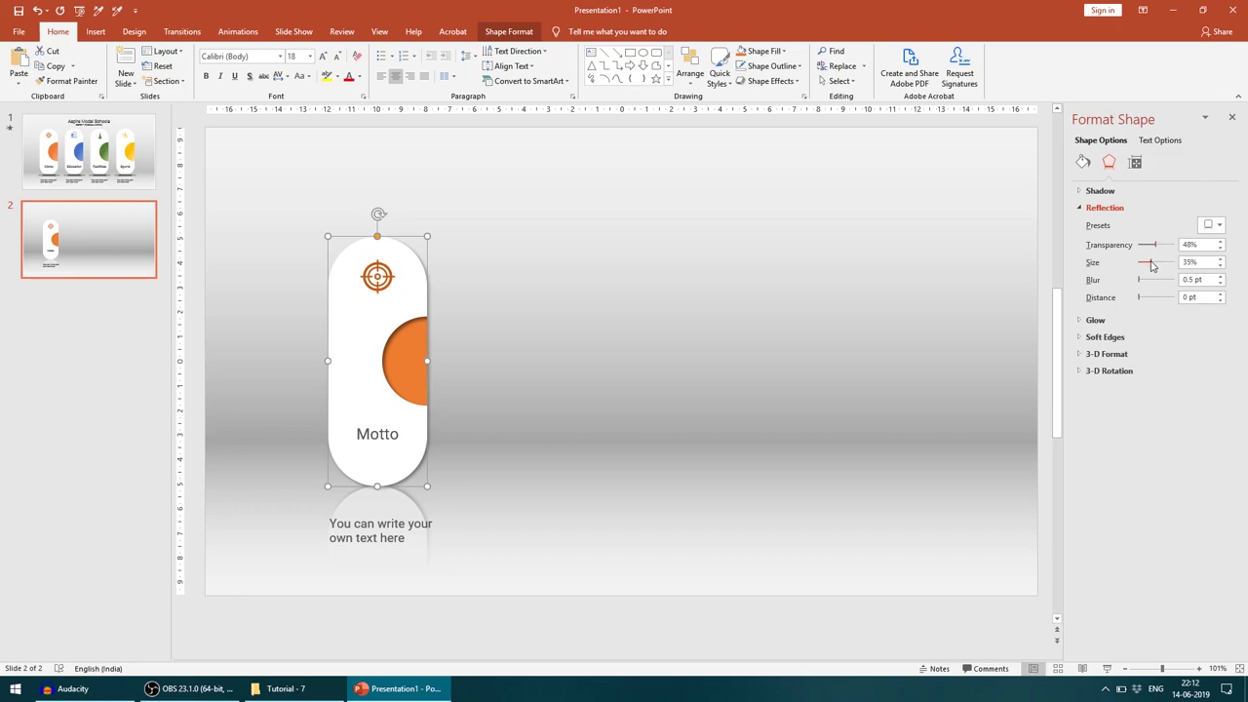
pyautogui.moveTo(1151, 265); pyautogui.dragTo(1144, 265)
pyautogui.click(134, 312)
pyautogui.click(88, 151)
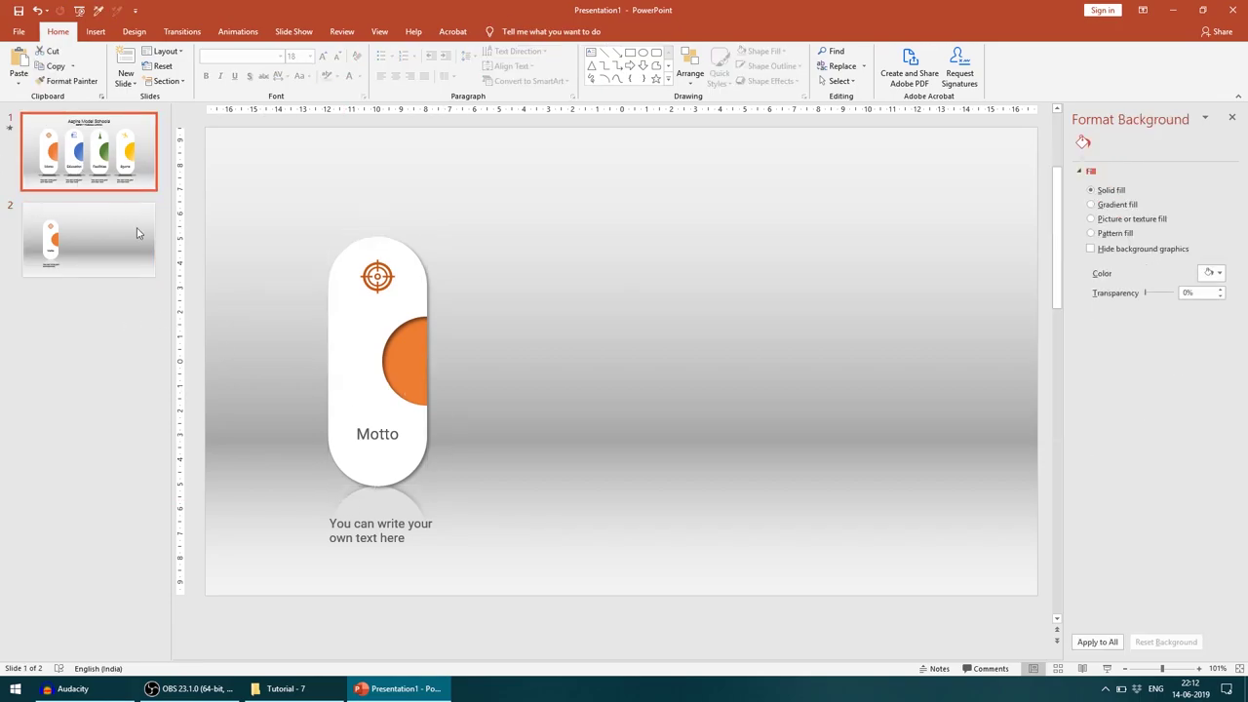
pyautogui.click(399, 515)
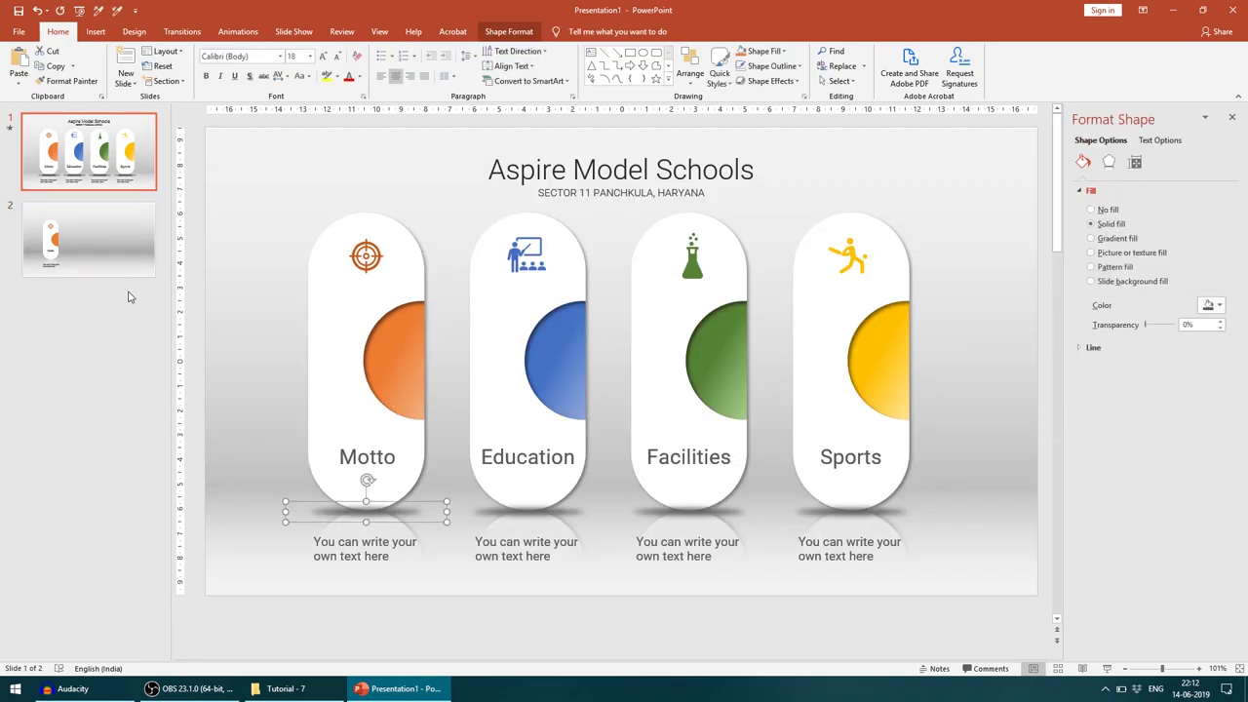
pyautogui.click(141, 249)
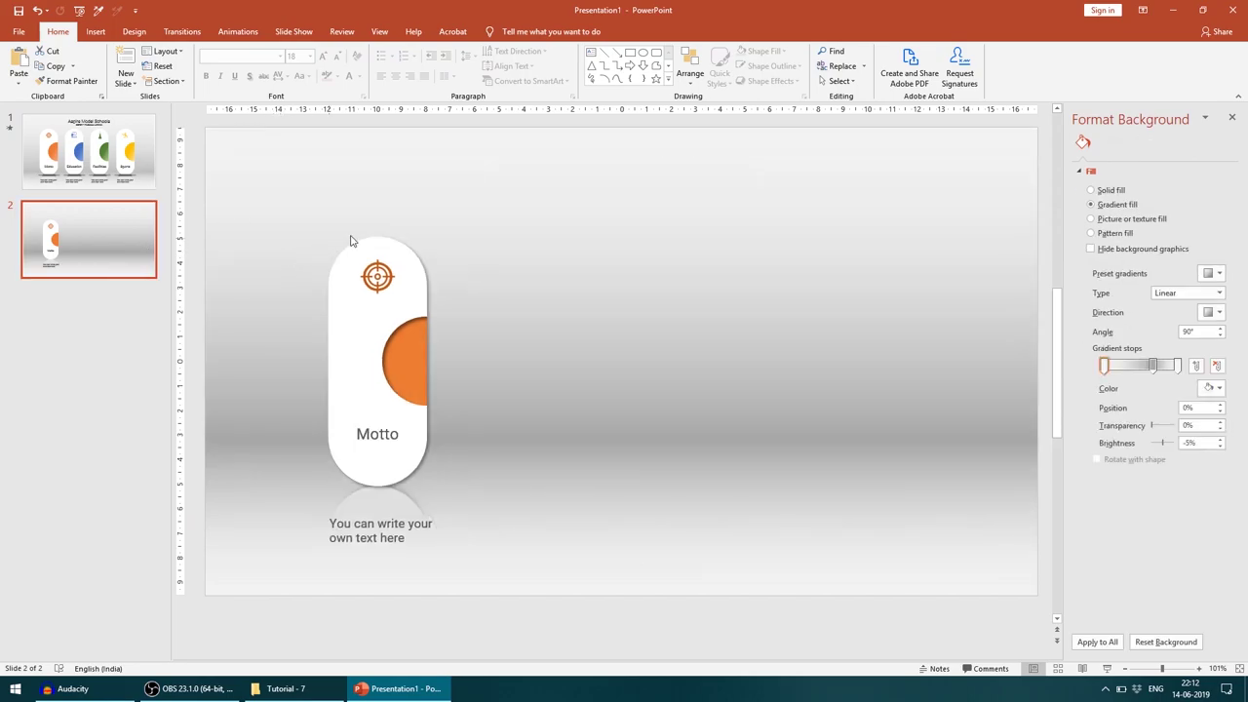
# Step: Draw a flat ellipse beside the pill and fill it black with no outline
pyautogui.click(643, 52)
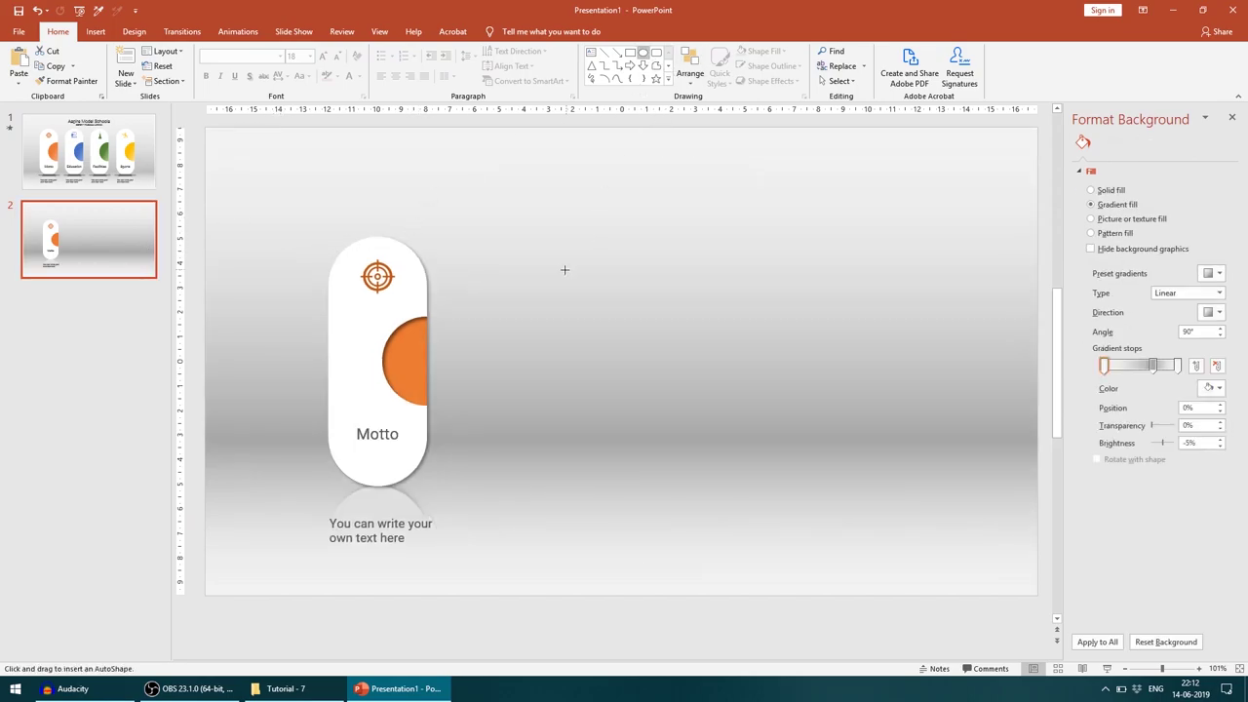
pyautogui.moveTo(563, 268)
pyautogui.mouseDown()
pyautogui.moveTo(694, 320)
pyautogui.moveTo(712, 306)
pyautogui.mouseUp()
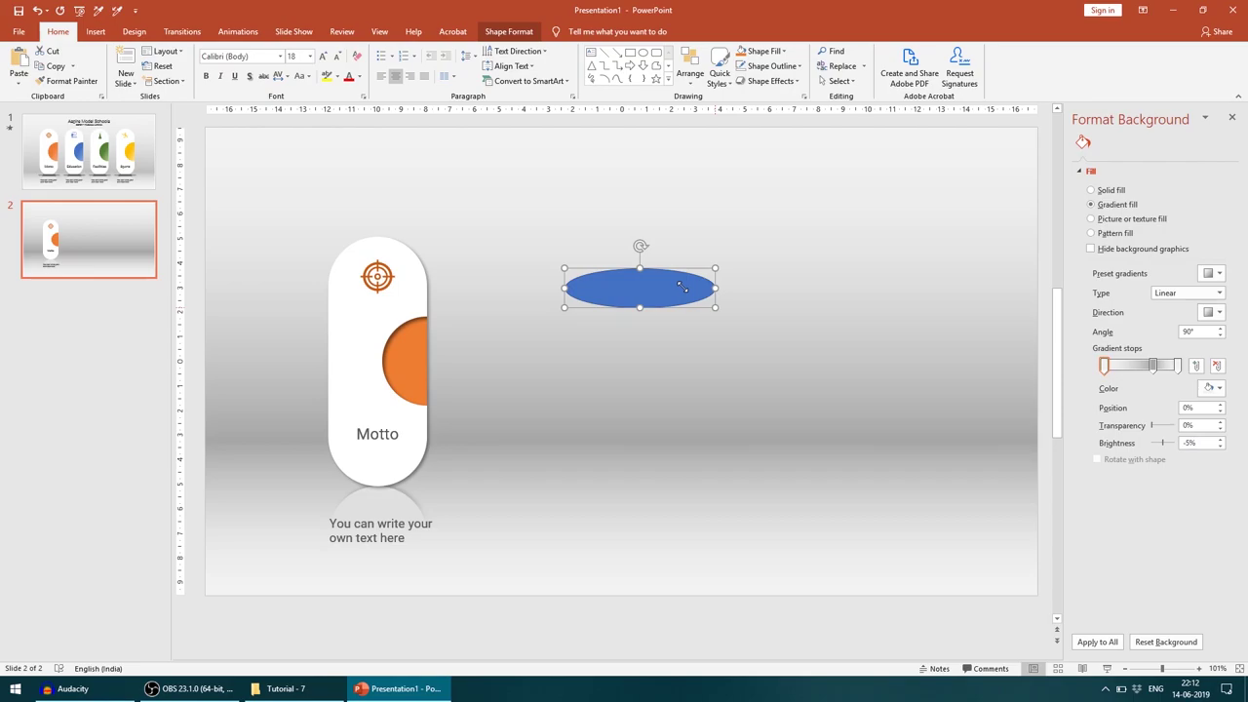
pyautogui.click(760, 51)
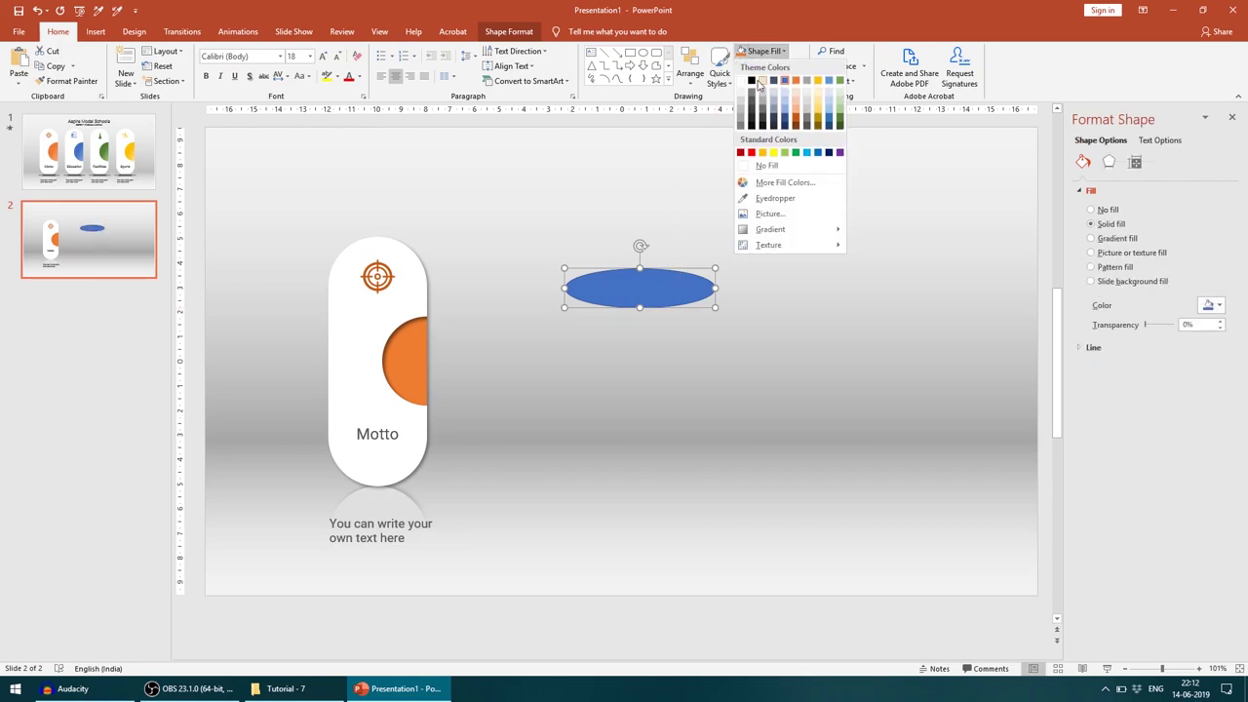
pyautogui.click(751, 83)
pyautogui.click(765, 65)
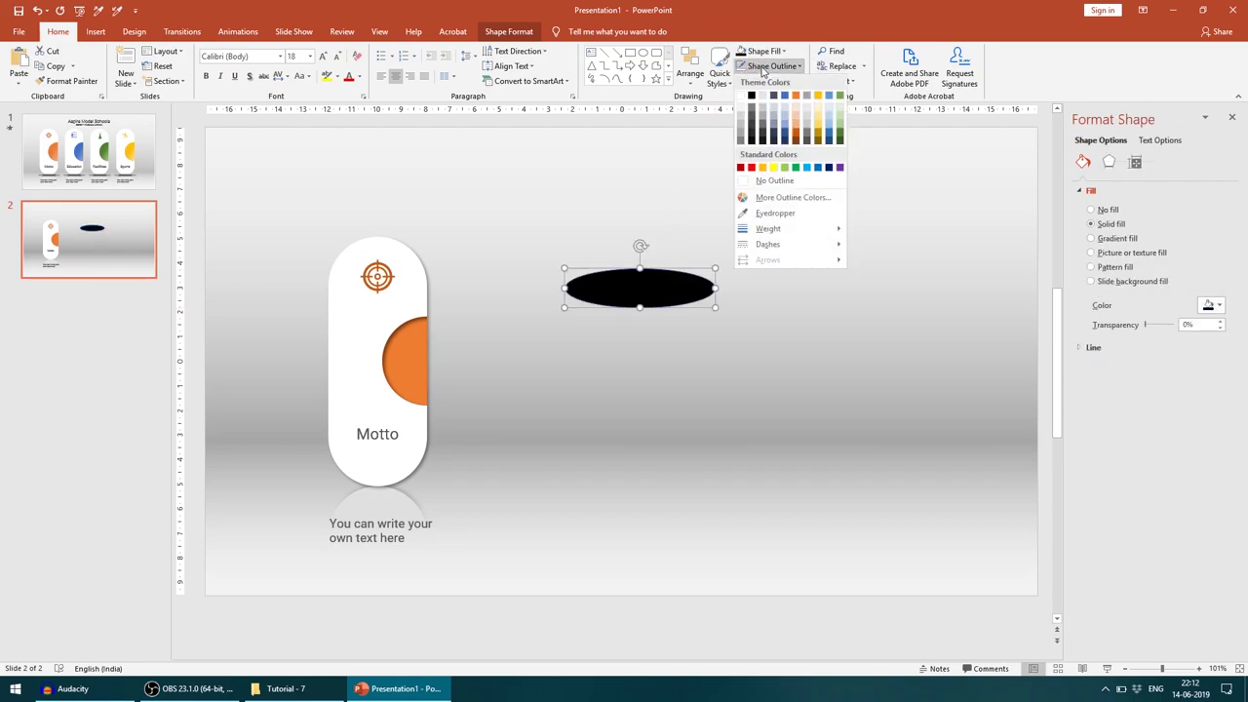
pyautogui.click(774, 181)
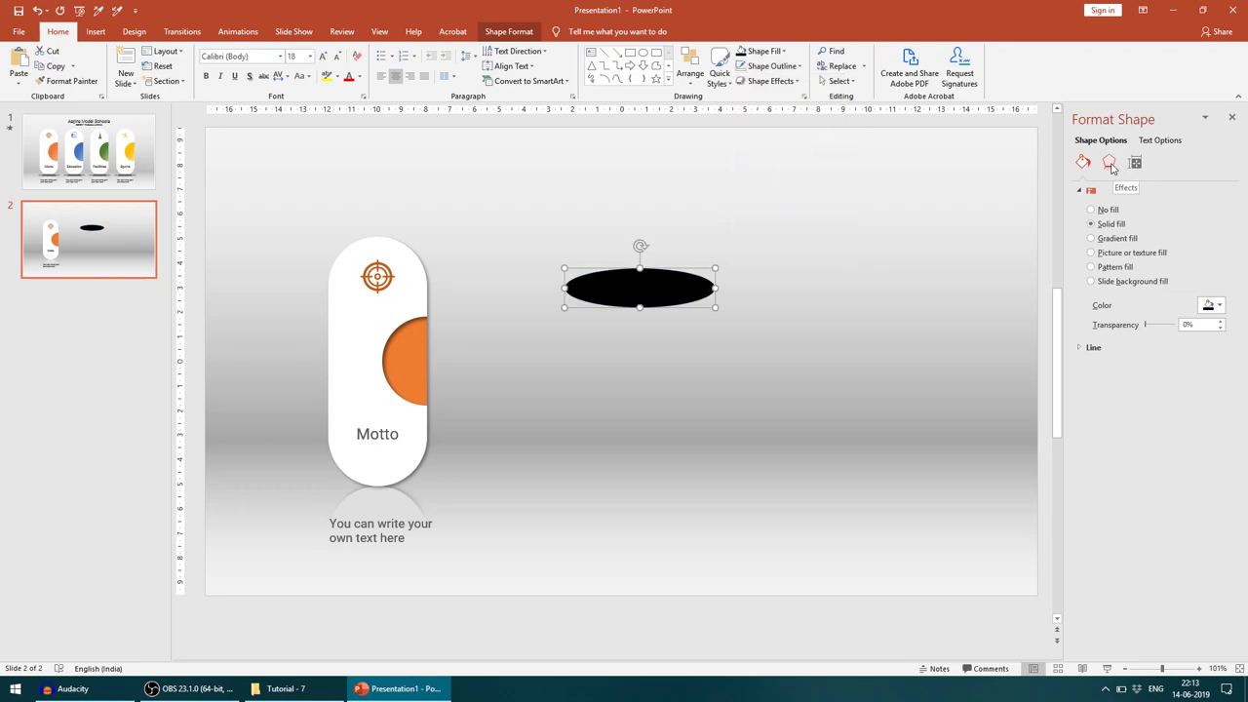
# Step: Give the black oval 14 pt soft edges
pyautogui.click(1109, 164)
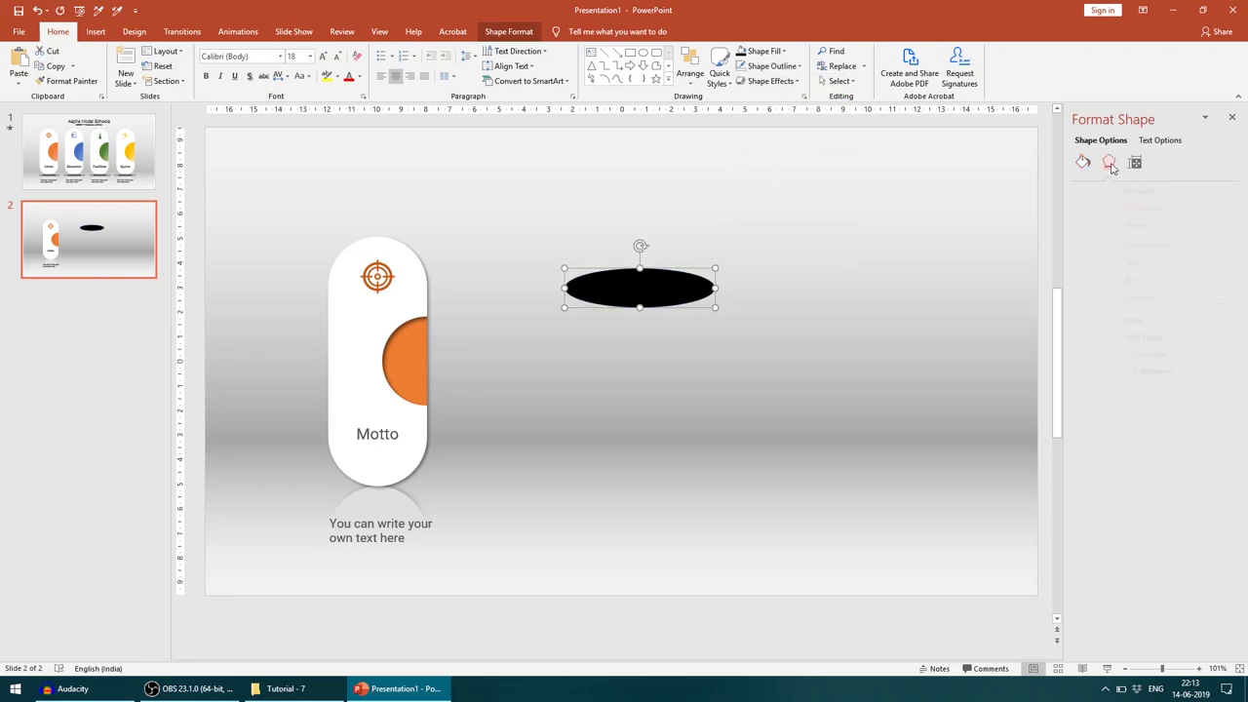
pyautogui.click(1108, 338)
pyautogui.click(1211, 339)
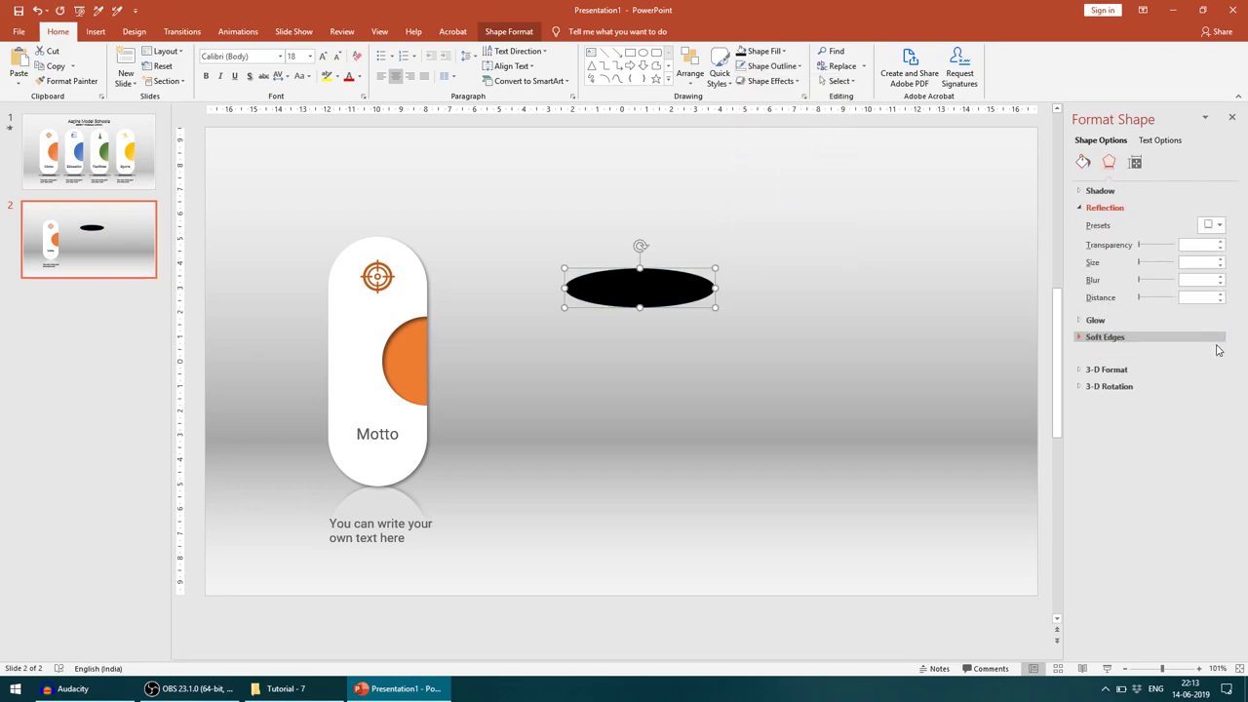
pyautogui.click(1213, 338)
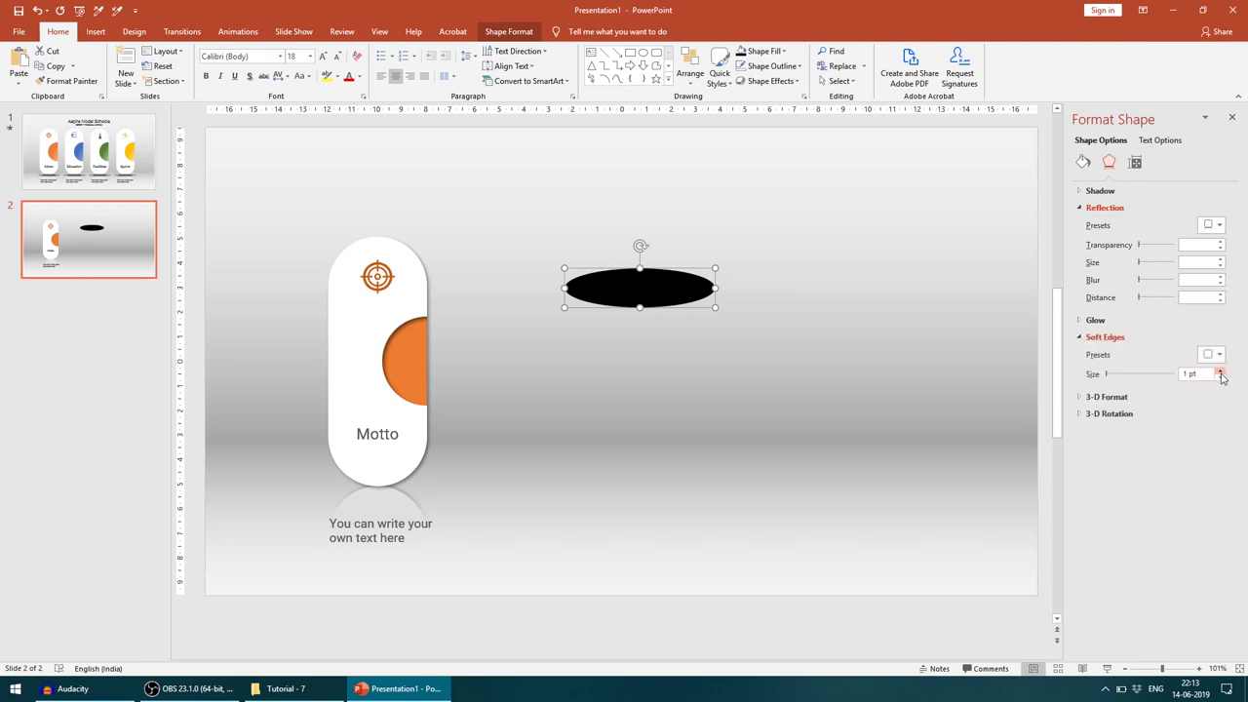
pyautogui.click(1220, 371)
pyautogui.click(1219, 371)
pyautogui.click(1220, 371)
pyautogui.click(1220, 371)
pyautogui.click(1219, 371)
pyautogui.click(1220, 371)
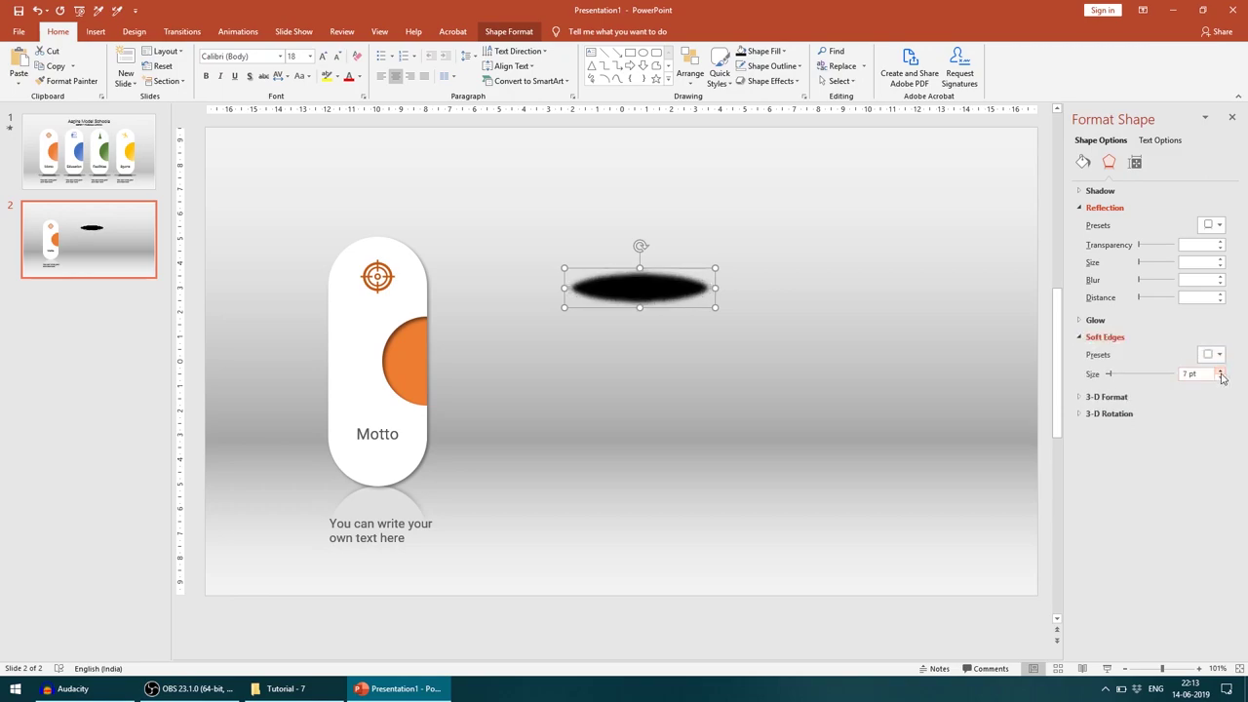
pyautogui.click(1220, 371)
pyautogui.click(1219, 372)
pyautogui.click(1219, 371)
pyautogui.click(1219, 371)
pyautogui.click(1220, 372)
pyautogui.click(1219, 371)
pyautogui.click(1219, 372)
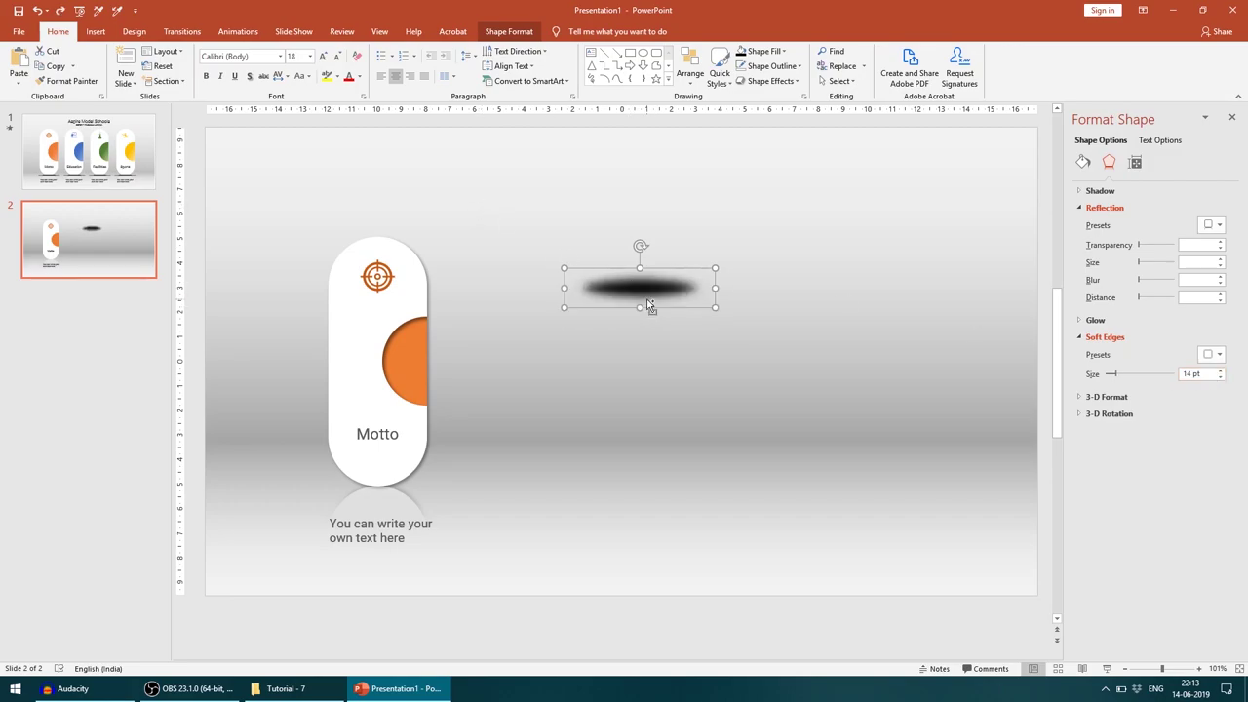
# Step: Move the blurred oval beneath the Motto pill and raise its fill transparency above 60%
pyautogui.moveTo(650, 291); pyautogui.dragTo(387, 491)
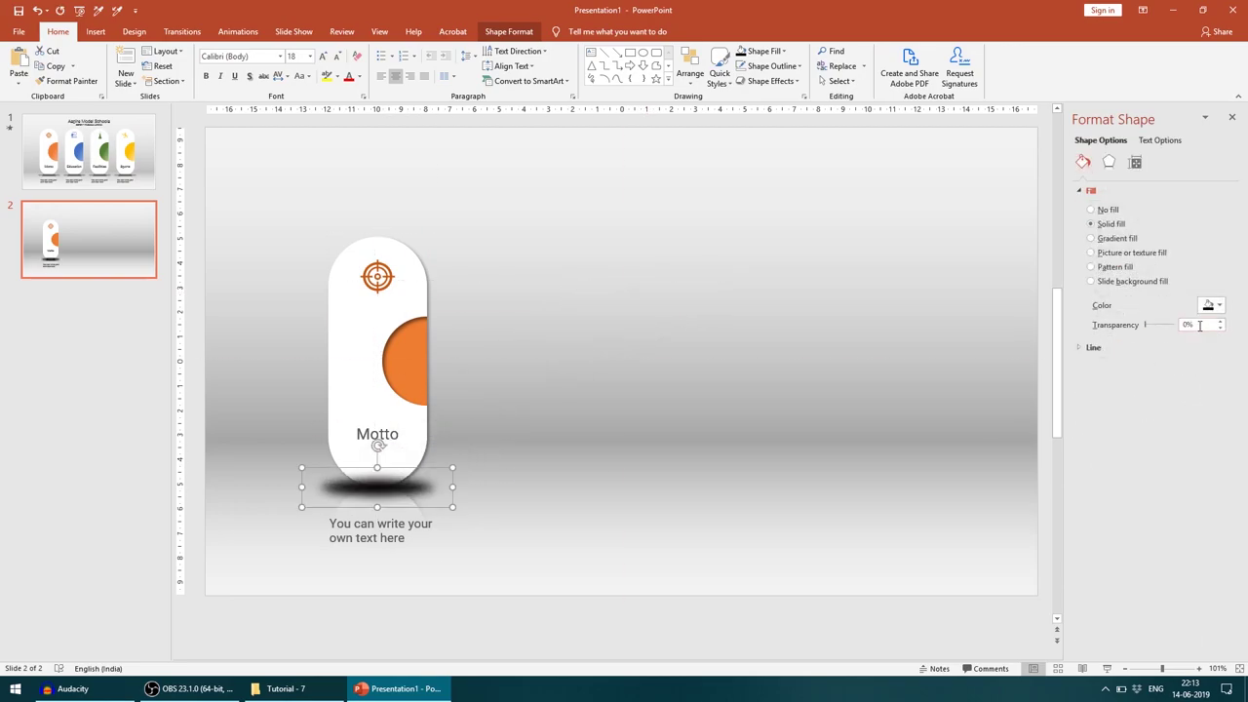
pyautogui.moveTo(1199, 326); pyautogui.dragTo(1051, 322)
pyautogui.write('60')
pyautogui.press('Return')
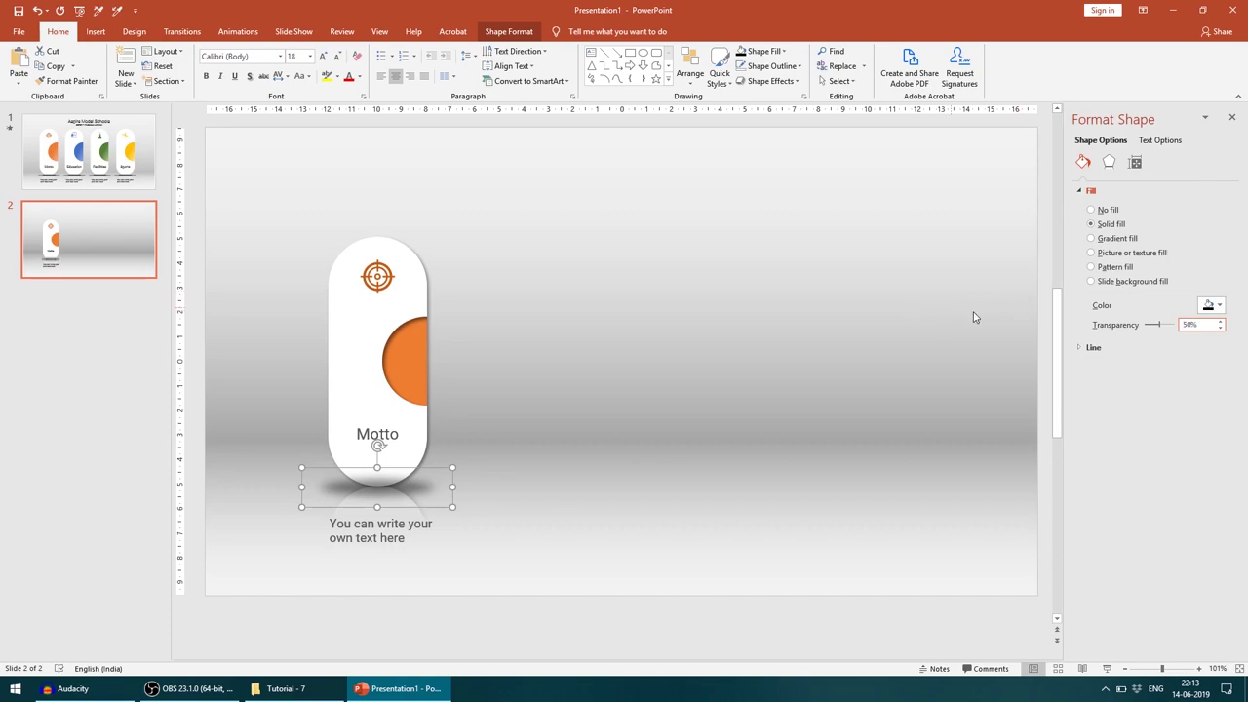
pyautogui.moveTo(1197, 328); pyautogui.dragTo(1128, 330)
pyautogui.write('75')
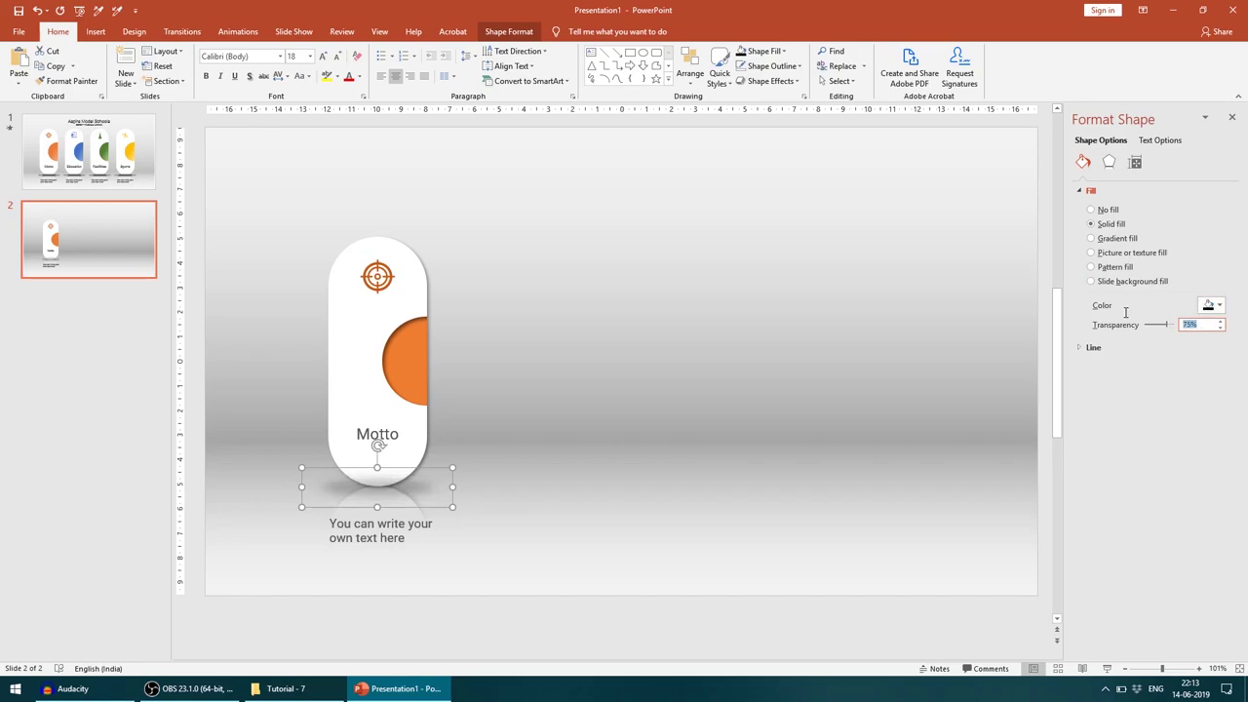
pyautogui.write('25')
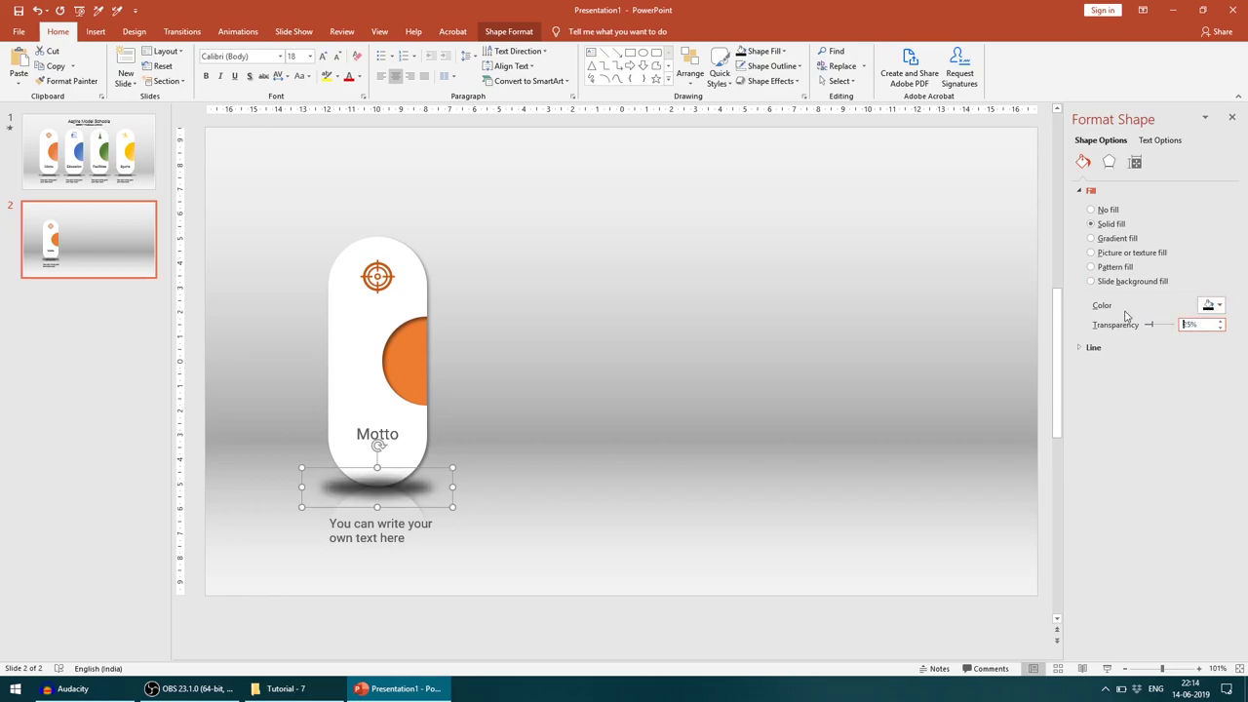
# Step: Check the assembled Motto pill, then preview slide 1 as a slide show and return to slide 2
pyautogui.click(724, 393)
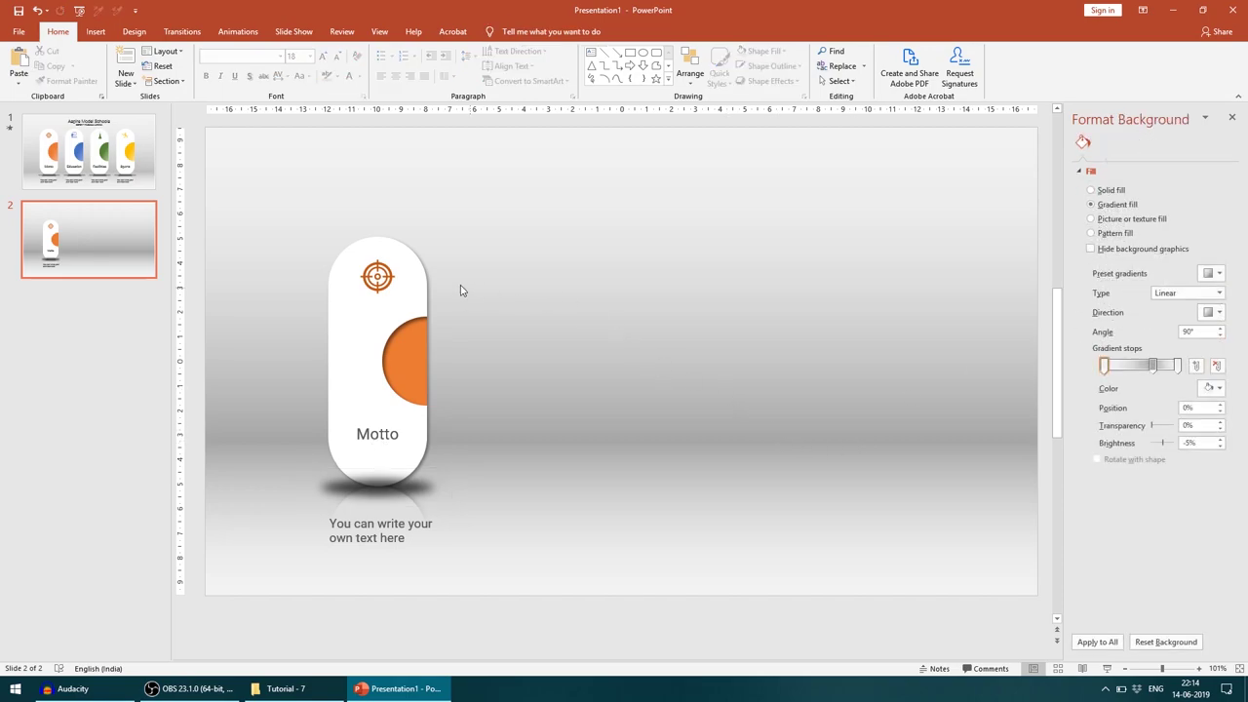
pyautogui.moveTo(269, 222); pyautogui.dragTo(479, 591)
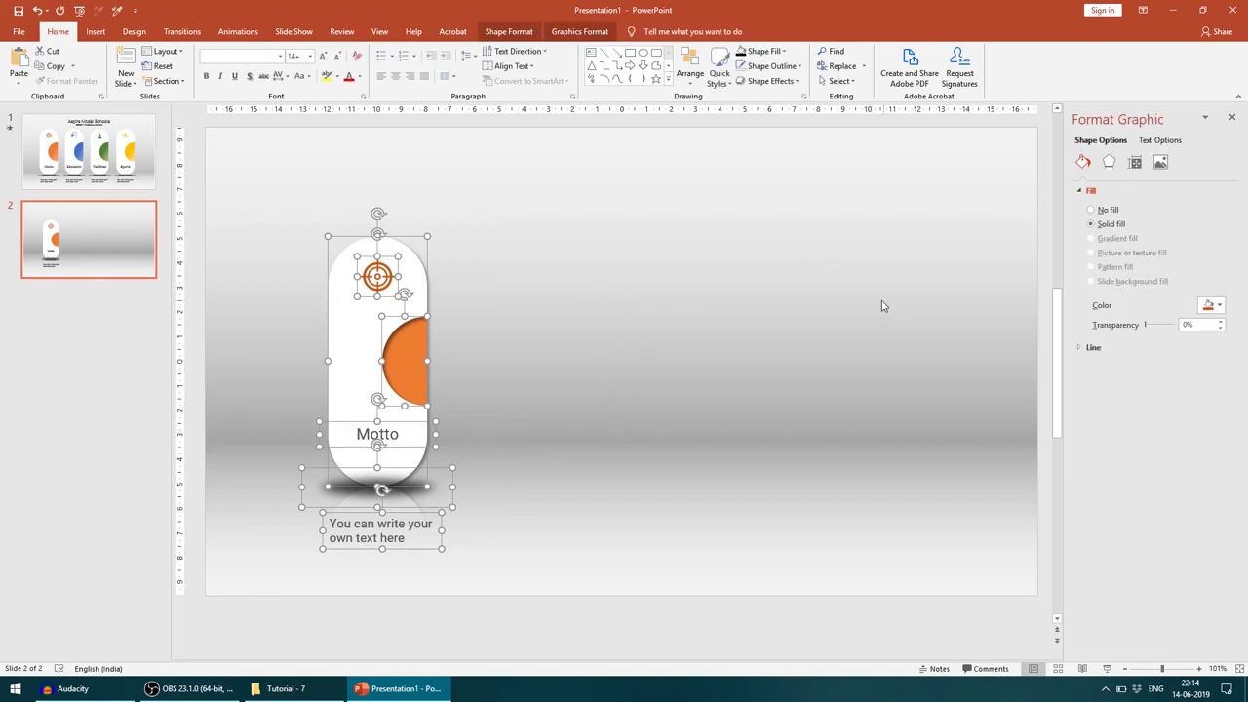
pyautogui.click(823, 323)
pyautogui.click(37, 127)
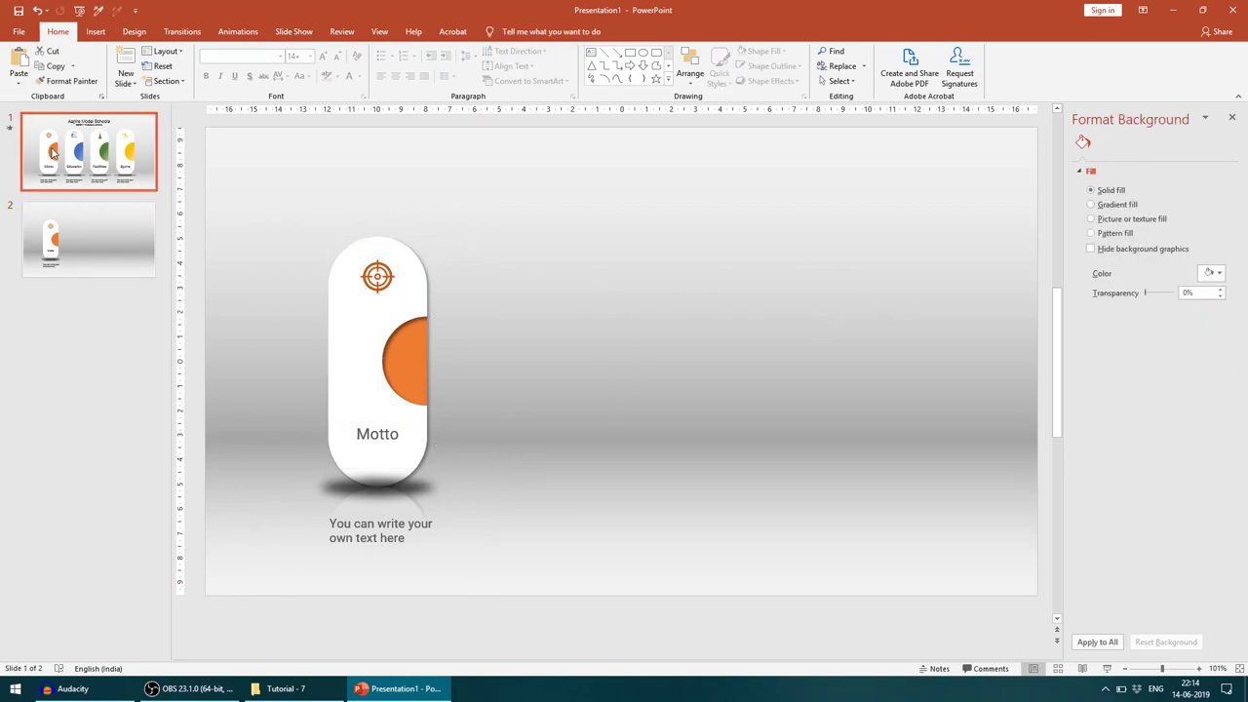
pyautogui.click(1107, 669)
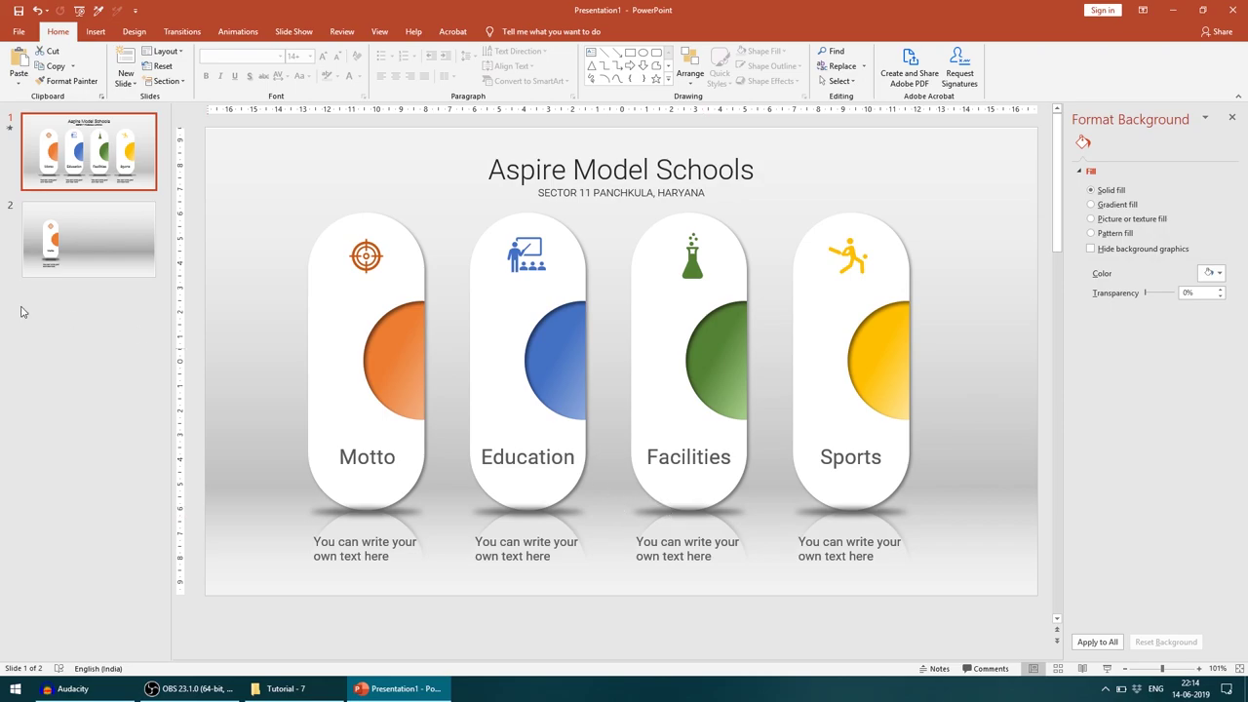
pyautogui.click(26, 250)
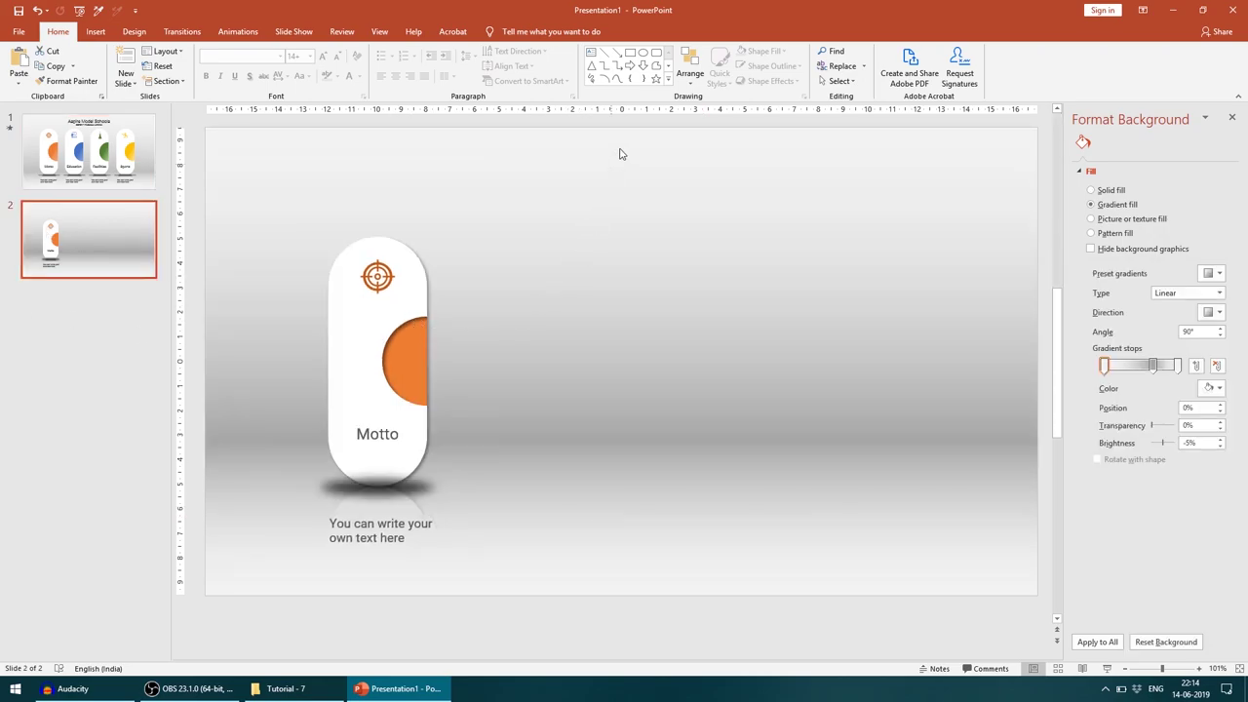
# Step: Add a text box containing the number 1 and enlarge it to 44 pt
pyautogui.click(591, 52)
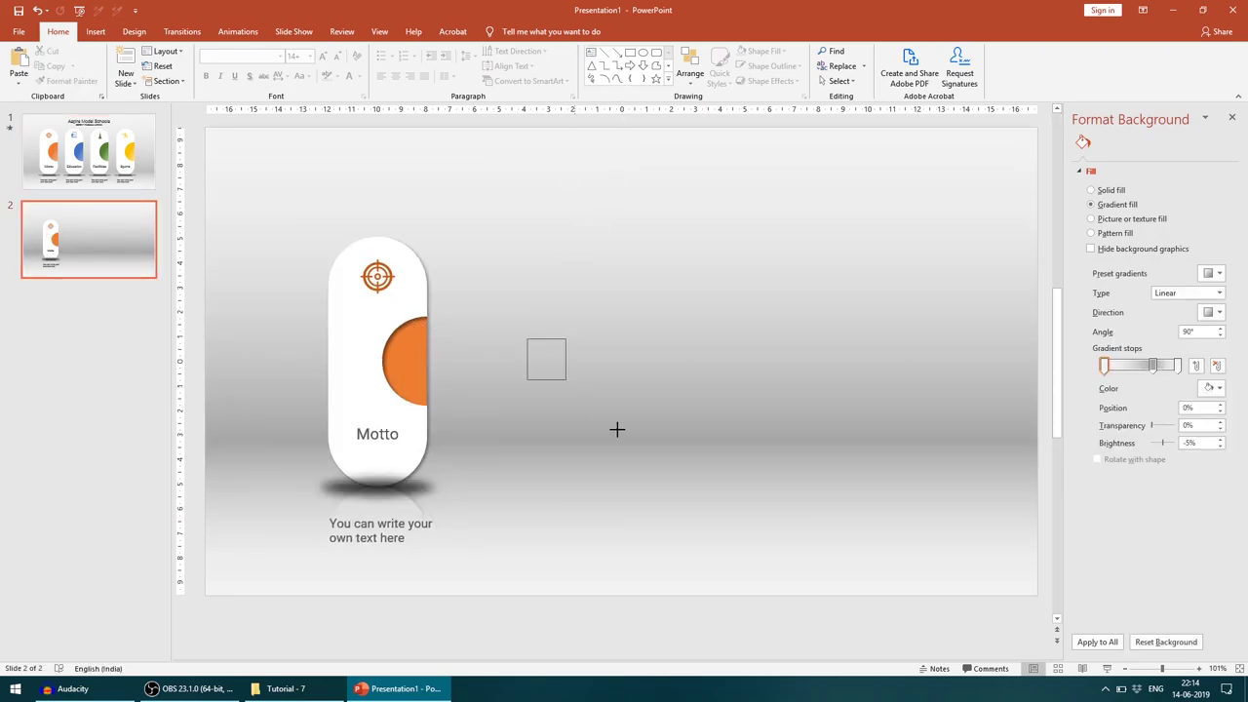
pyautogui.moveTo(616, 429); pyautogui.dragTo(664, 452)
pyautogui.write('1')
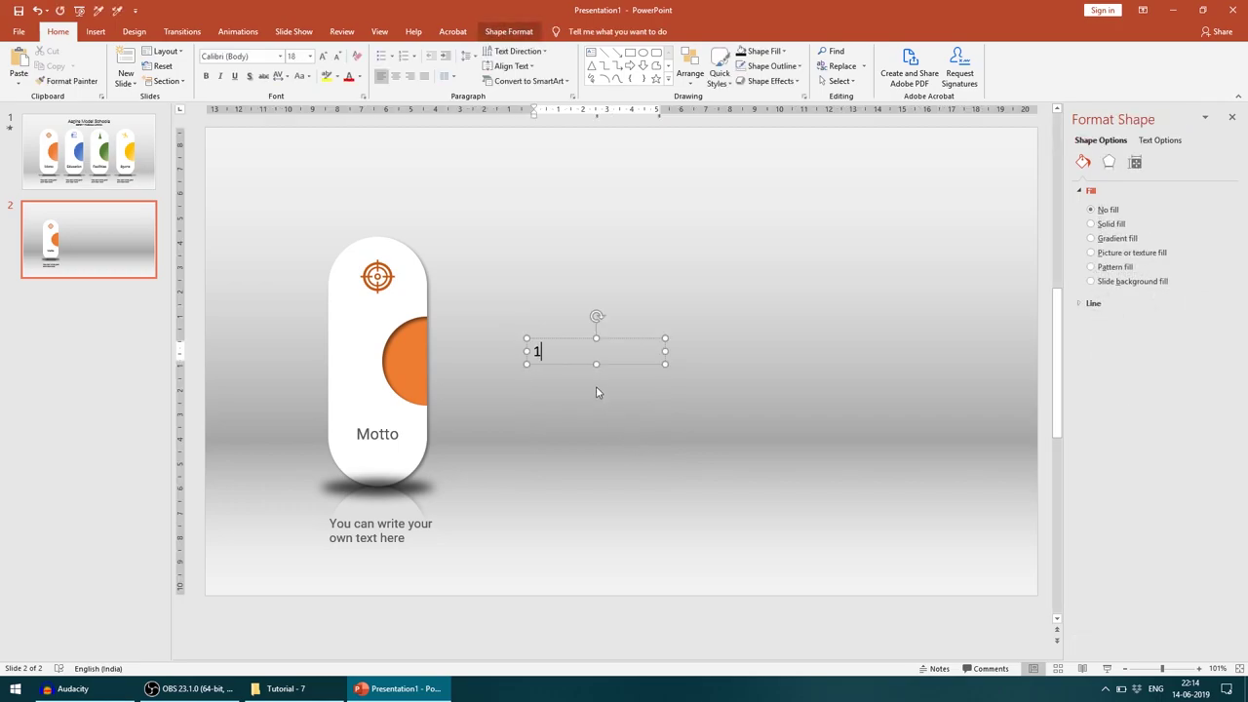
pyautogui.hotkey('ctrl', 'a')
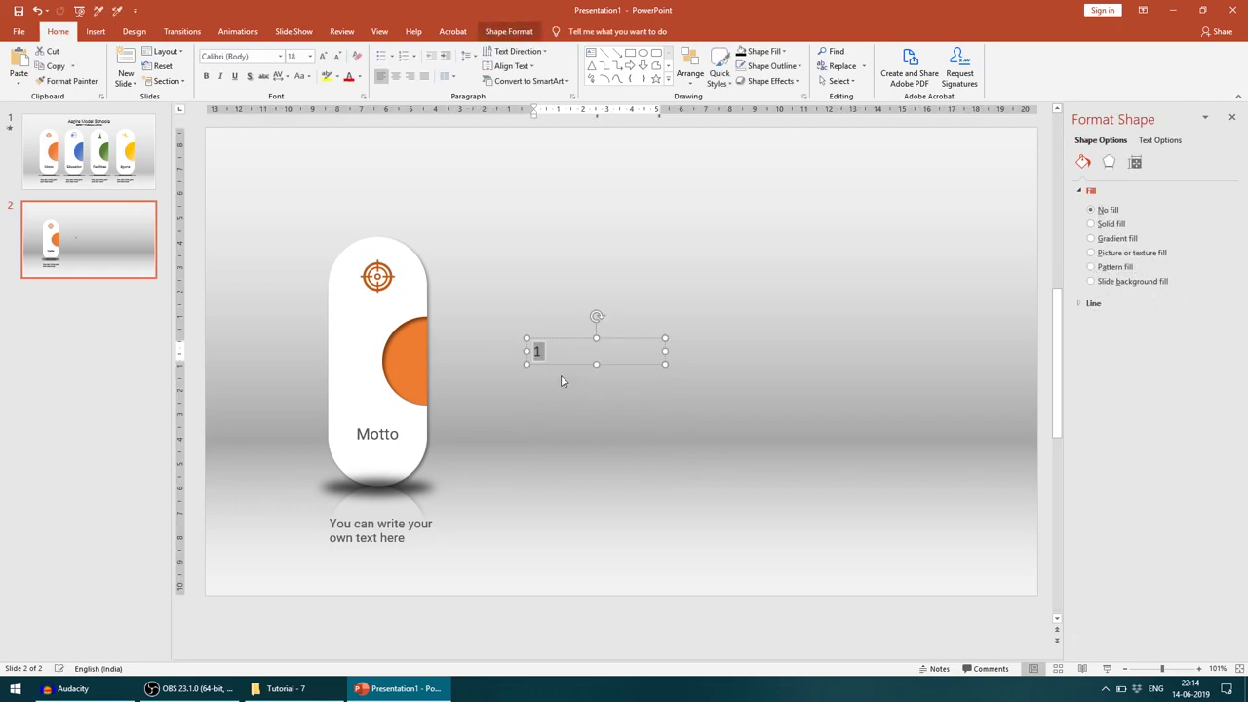
pyautogui.click(324, 56)
pyautogui.click(324, 56)
pyautogui.click(323, 57)
pyautogui.click(323, 57)
pyautogui.click(323, 56)
pyautogui.click(324, 56)
pyautogui.click(324, 56)
# Step: Make the 1 white Roboto Light and place it on the pill beside the orange half-circle
pyautogui.click(257, 57)
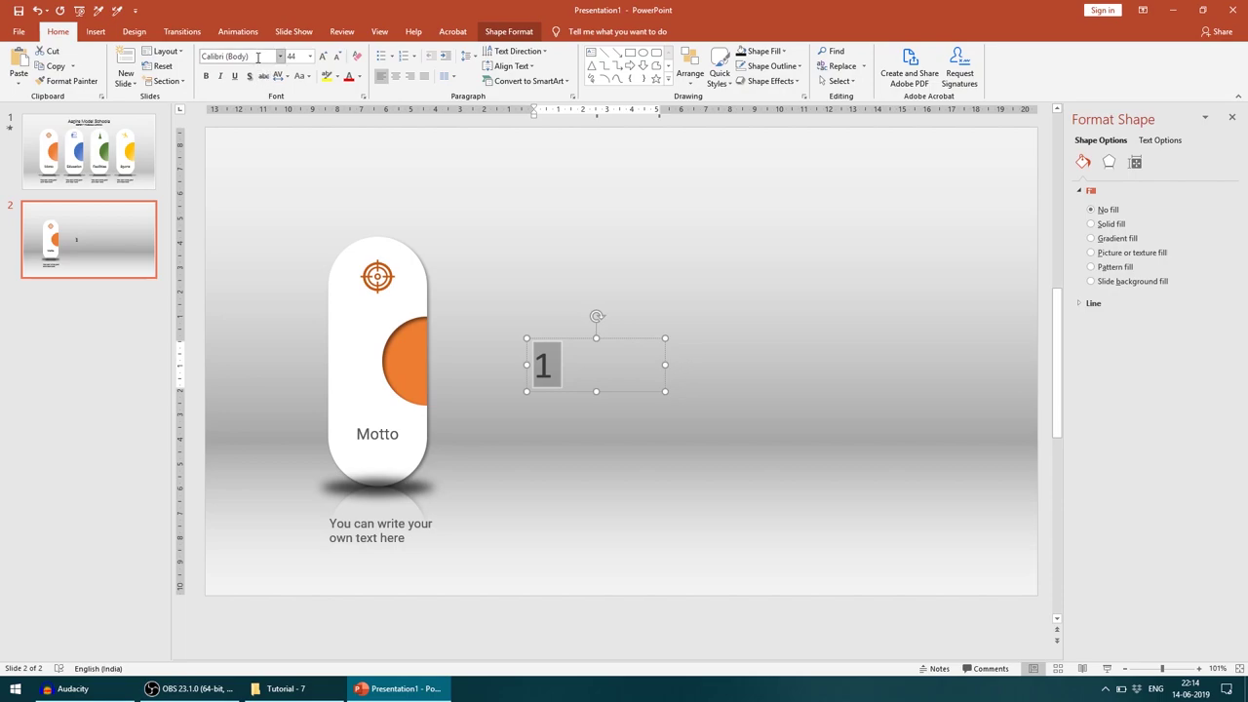
pyautogui.write('Roboto')
pyautogui.press('Return')
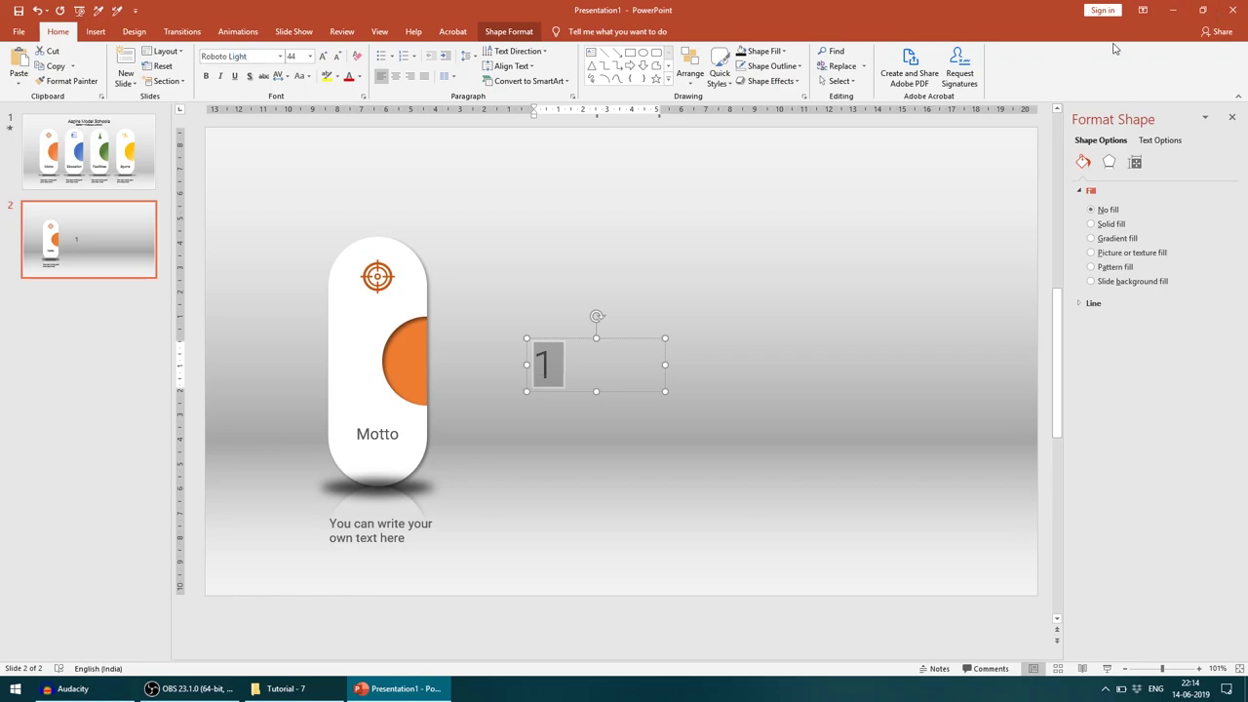
pyautogui.click(359, 78)
pyautogui.click(348, 105)
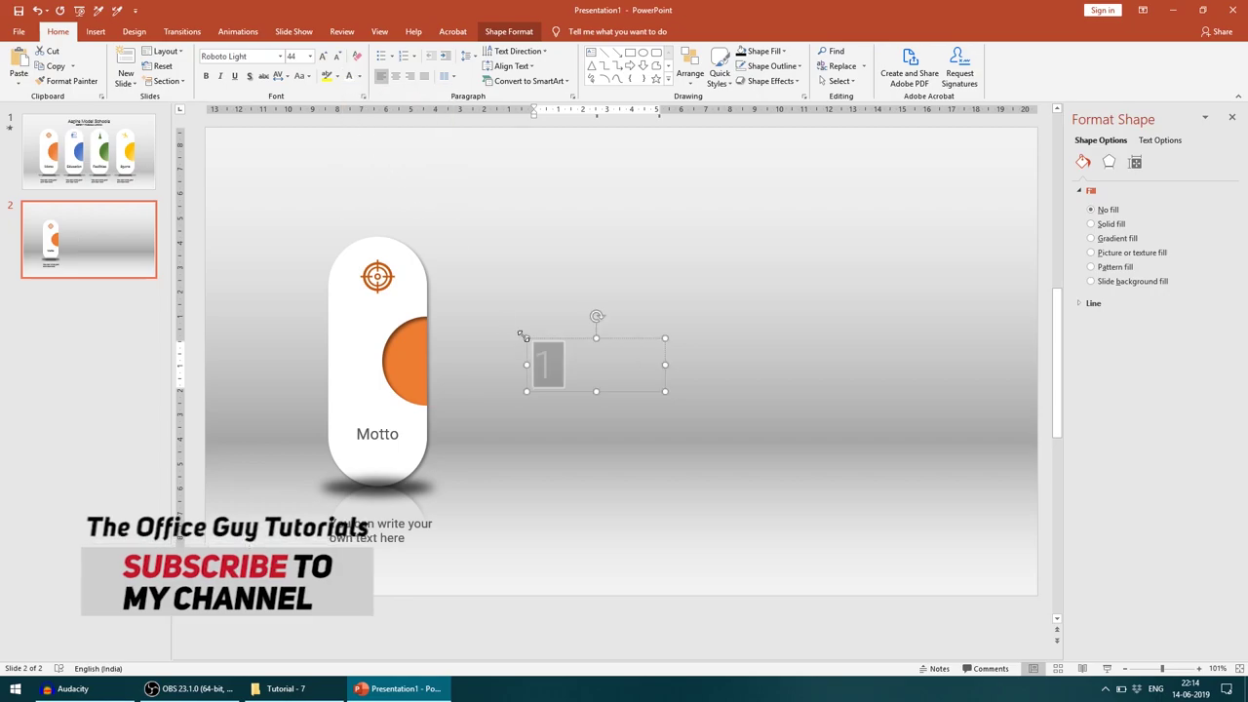
pyautogui.moveTo(545, 340); pyautogui.dragTo(410, 336)
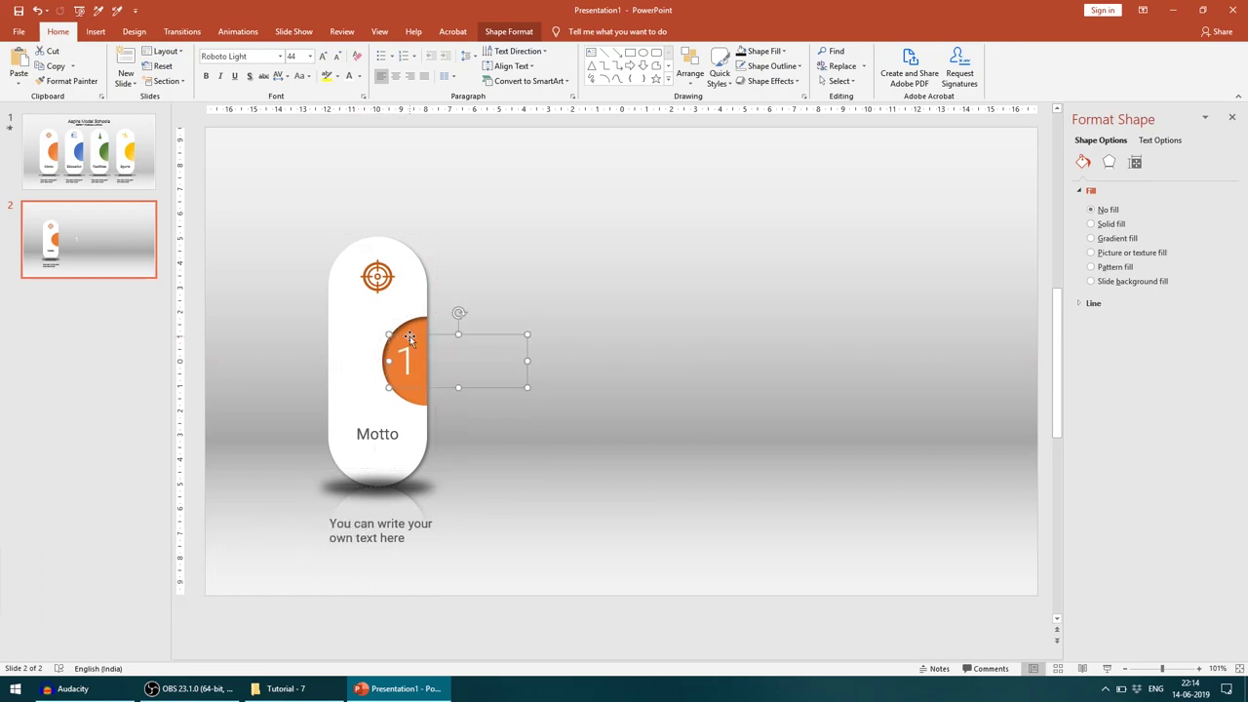
pyautogui.press('Delete')
pyautogui.moveTo(341, 334)
pyautogui.mouseDown()
pyautogui.moveTo(480, 387)
pyautogui.moveTo(438, 371)
pyautogui.moveTo(387, 377)
pyautogui.mouseUp()
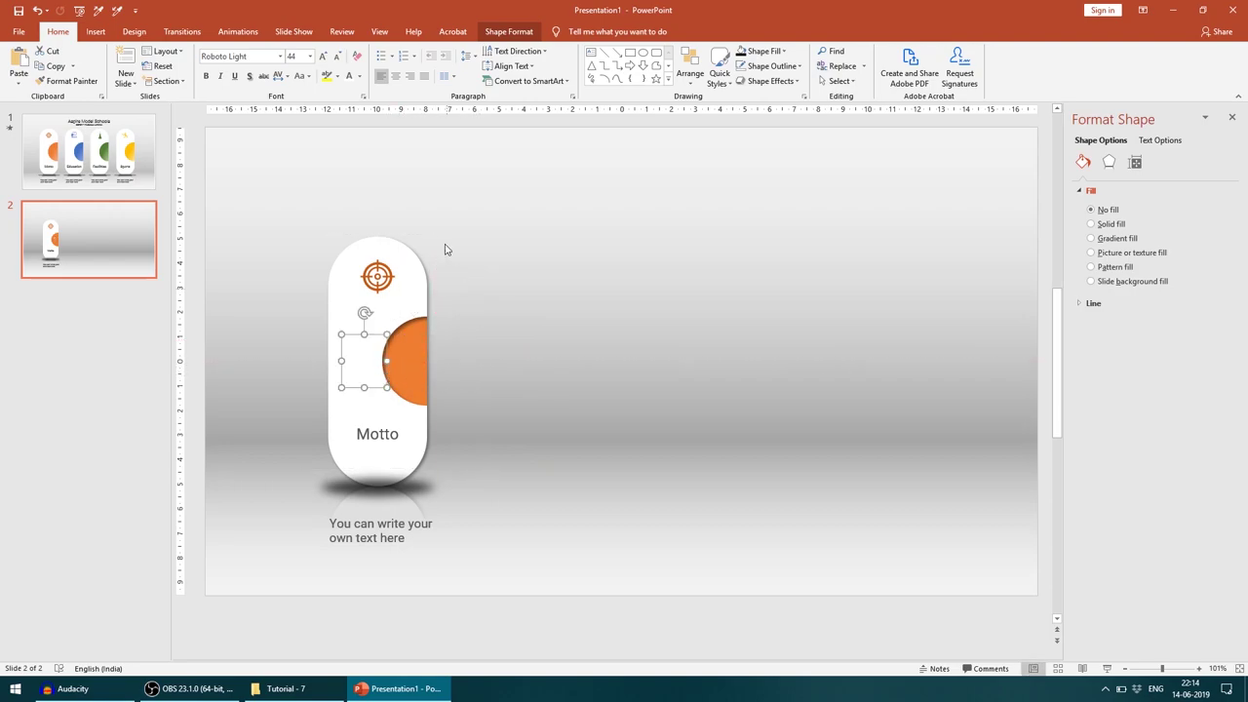
# Step: Give the number 1 a Lines motion path ending on the orange half-circle, then preview slide 2
pyautogui.click(230, 37)
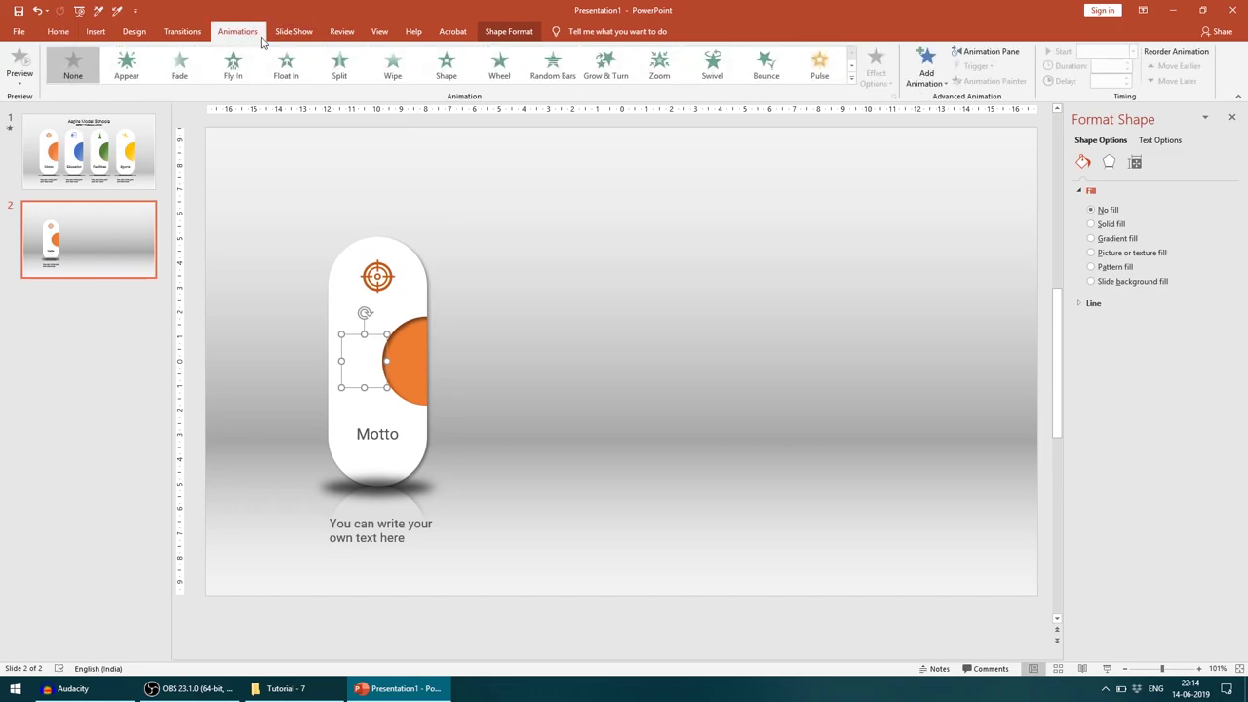
pyautogui.click(850, 80)
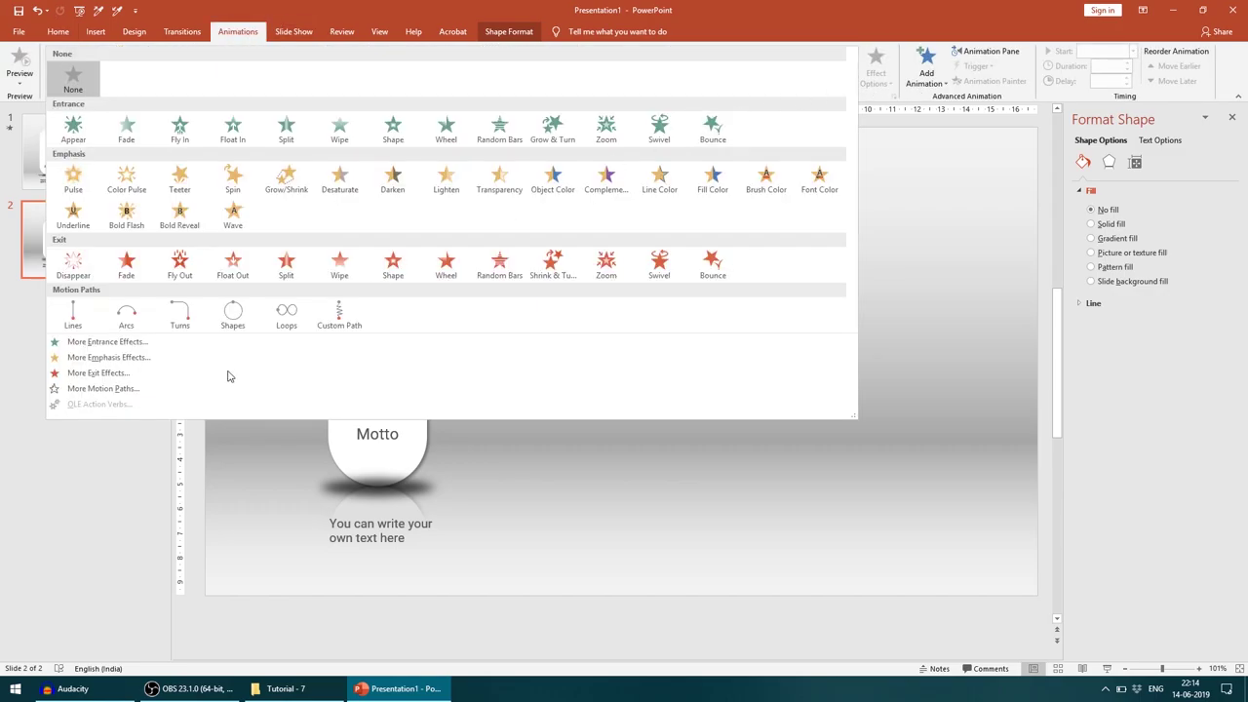
pyautogui.click(69, 314)
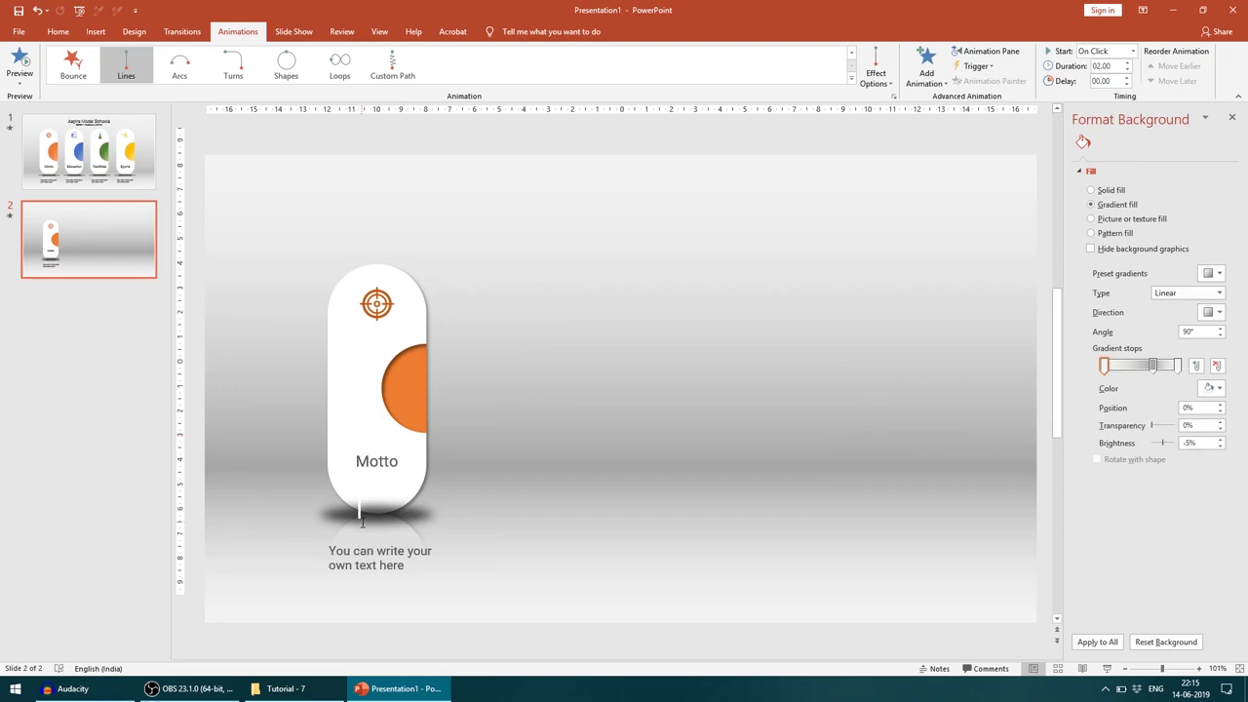
pyautogui.scroll(-1, 361, 522)
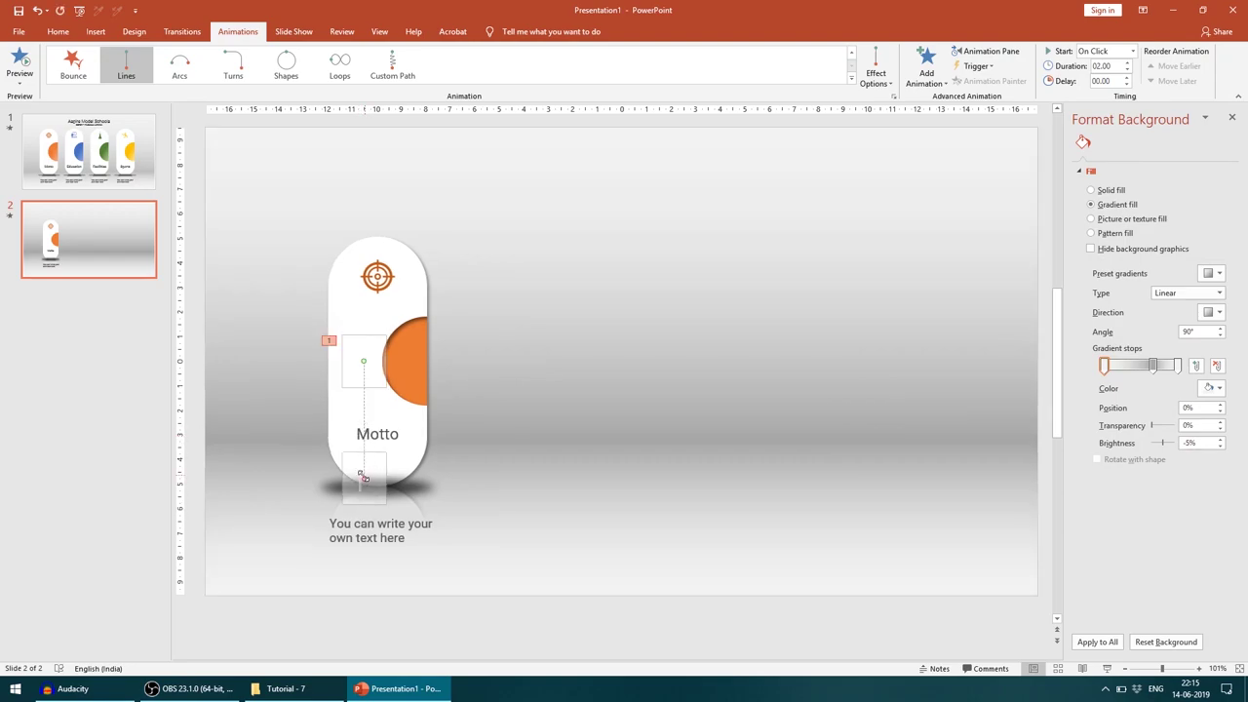
pyautogui.moveTo(360, 478); pyautogui.dragTo(410, 362)
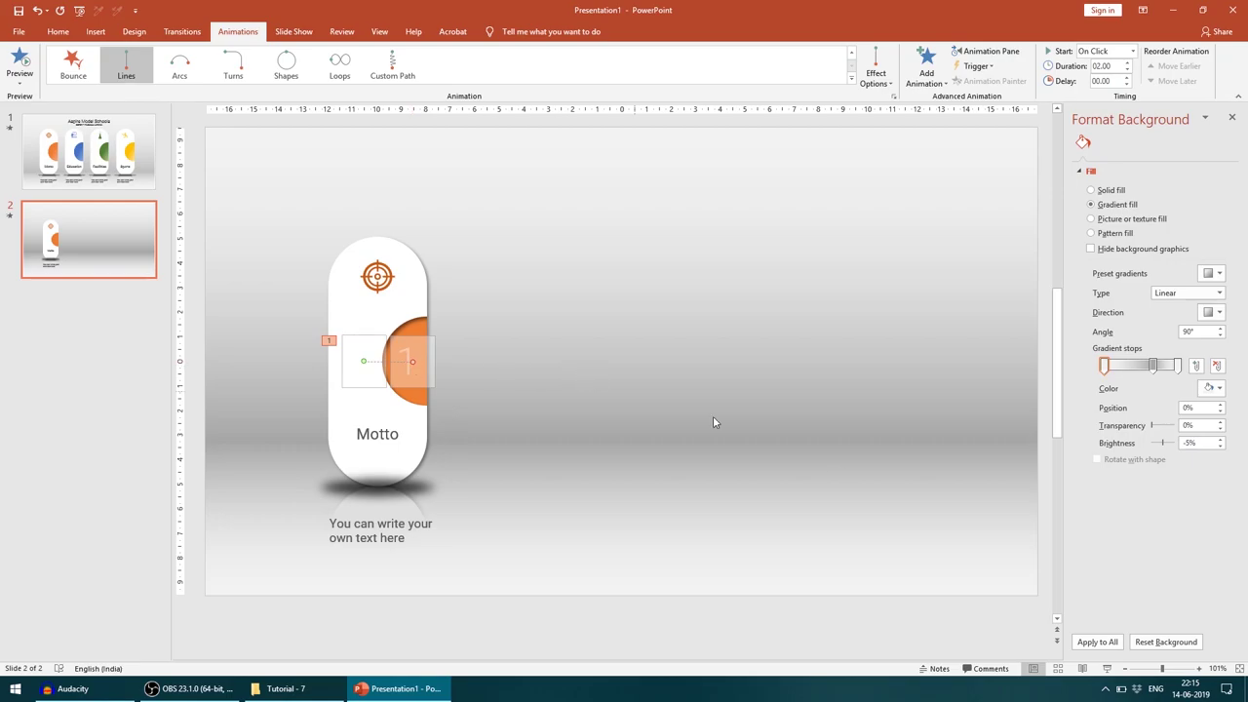
pyautogui.click(1108, 668)
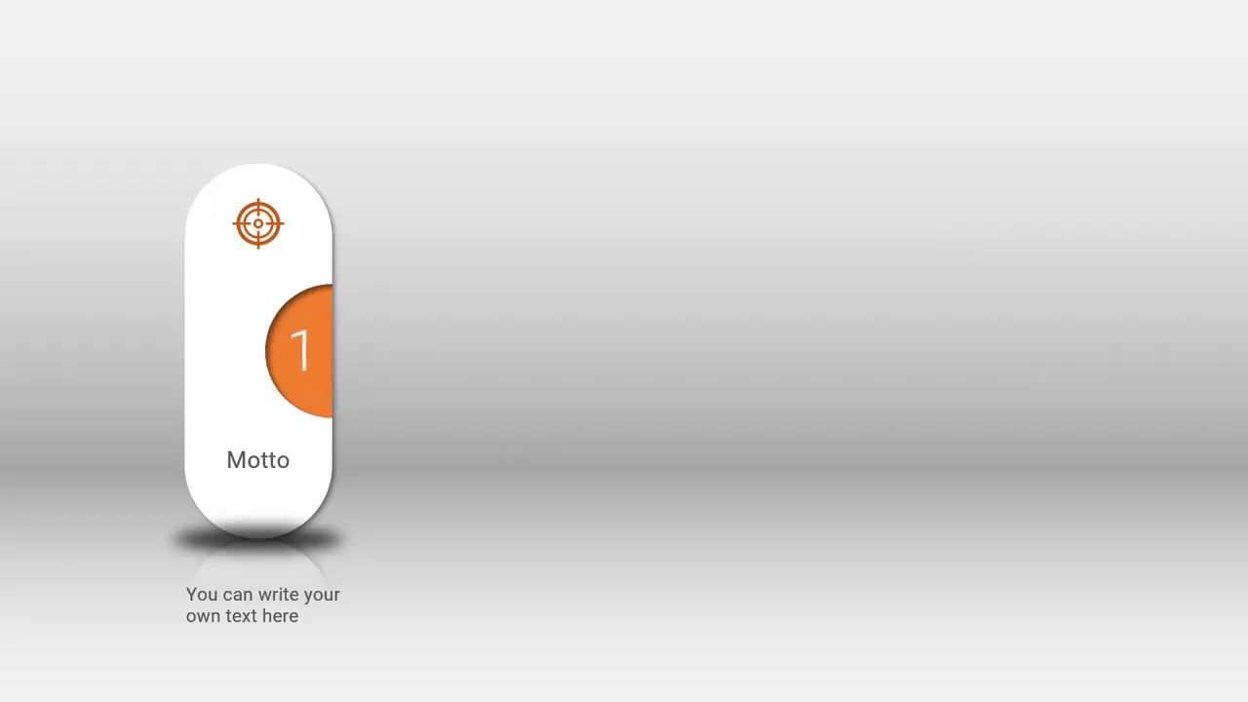
pyautogui.press('Escape')
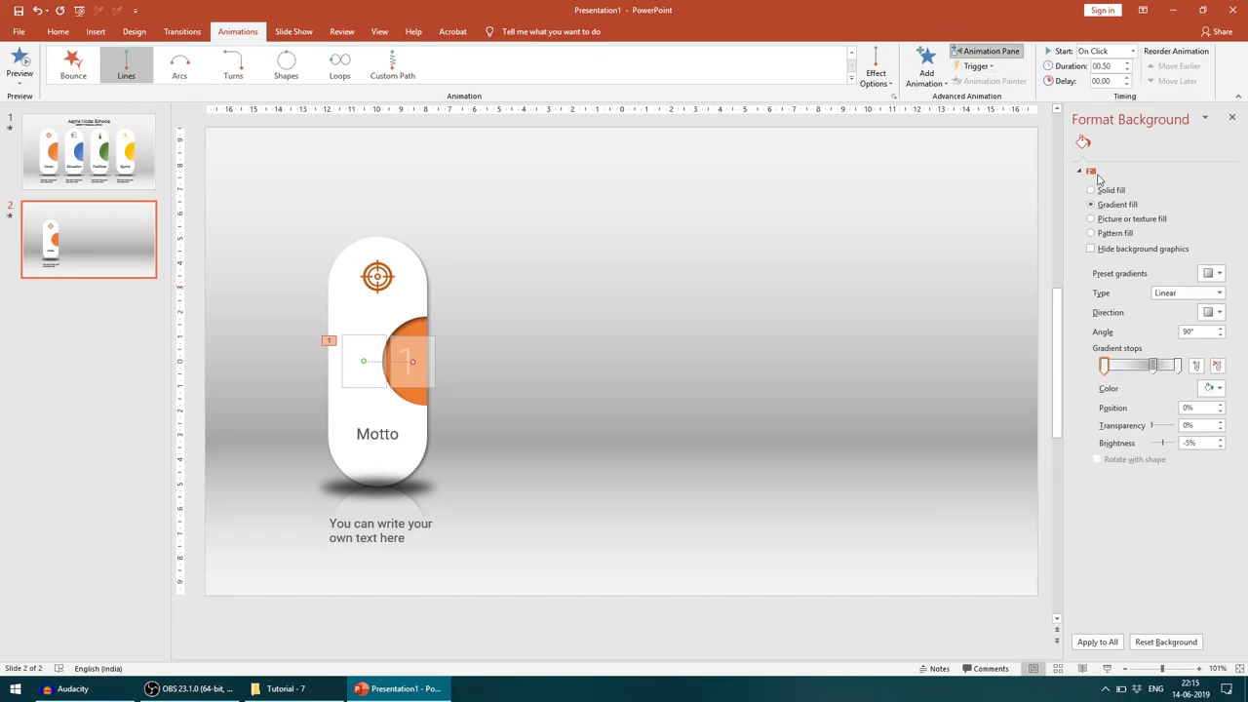
# Step: Set the number 1 path to 0 sec smooth start and 0.5 sec smooth end, then replay it
pyautogui.rightClick(1098, 162)
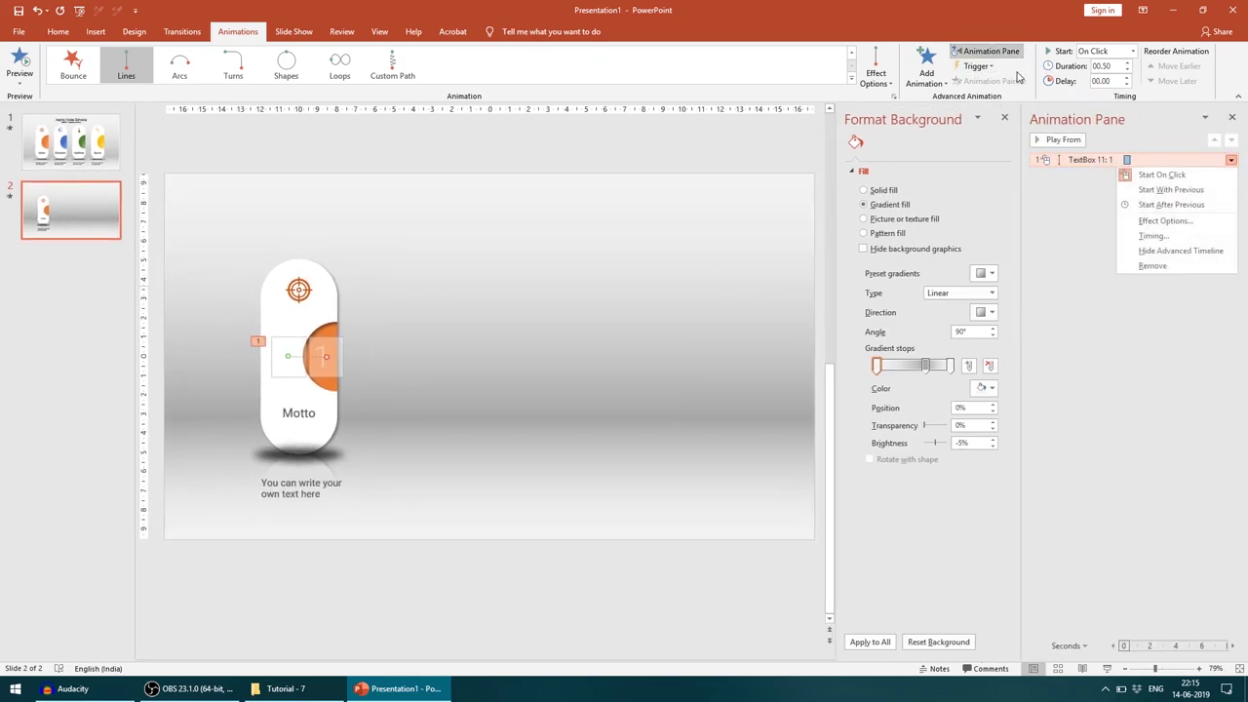
pyautogui.click(1166, 220)
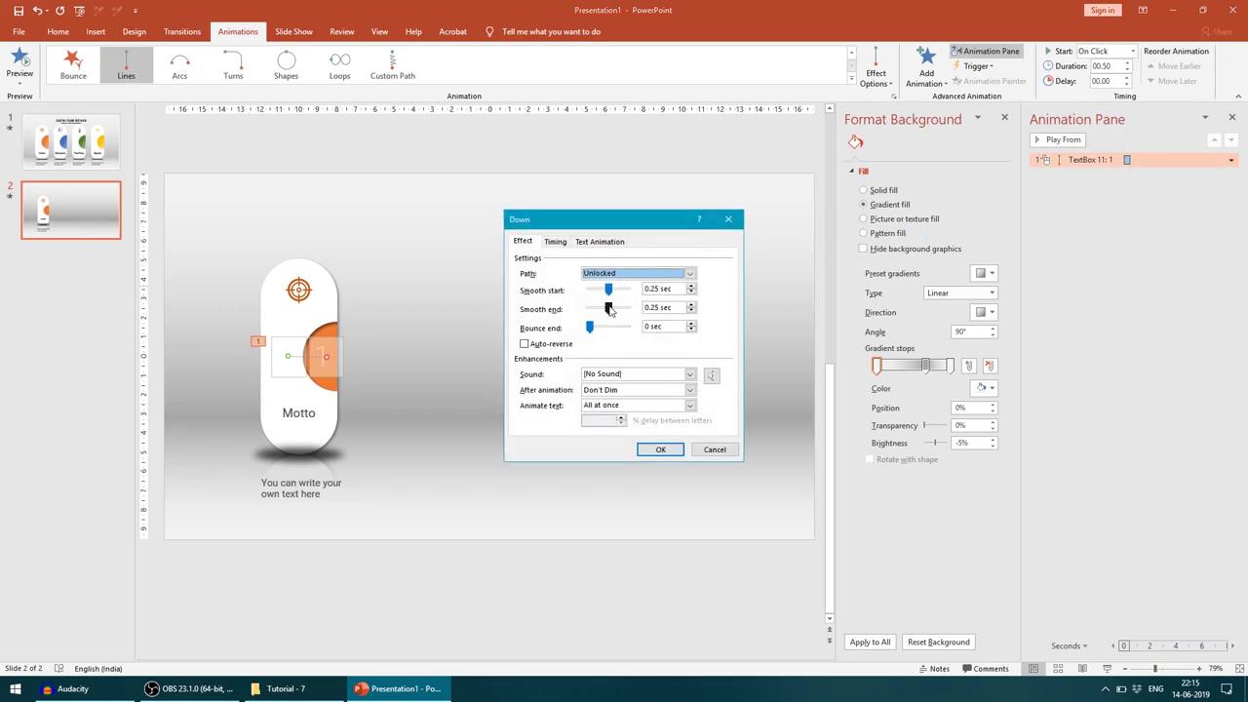
pyautogui.moveTo(611, 310)
pyautogui.mouseDown()
pyautogui.moveTo(636, 314)
pyautogui.moveTo(626, 308)
pyautogui.mouseUp()
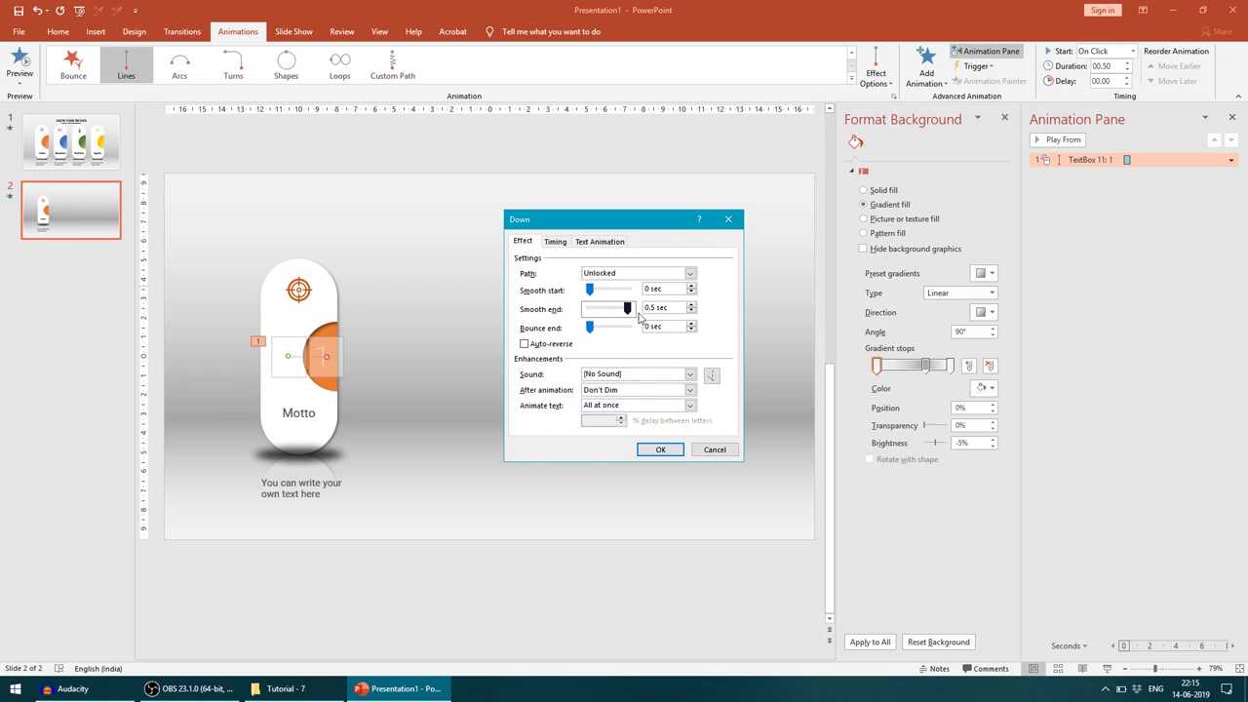
pyautogui.click(660, 450)
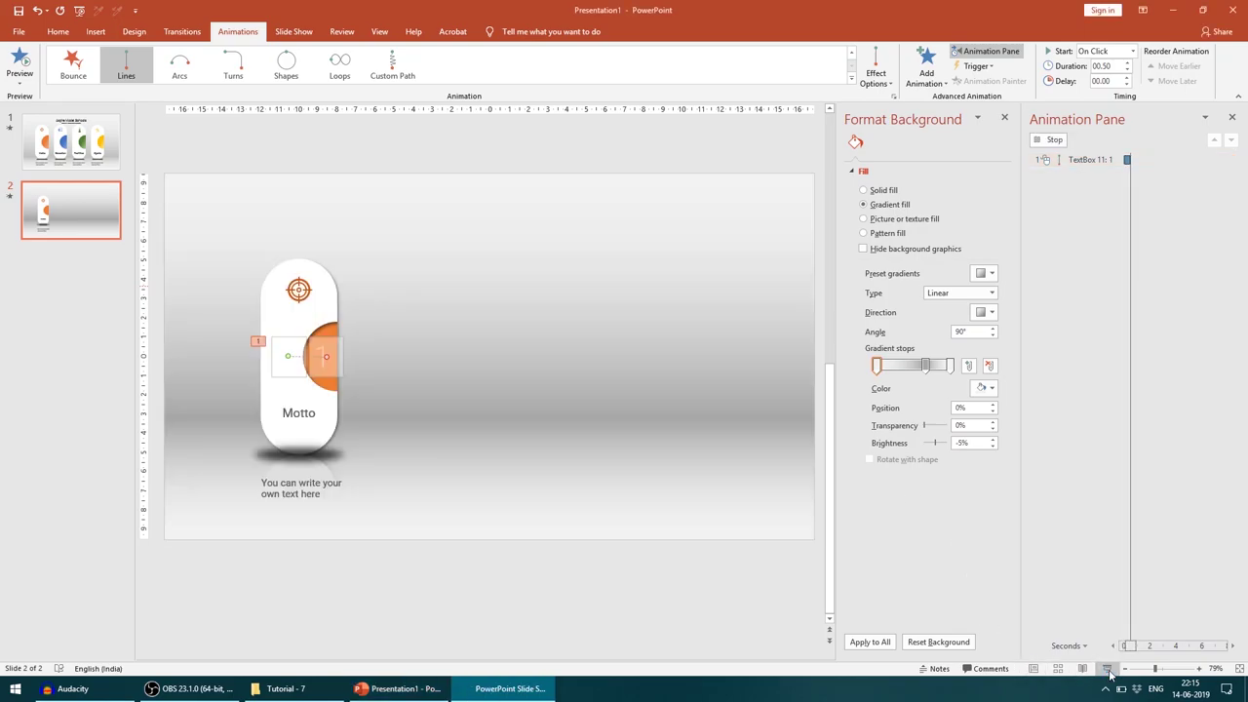
pyautogui.click(1106, 669)
pyautogui.click(764, 461)
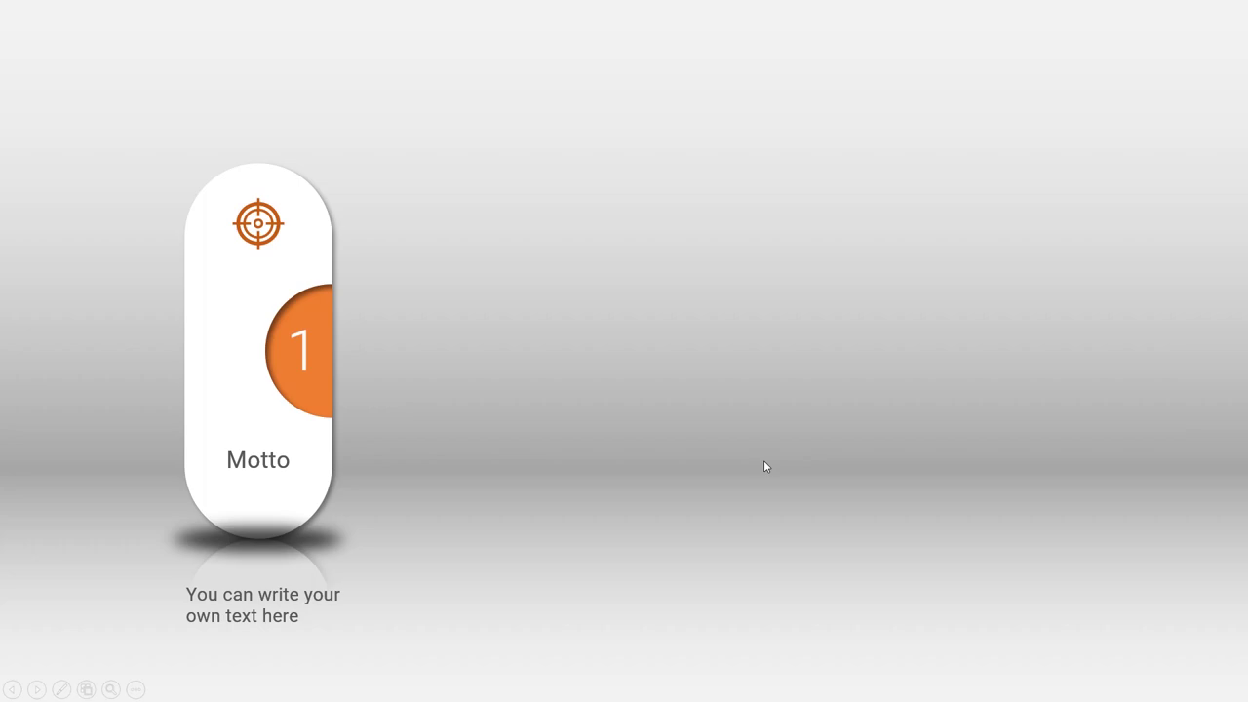
pyautogui.press('Escape')
# Step: Select every part of the Motto pill card and shift it to the right
pyautogui.click(403, 510)
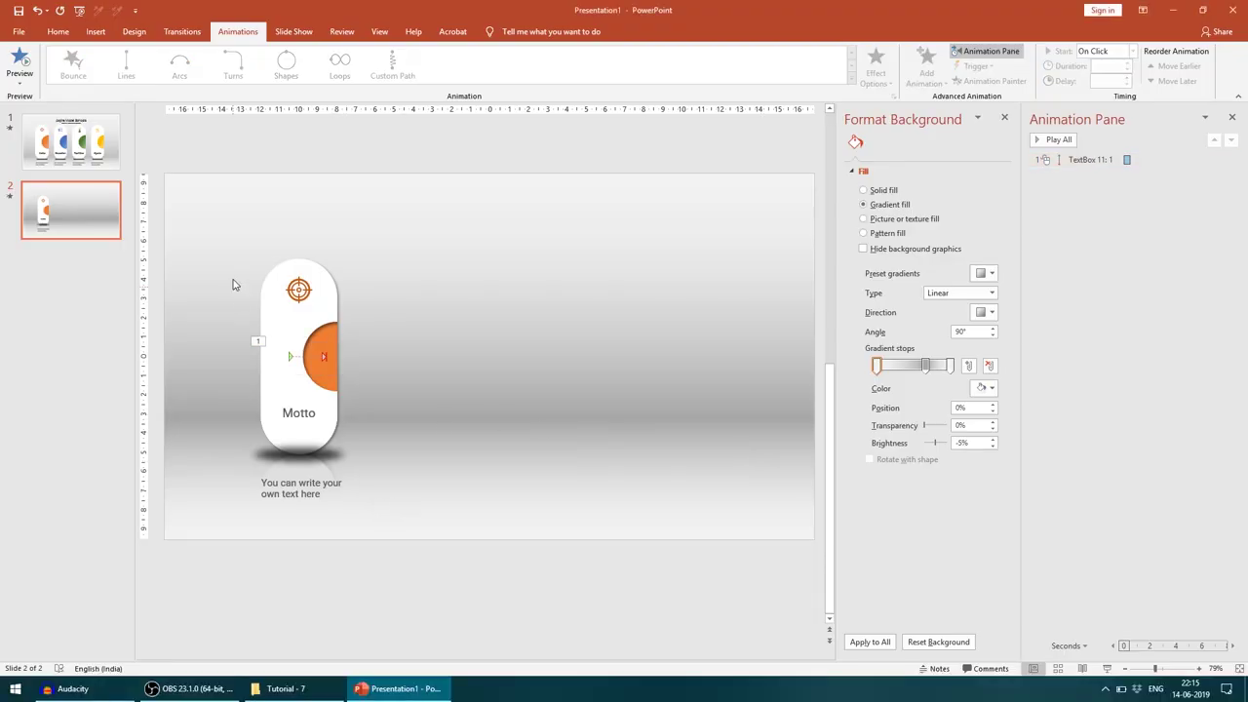
pyautogui.moveTo(231, 226); pyautogui.dragTo(360, 534)
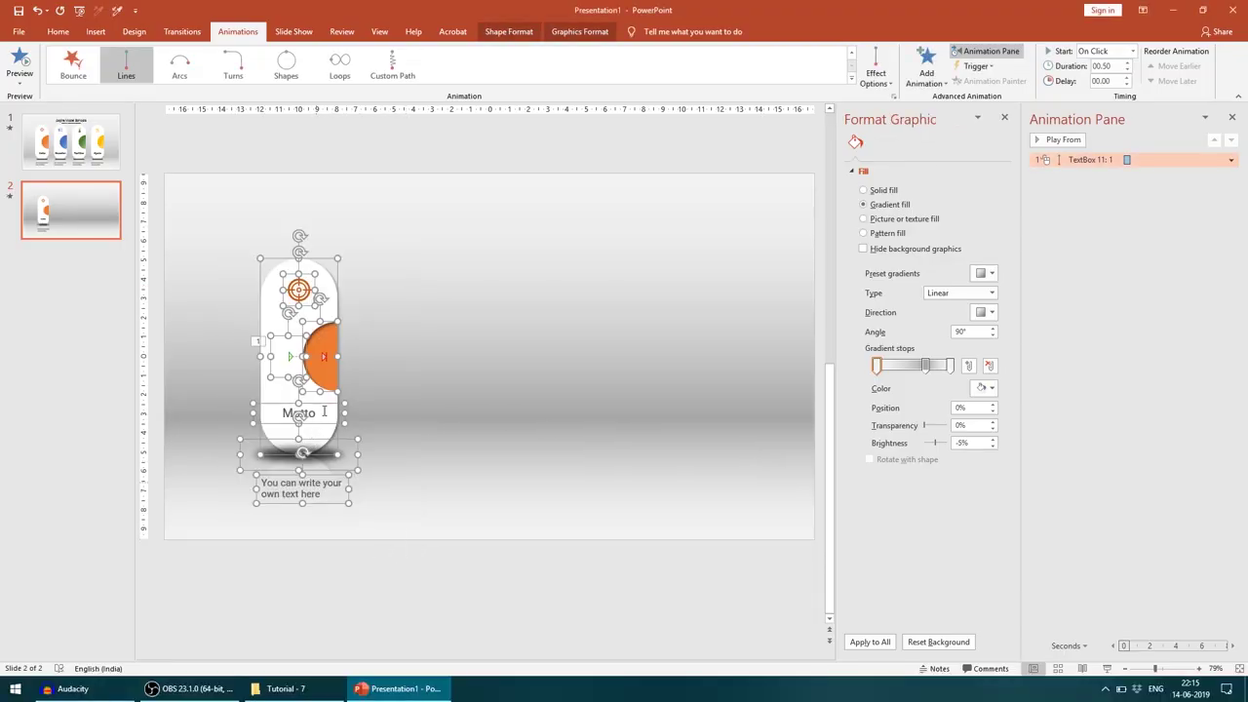
pyautogui.moveTo(340, 315); pyautogui.dragTo(780, 304)
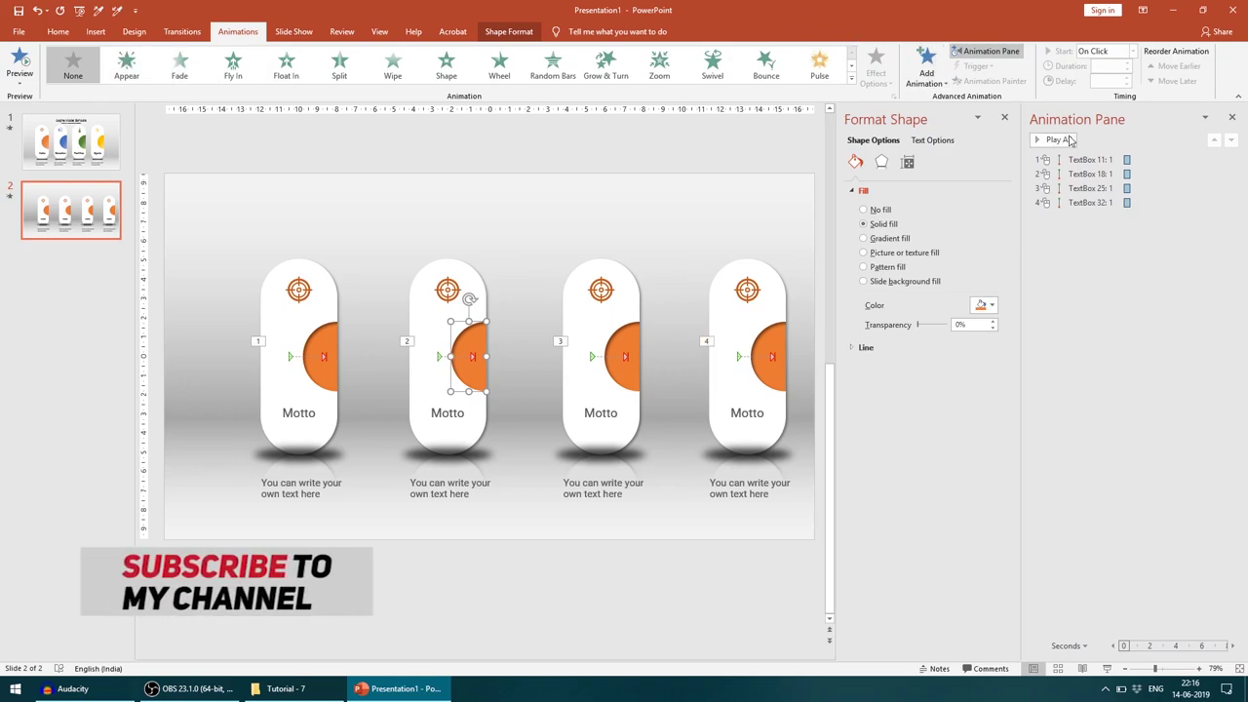
# Step: Fill the second half-circle blue, the third green and the fourth Gold, Accent 4
pyautogui.click(57, 31)
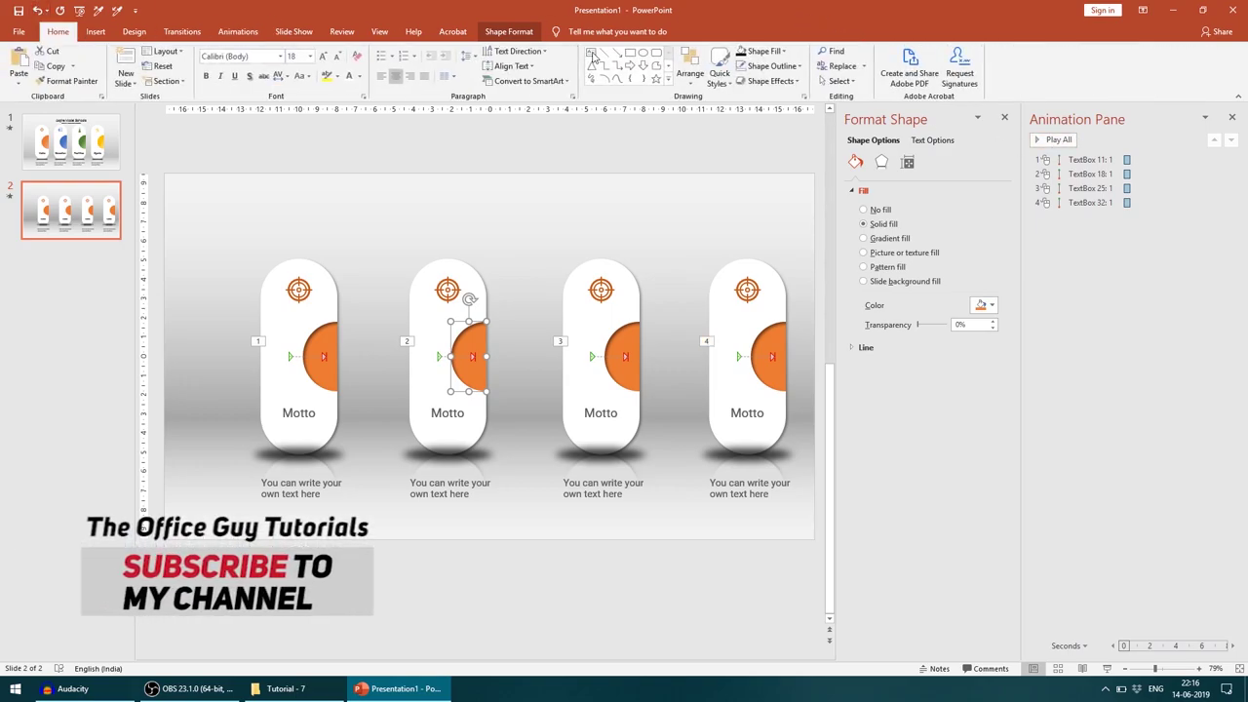
pyautogui.click(763, 50)
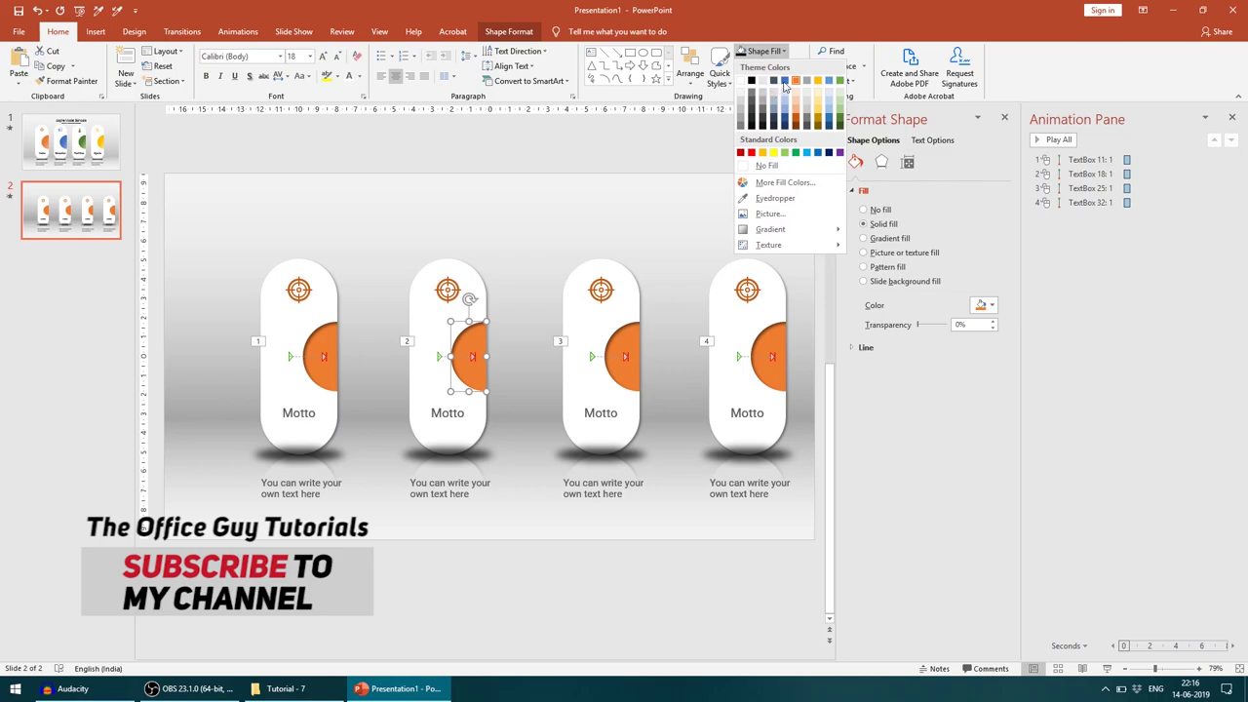
pyautogui.click(785, 80)
pyautogui.click(634, 333)
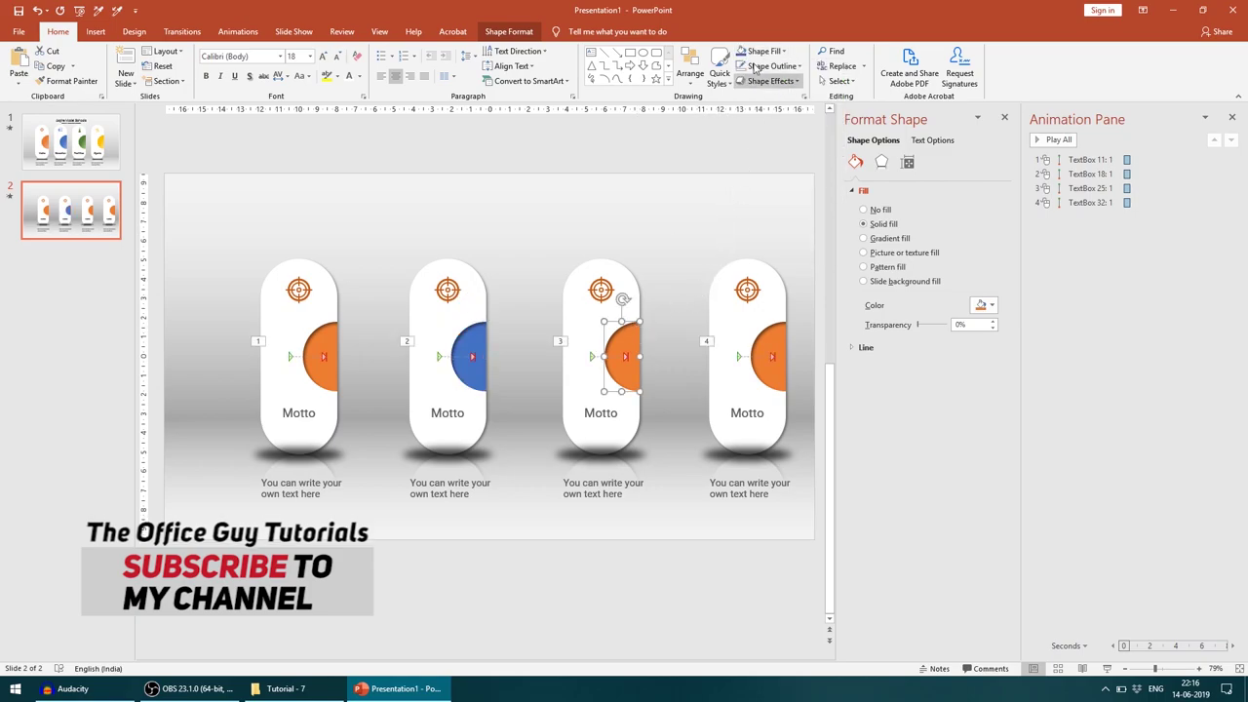
pyautogui.click(763, 51)
pyautogui.click(842, 80)
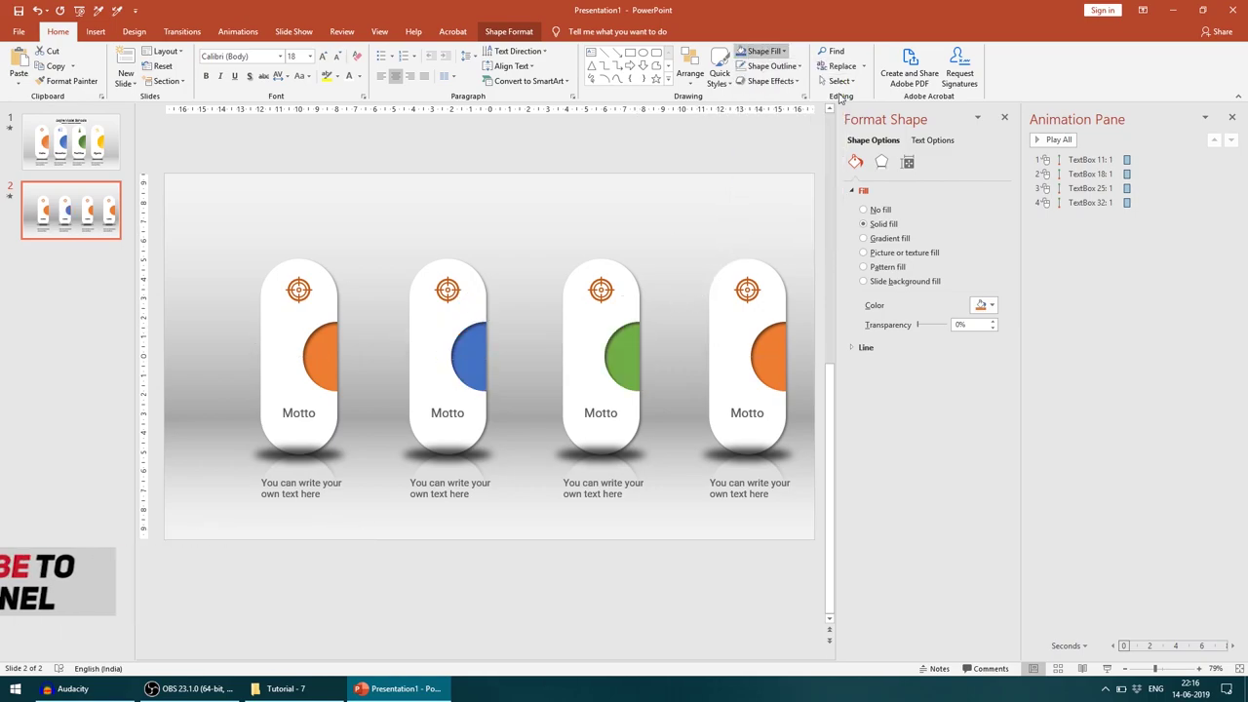
pyautogui.click(775, 337)
pyautogui.click(772, 52)
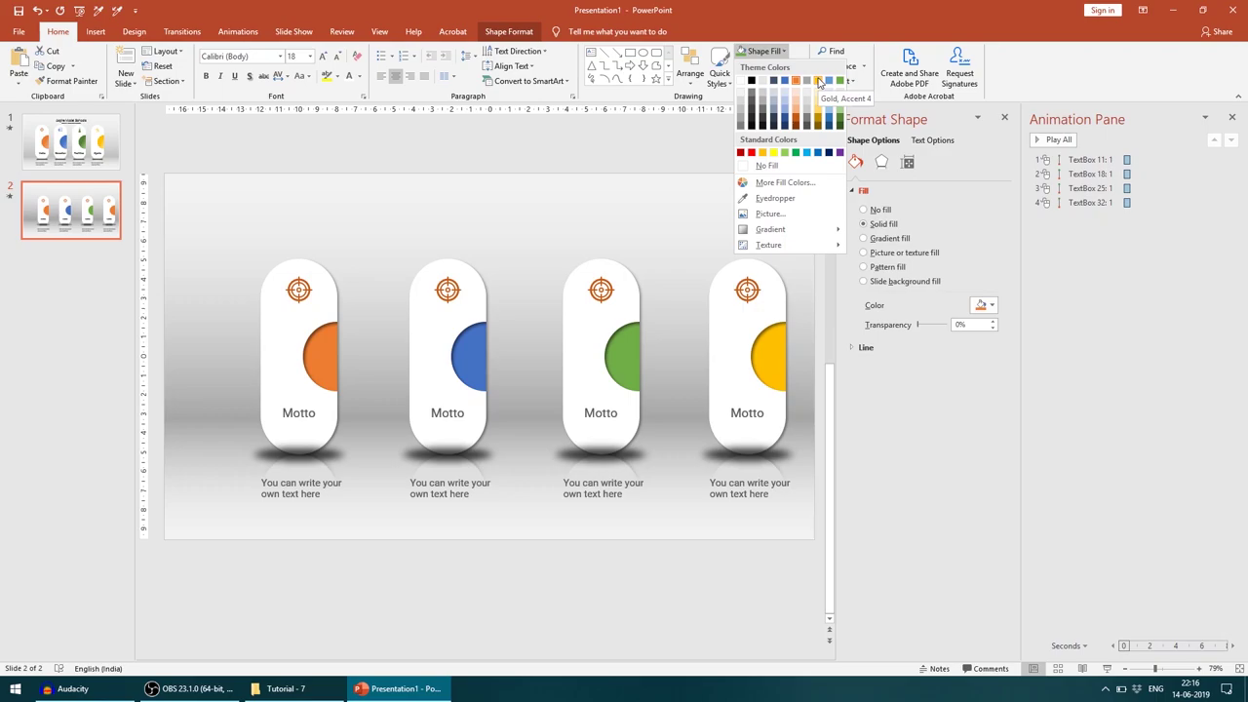
pyautogui.click(817, 81)
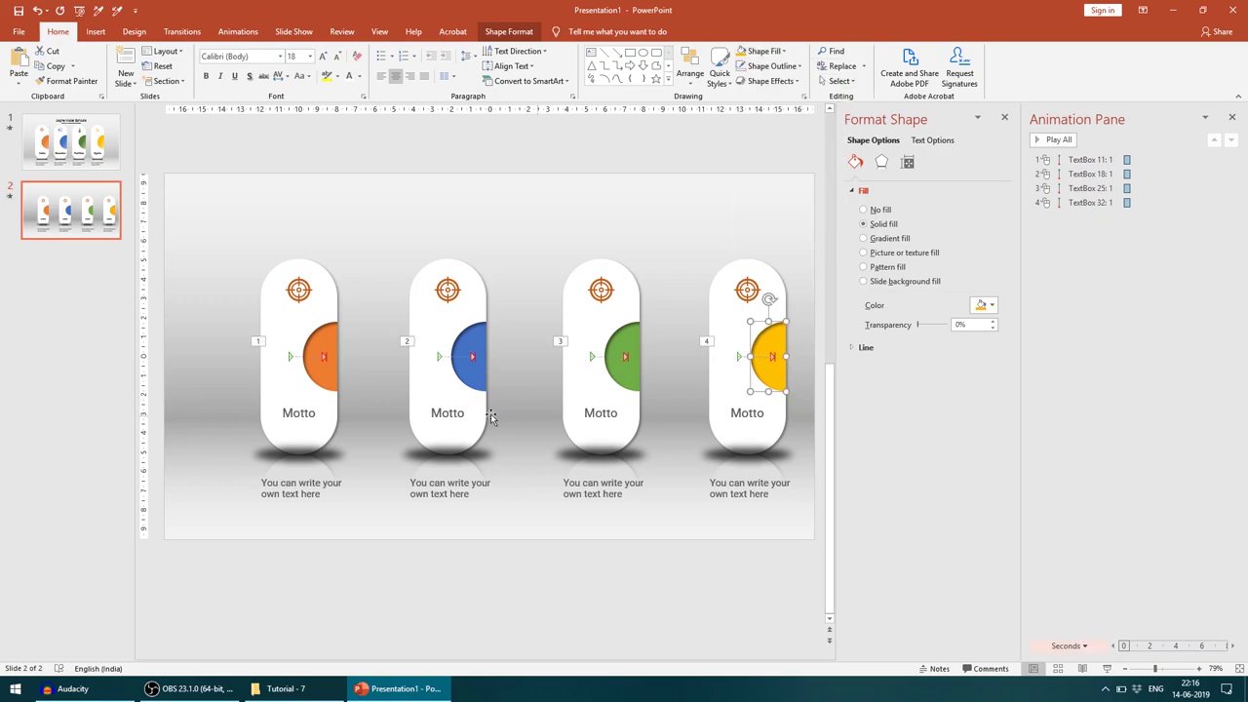
# Step: Relabel card 2 as Education and card 3 as Sports
pyautogui.click(449, 412)
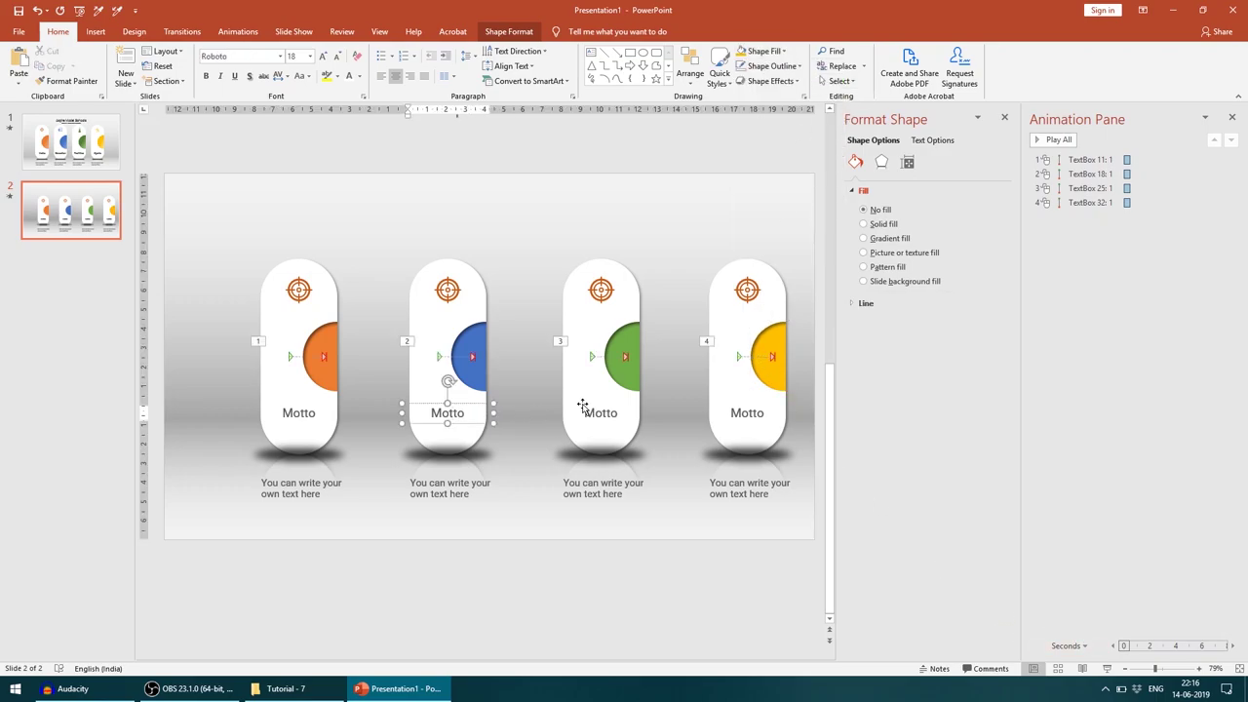
pyautogui.doubleClick(459, 413)
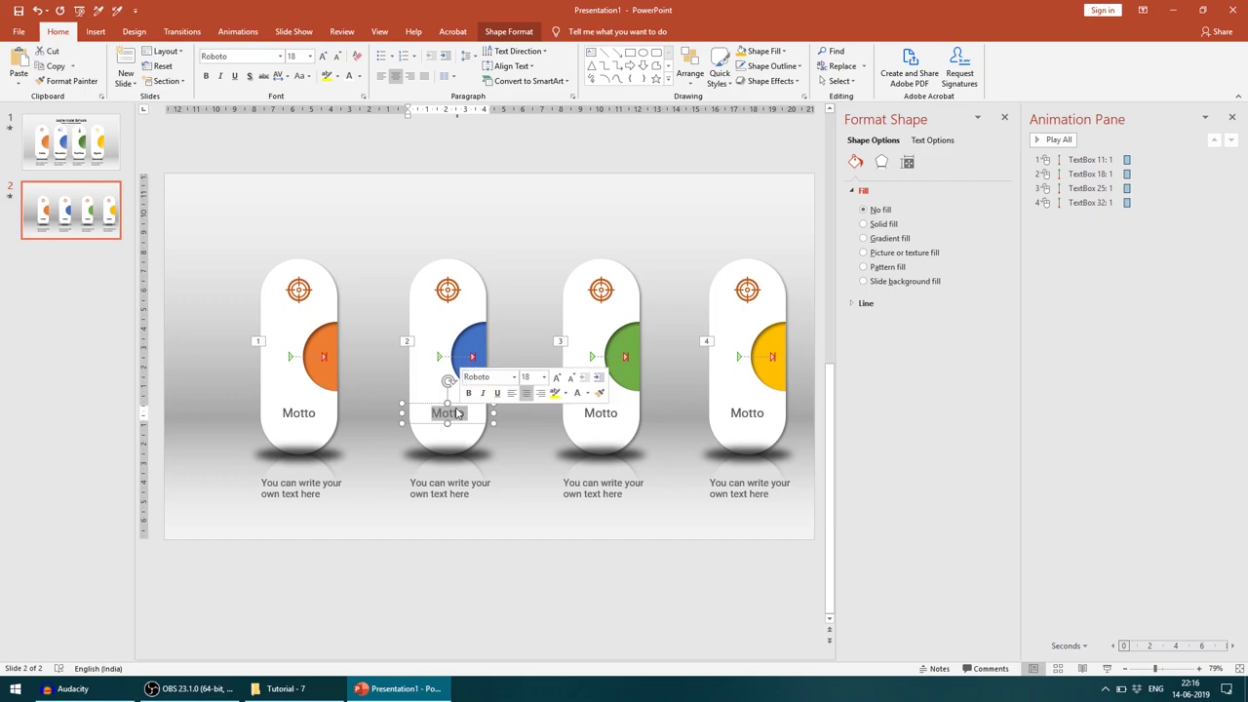
pyautogui.write('Ed')
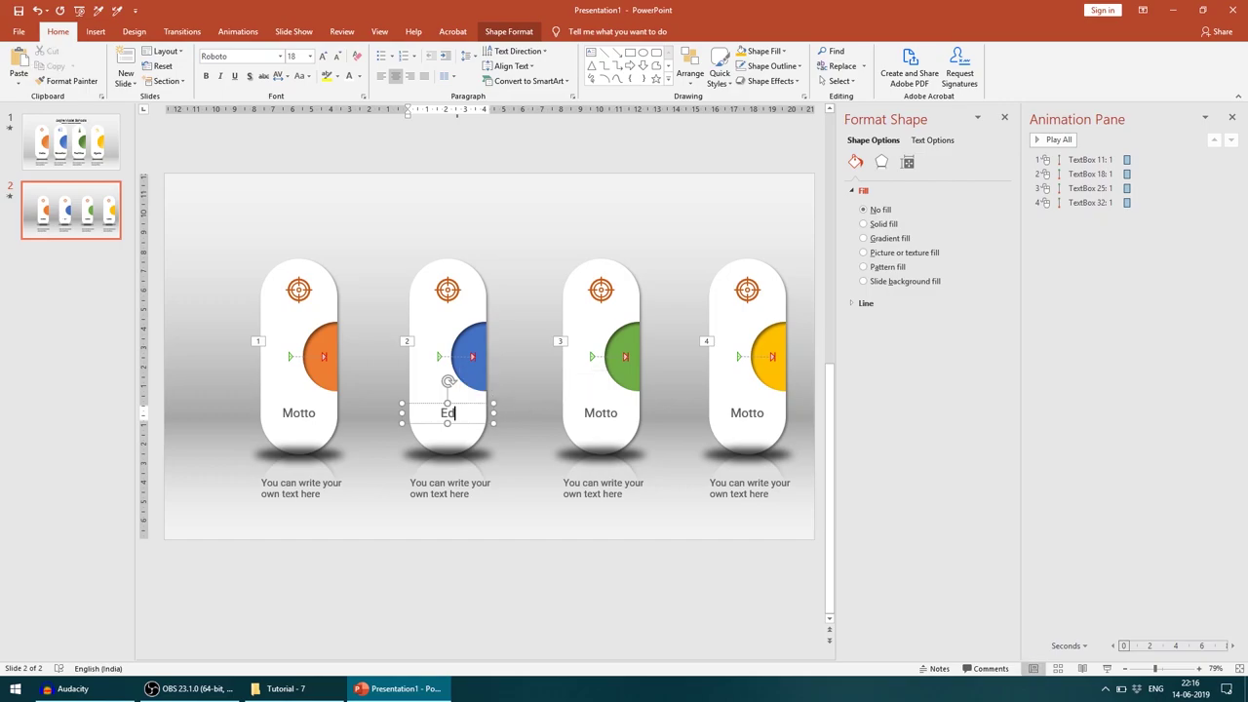
pyautogui.write('ucation')
pyautogui.doubleClick(598, 413)
pyautogui.write('Spo')
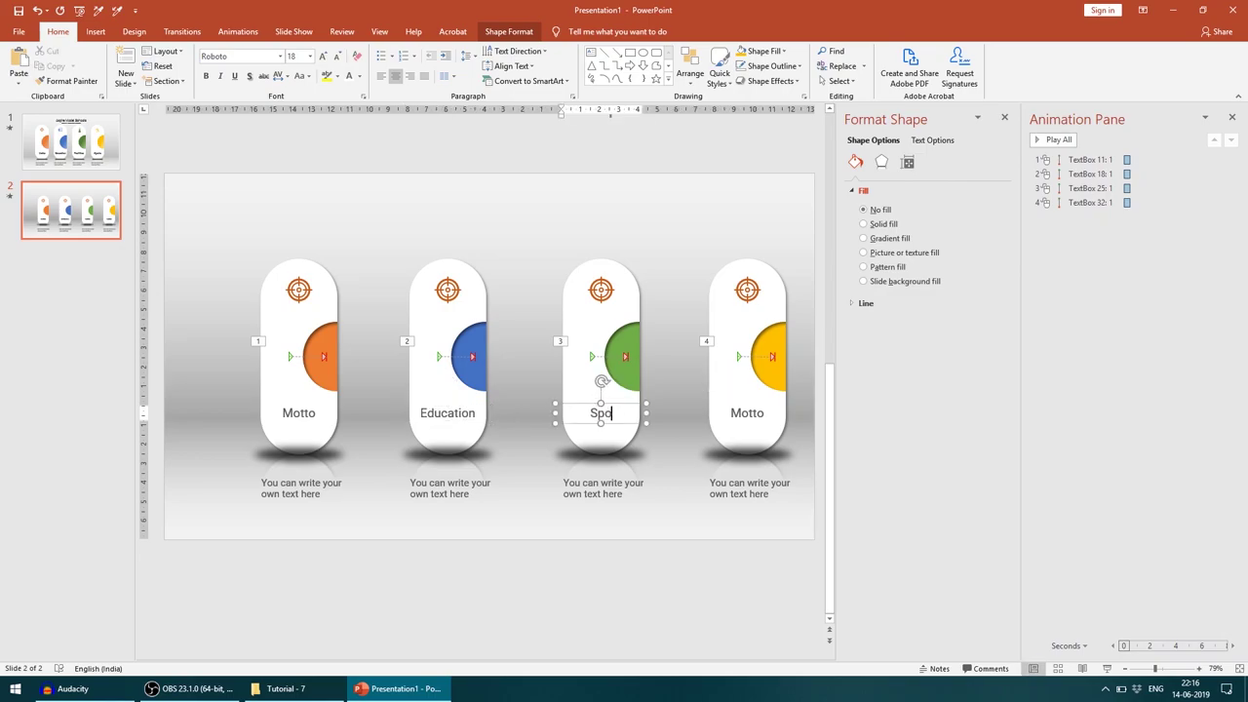
pyautogui.write('rts')
# Step: Relabel card 4 as Facilities and play the finished slide as a slide show
pyautogui.click(748, 412)
pyautogui.doubleClick(747, 413)
pyautogui.click(748, 415)
pyautogui.doubleClick(750, 417)
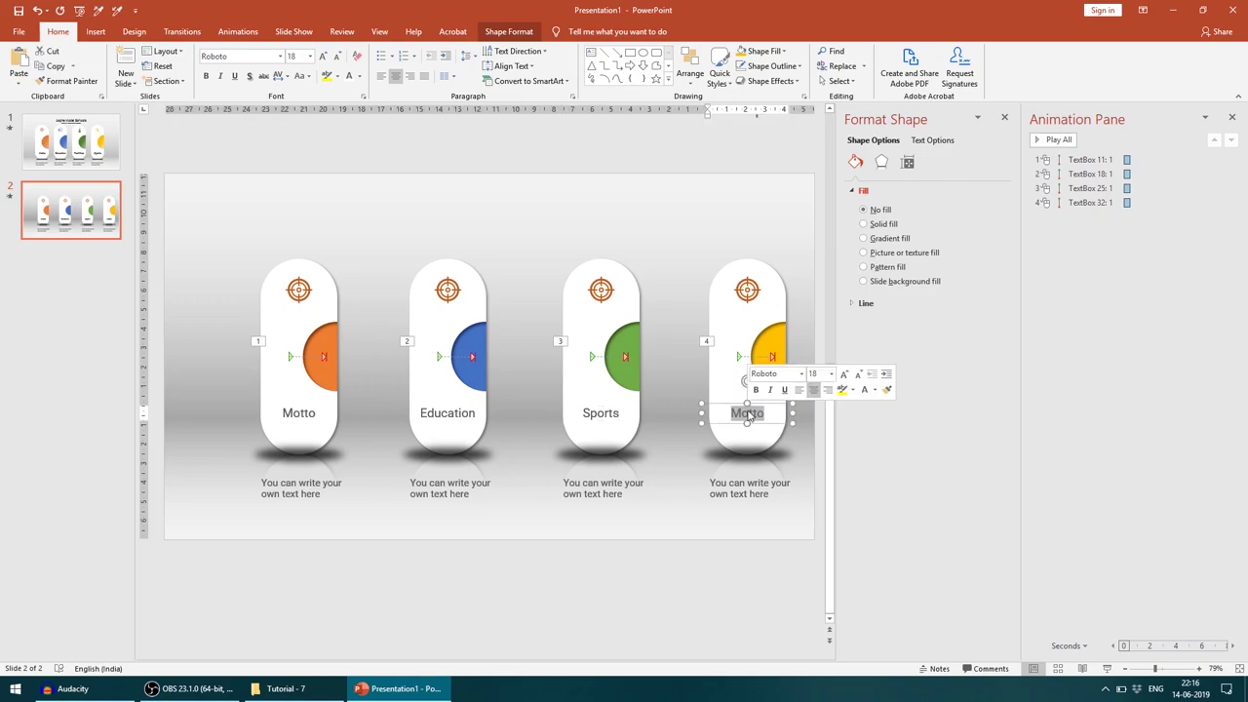
pyautogui.write('Fac')
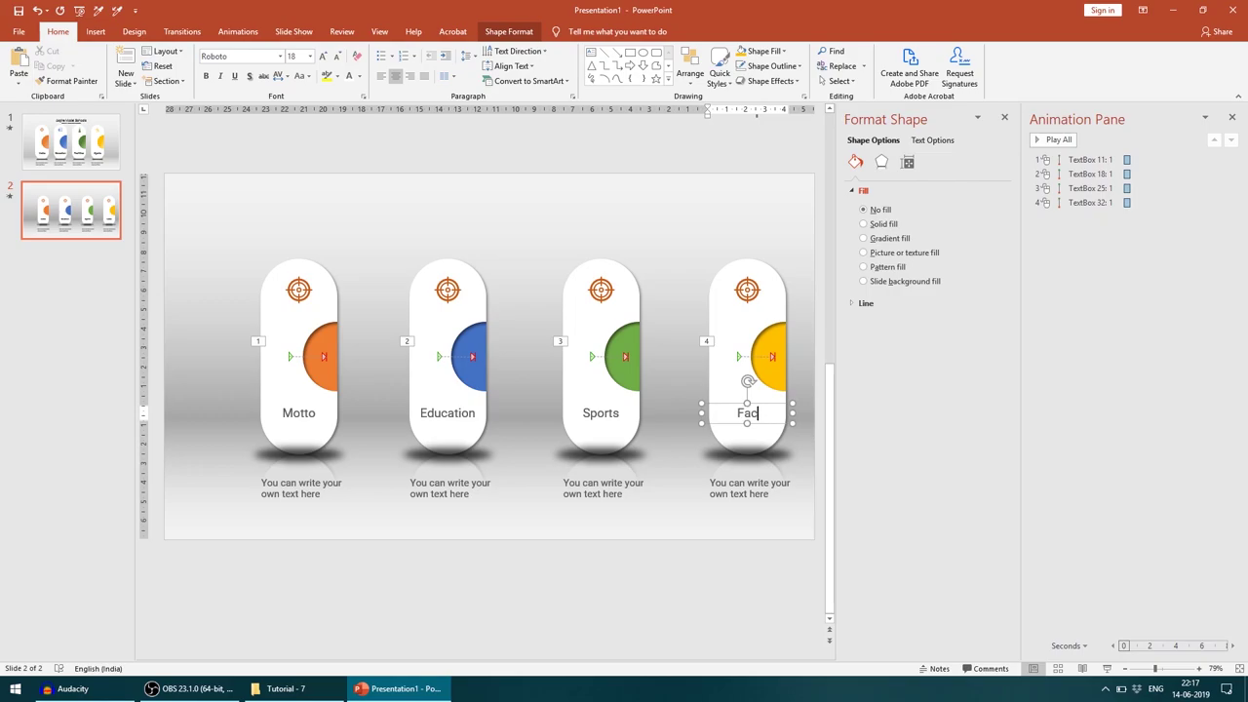
pyautogui.write('ilities')
pyautogui.click(1106, 668)
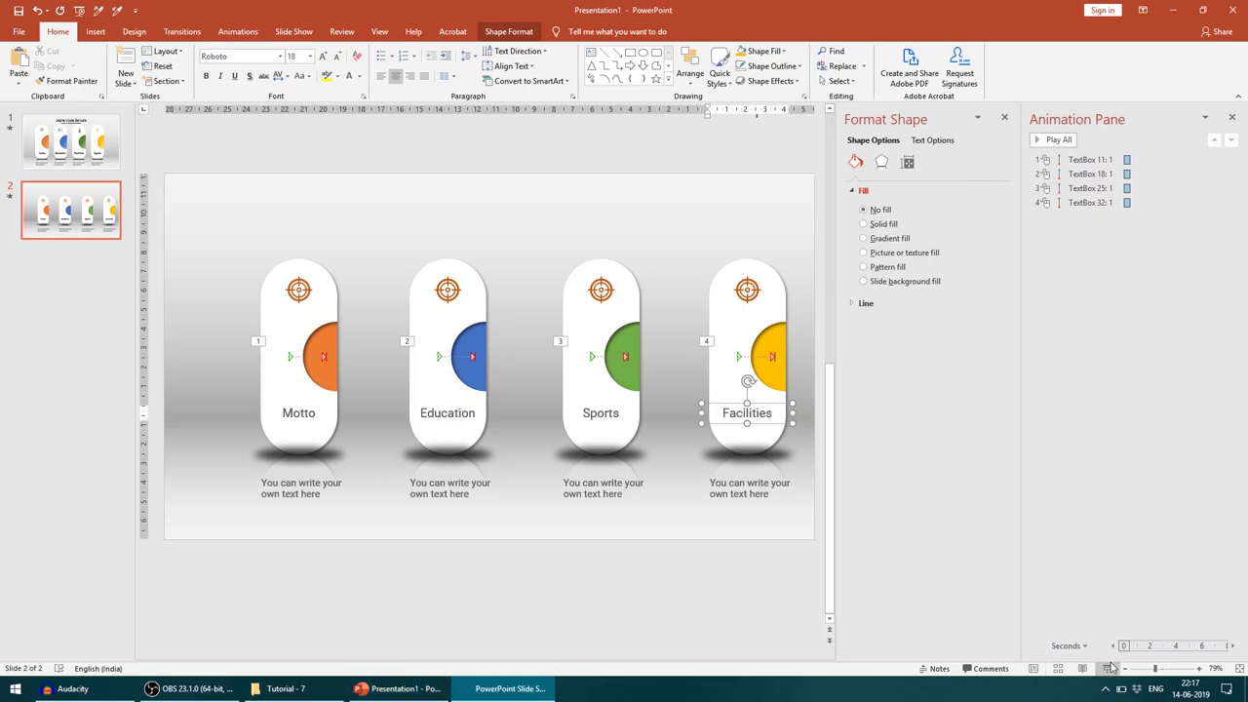